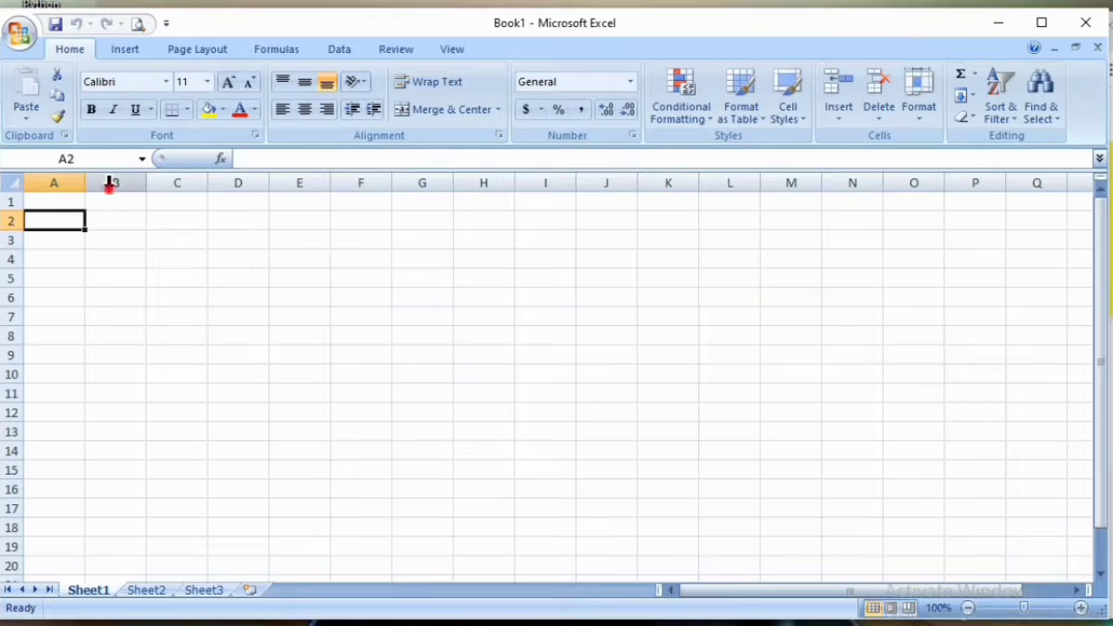
left_click(111, 183)
left_click(300, 297)
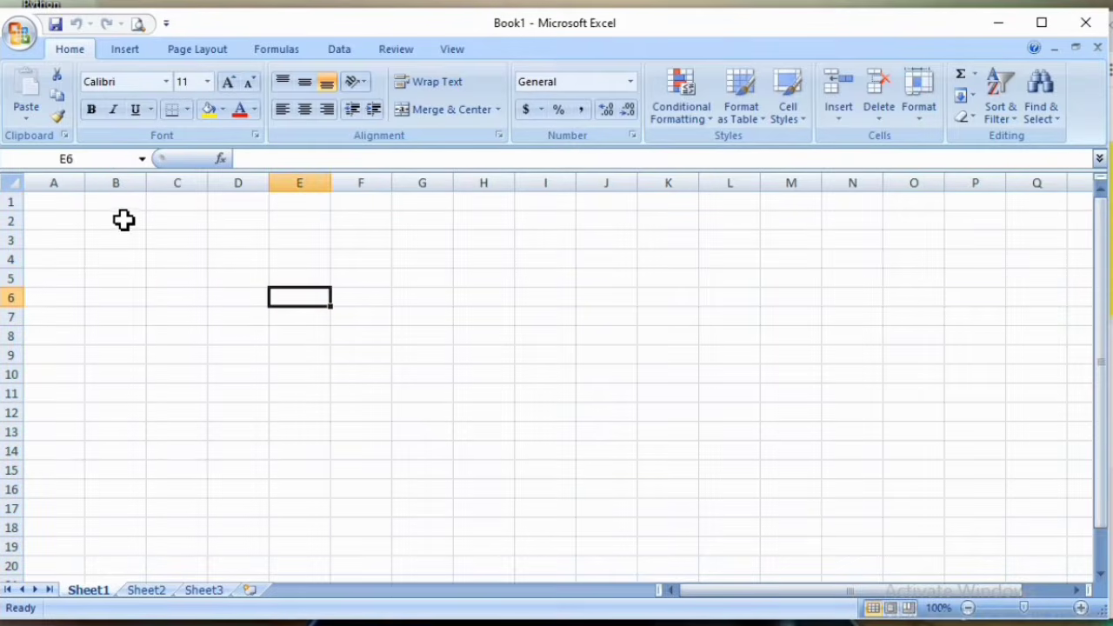
left_click_drag(122, 218, 556, 474)
left_click(405, 410)
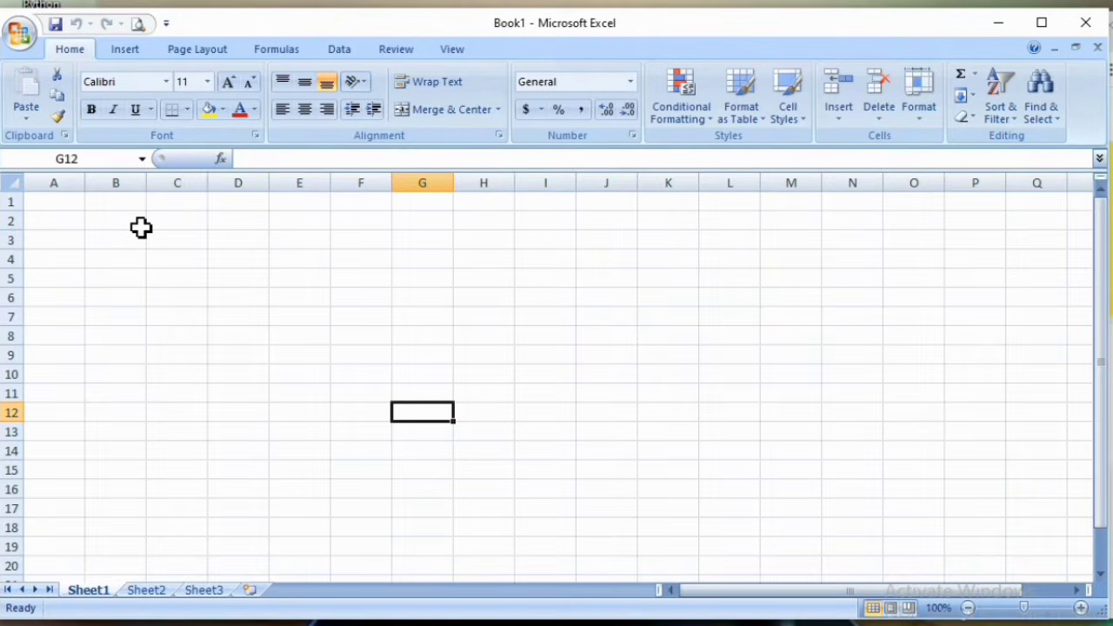
- Set the worksheet's paper size to A4
left_click(183, 50)
left_click(252, 108)
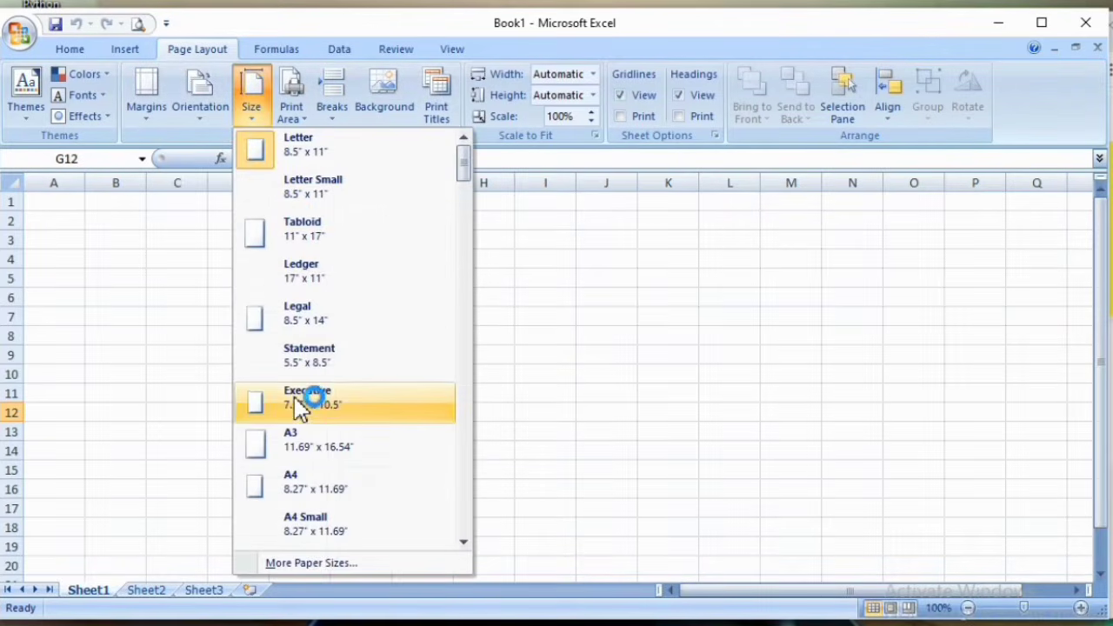
left_click(299, 487)
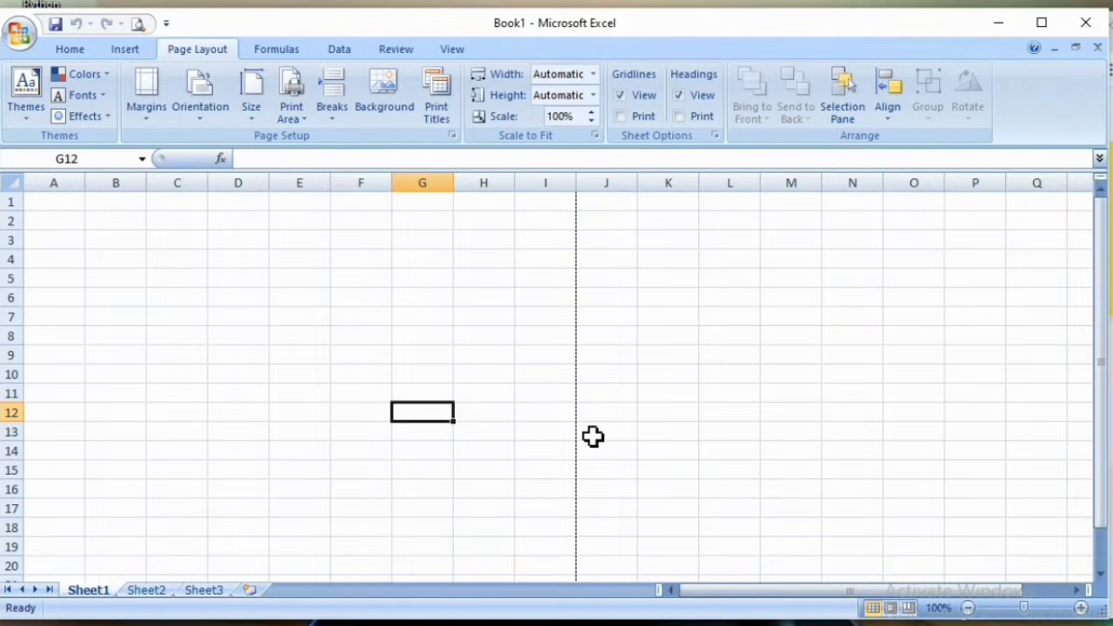
- Examine where the A4 page boundaries fall across the columns and down the rows of Sheet1
scroll(580, 522, "down", 12)
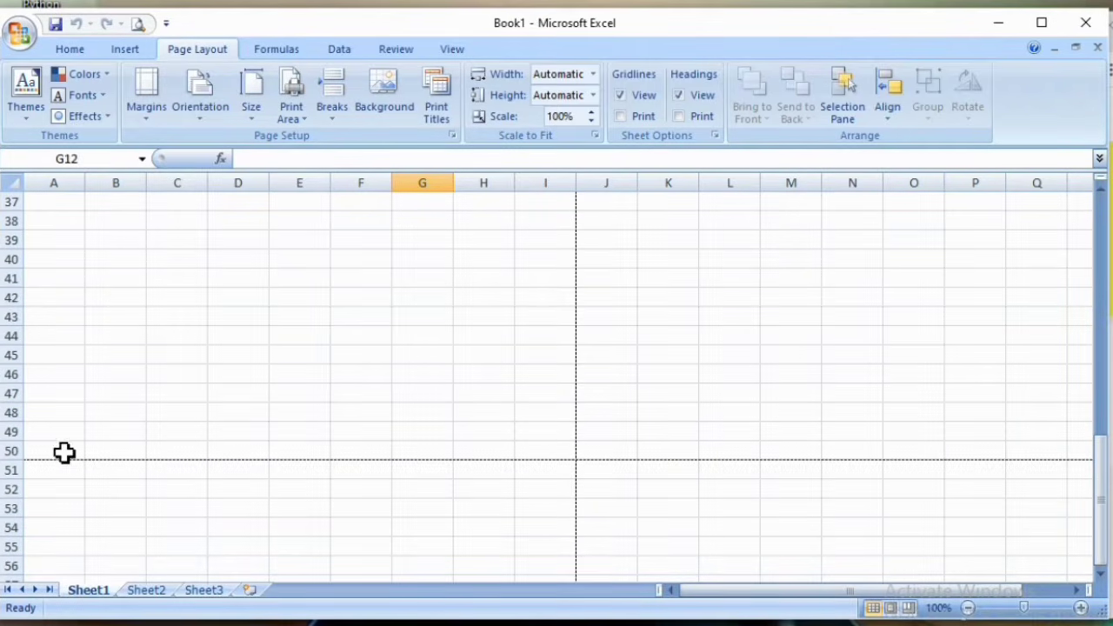
left_click_drag(45, 449, 519, 443)
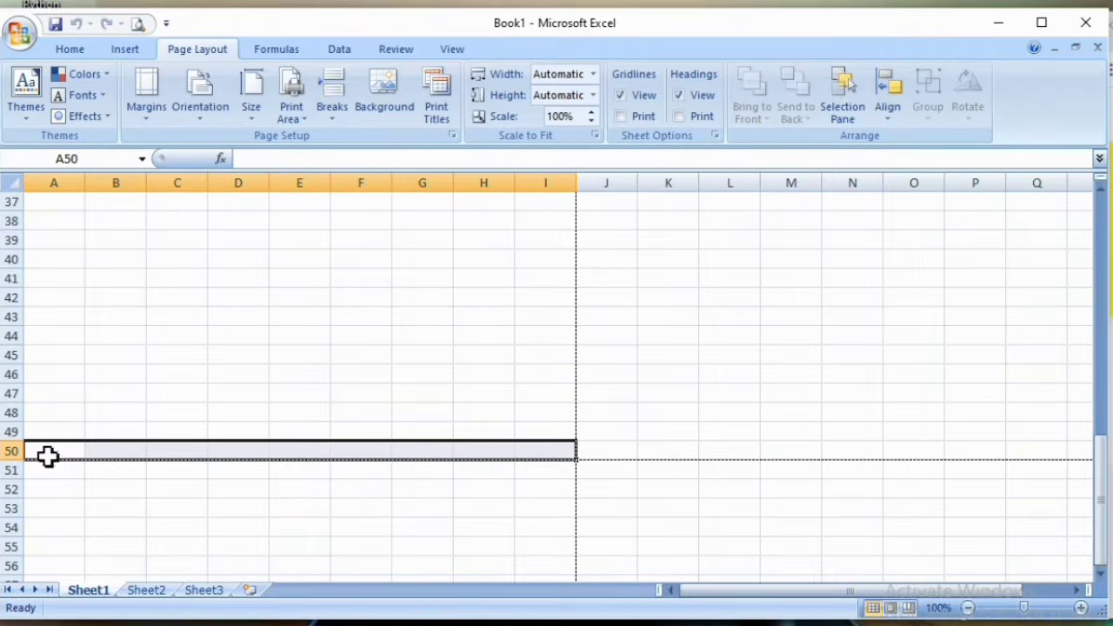
scroll(169, 459, "up", 5)
scroll(169, 460, "up", 7)
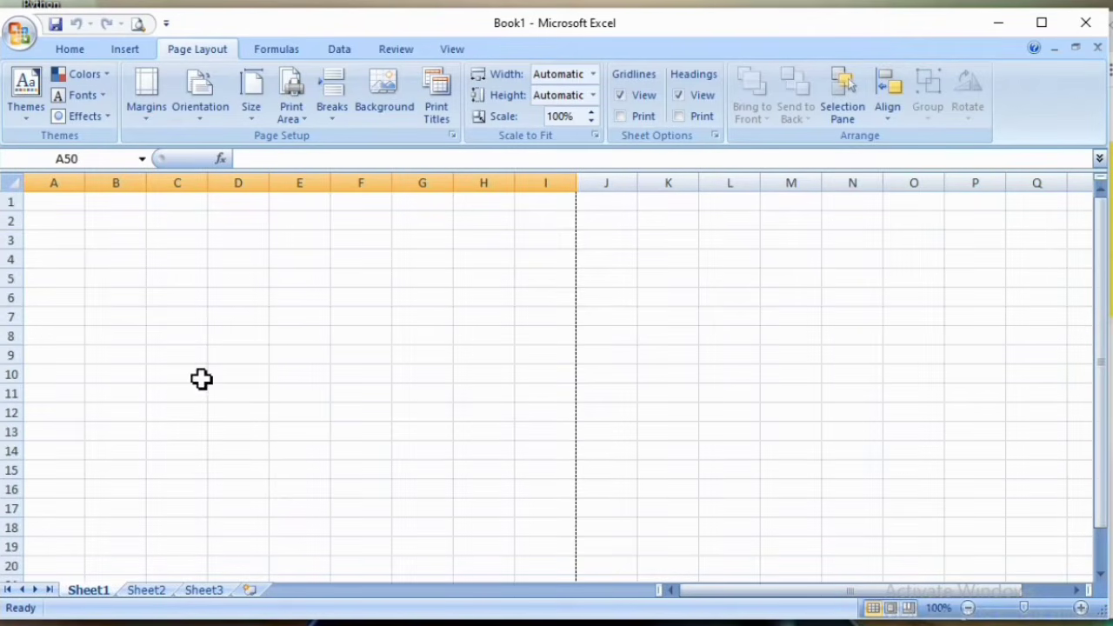
left_click(228, 277)
left_click(47, 201)
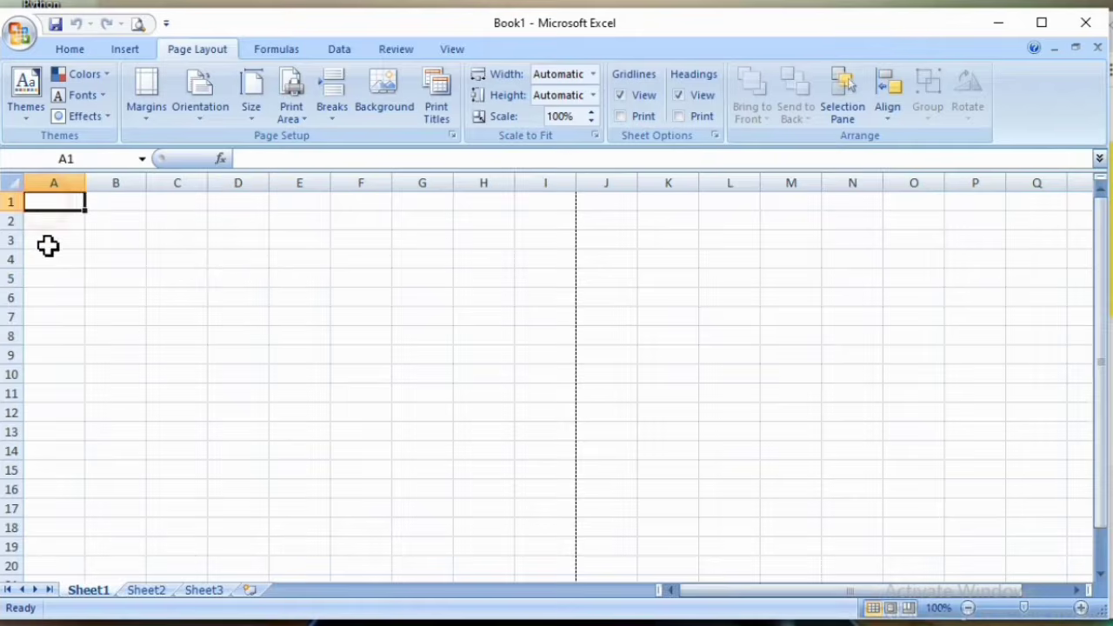
scroll(47, 246, "down", 5)
scroll(64, 497, "down", 6)
left_click(54, 505)
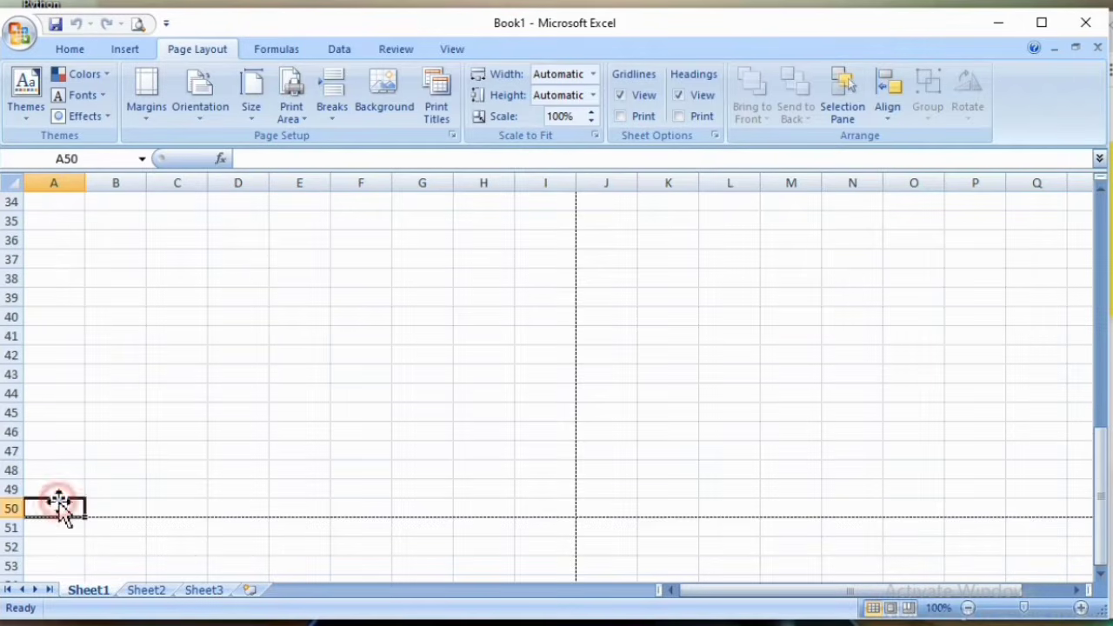
scroll(54, 500, "up", 6)
scroll(54, 500, "up", 5)
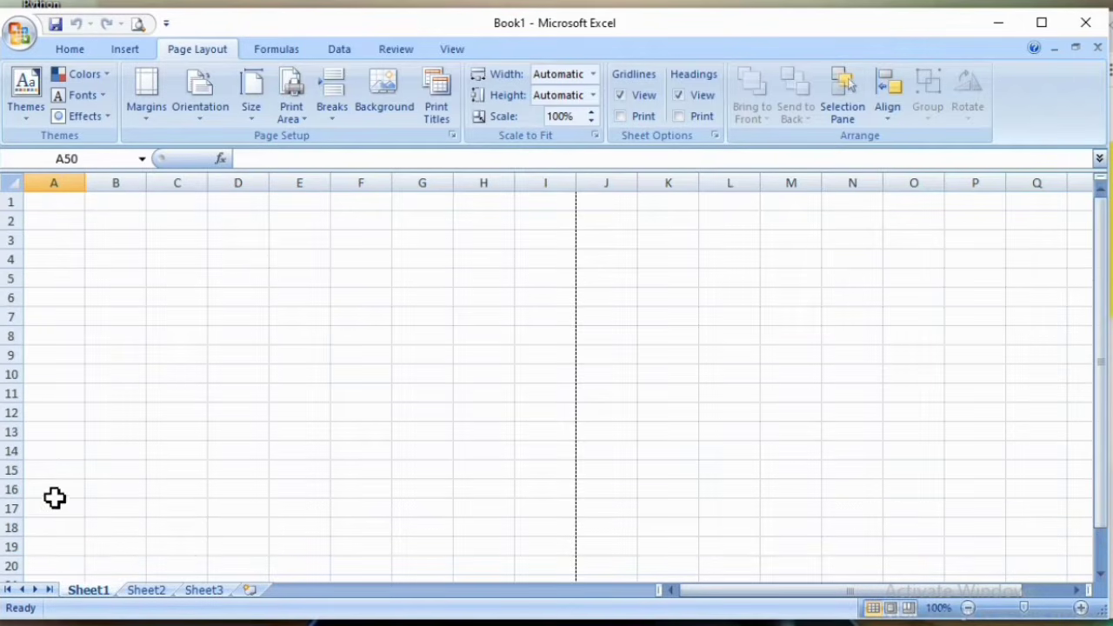
left_click(115, 241)
left_click(54, 182)
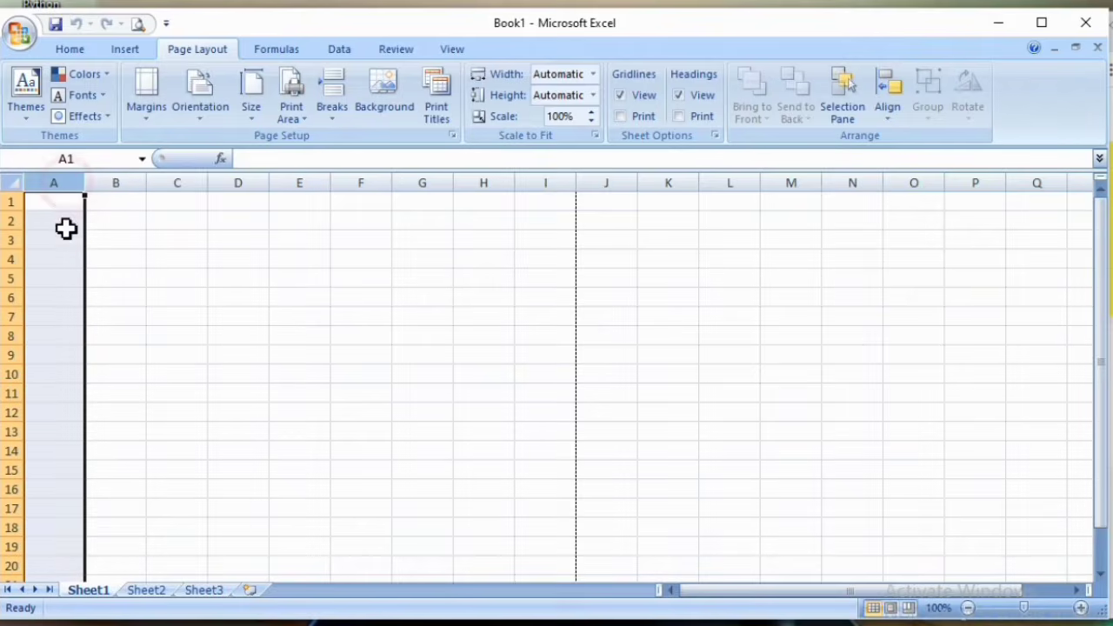
left_click(101, 258)
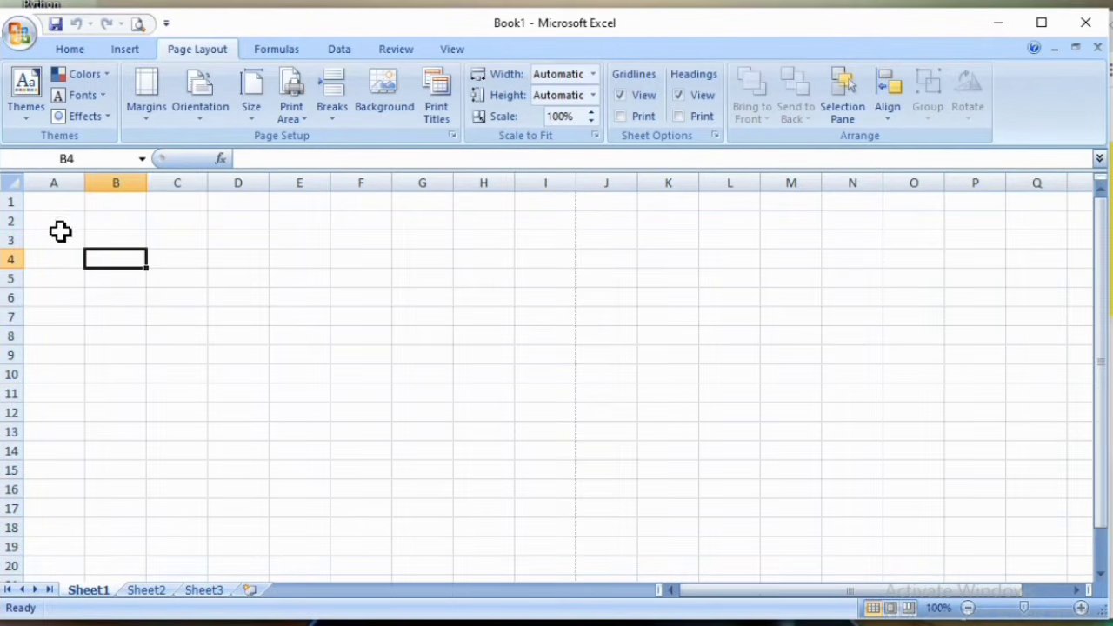
left_click_drag(60, 234, 68, 506)
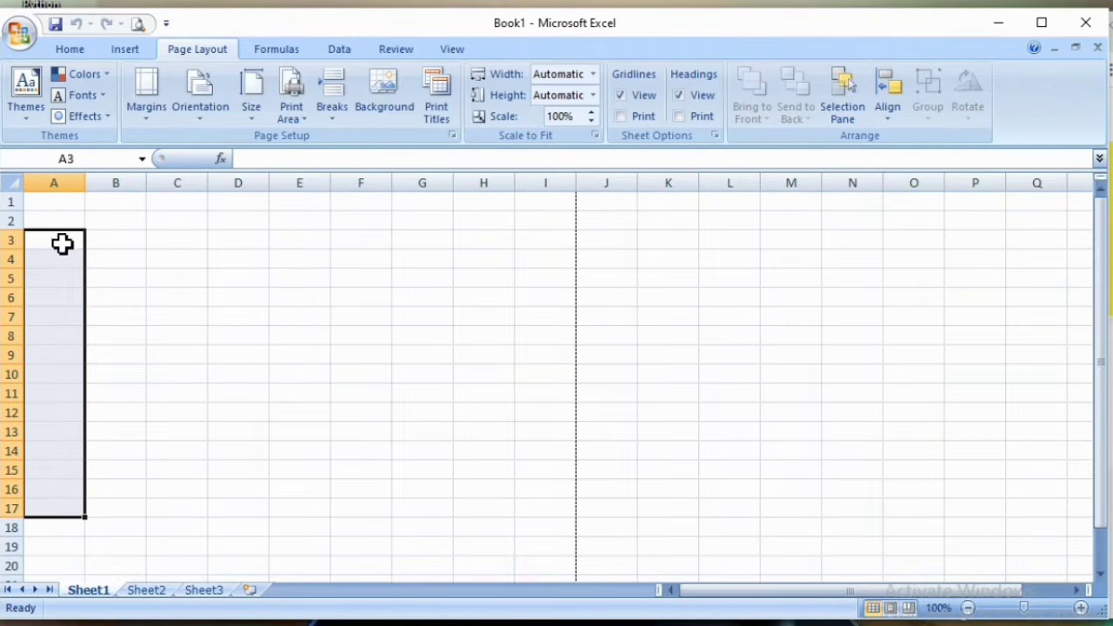
left_click(65, 241)
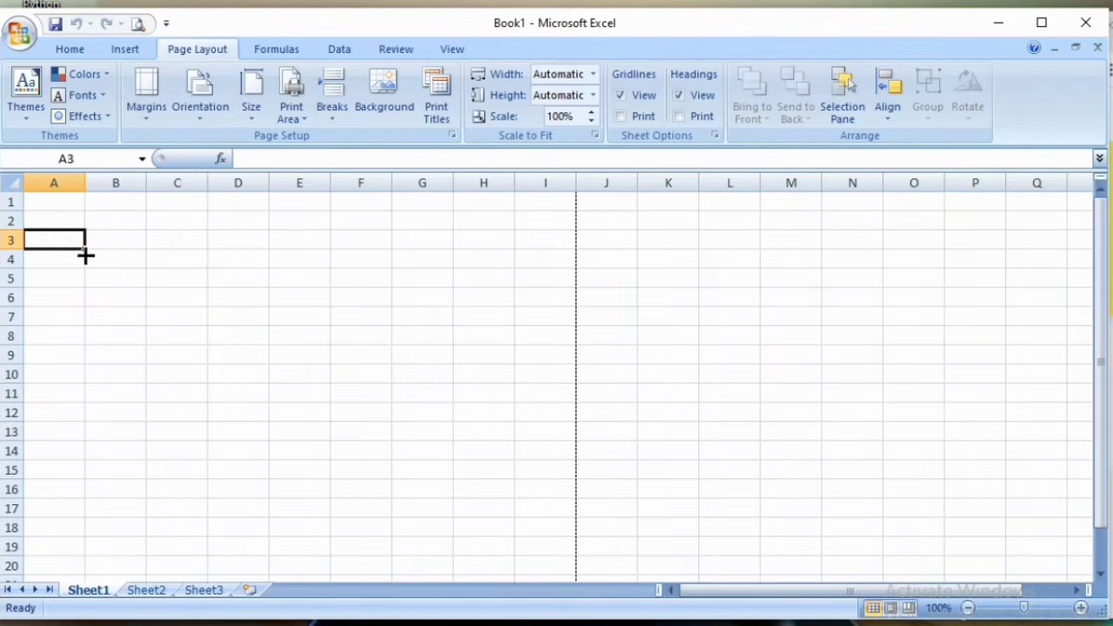
left_click(94, 240)
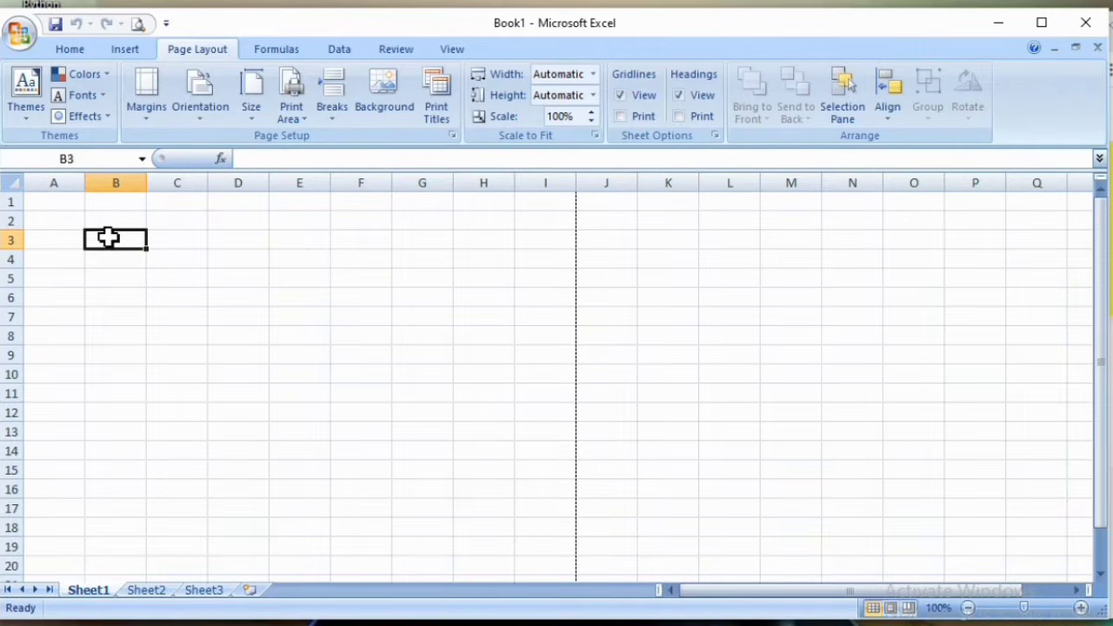
left_click_drag(107, 238, 383, 254)
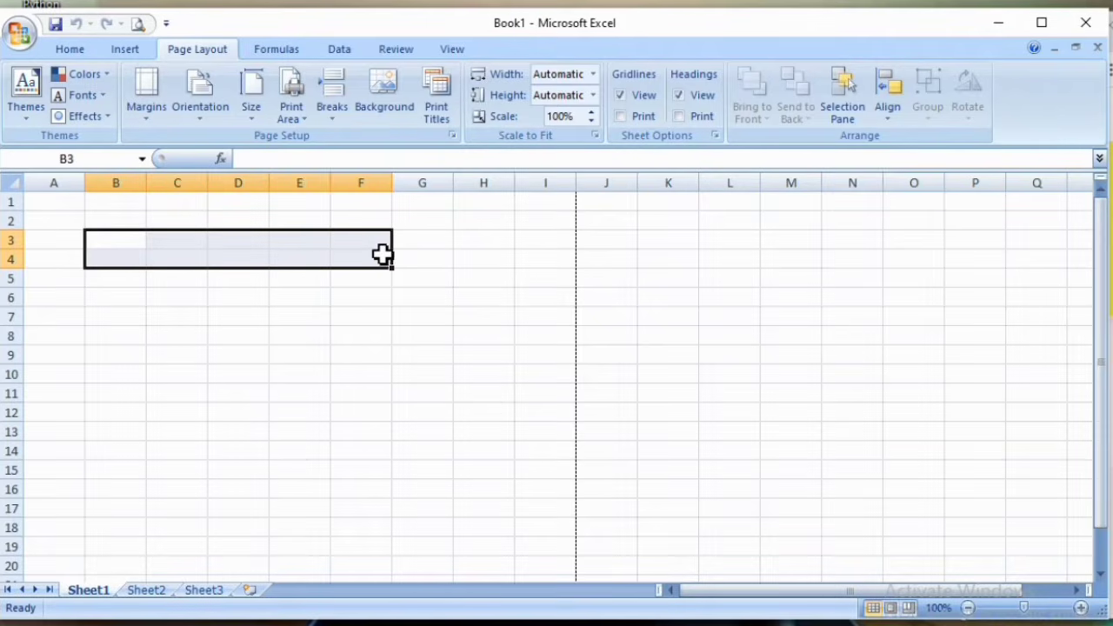
- Enter the column headings "Sr No" in cell B5 and "Model" in cell C5
left_click(117, 281)
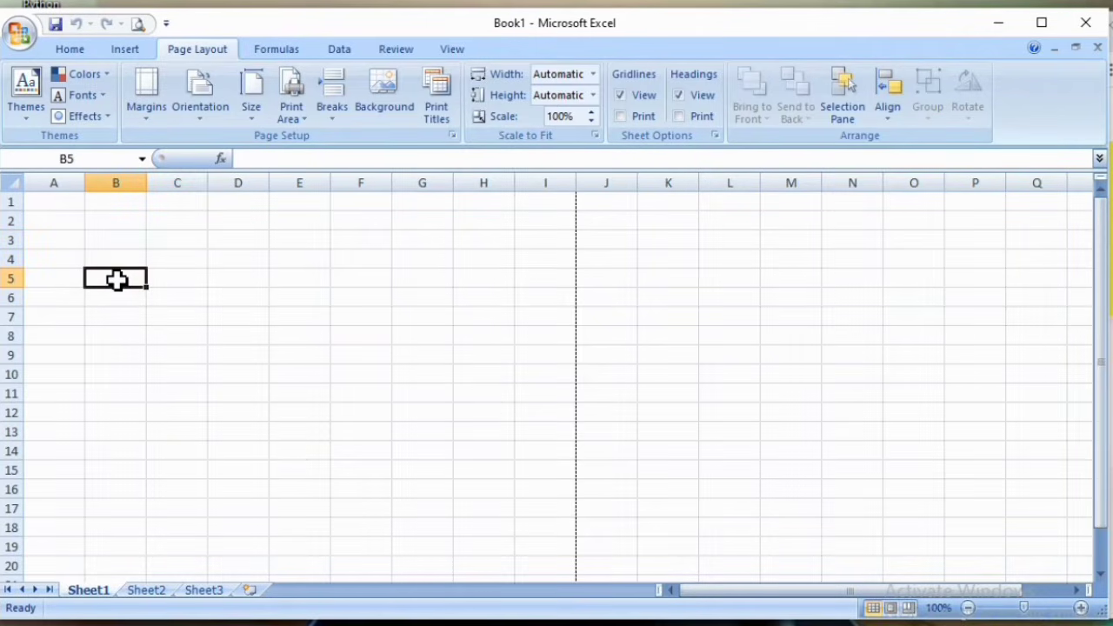
type("Sr No")
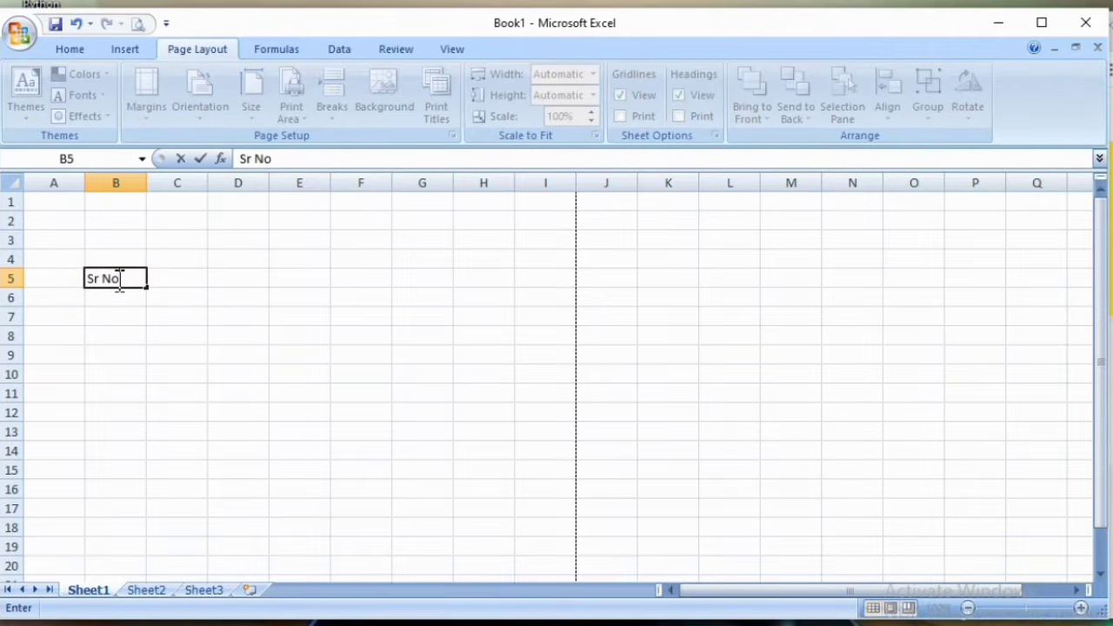
key("Tab")
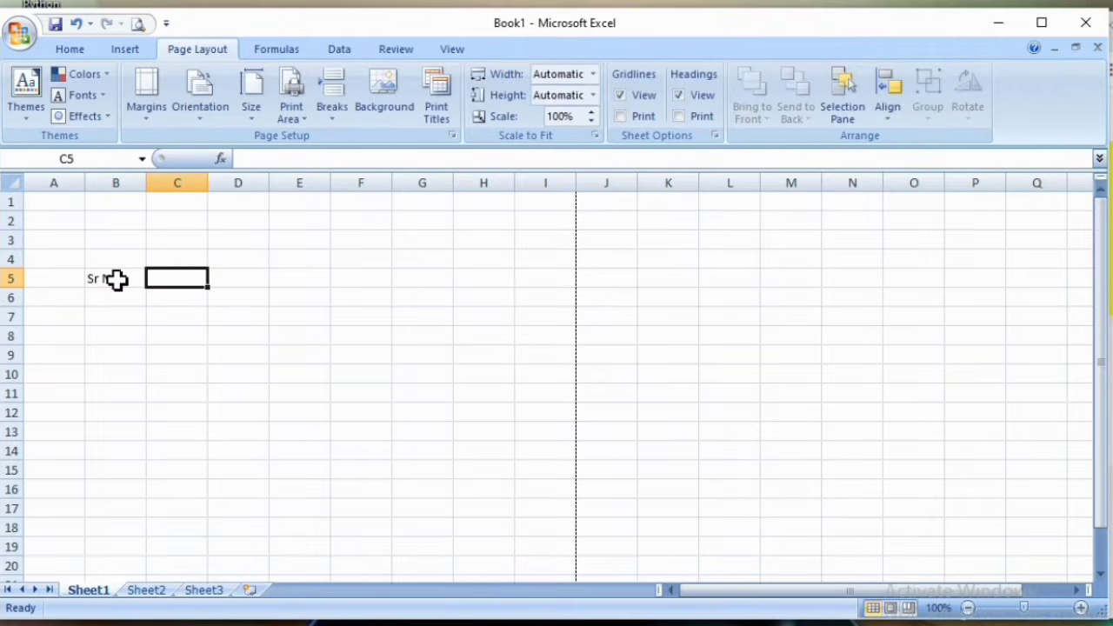
type("Ite")
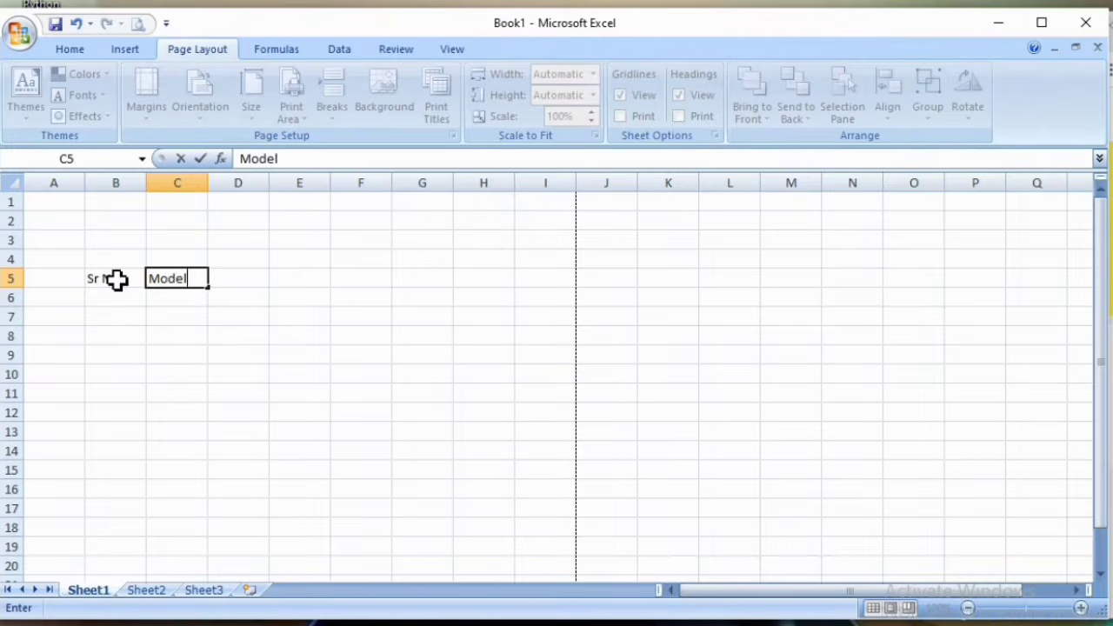
key("Tab")
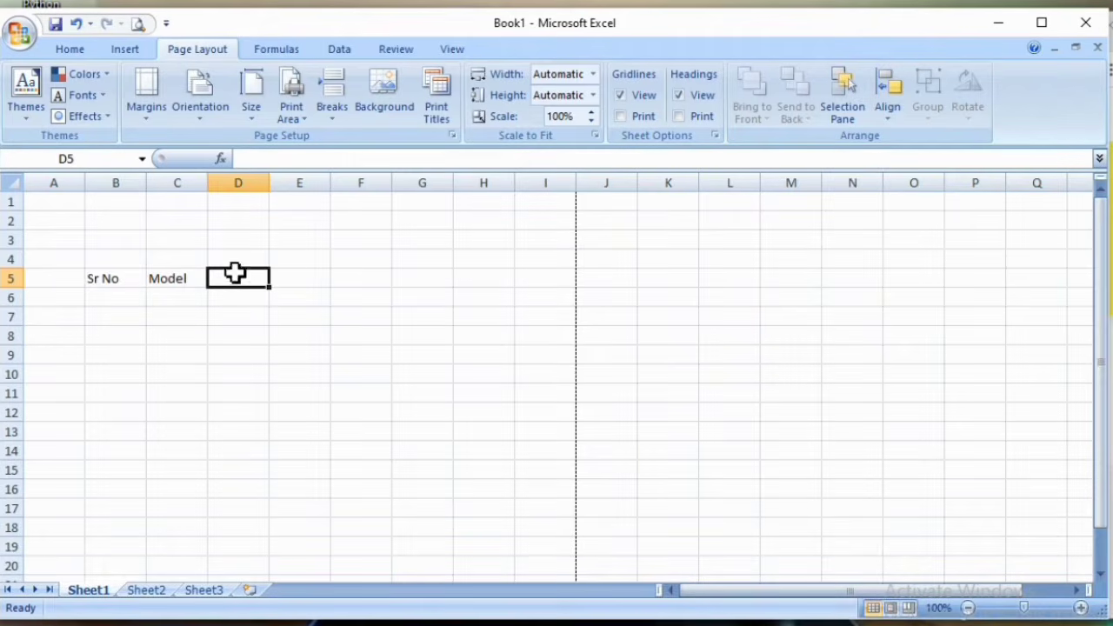
- Continue the heading row with "Jan", "Feb", "March" and "total" in cells D5 to G5
type("Jan")
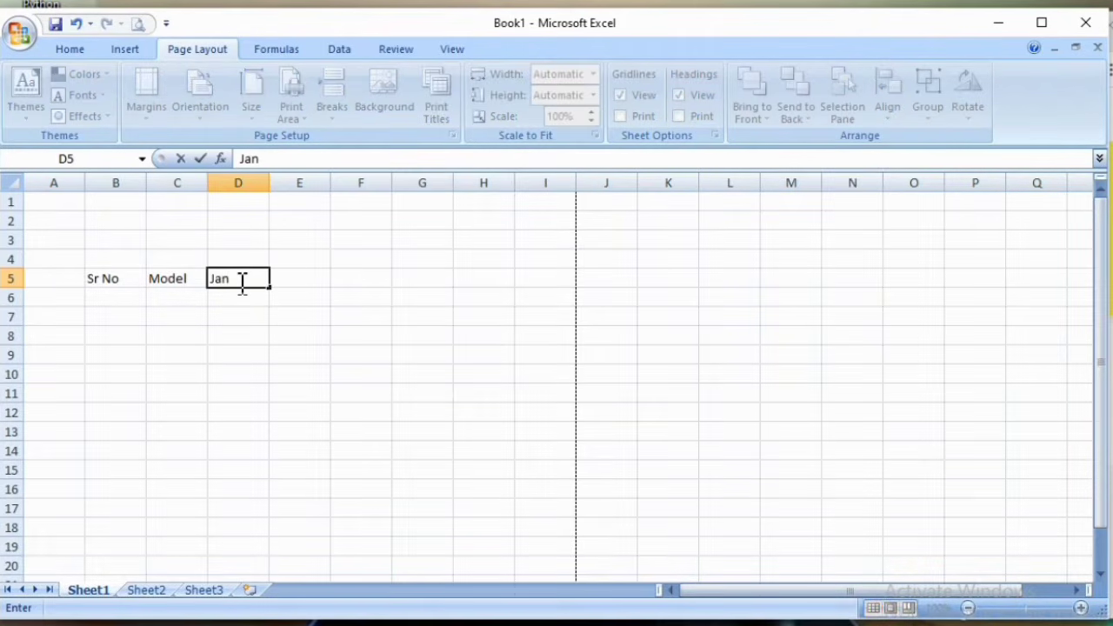
key("Tab")
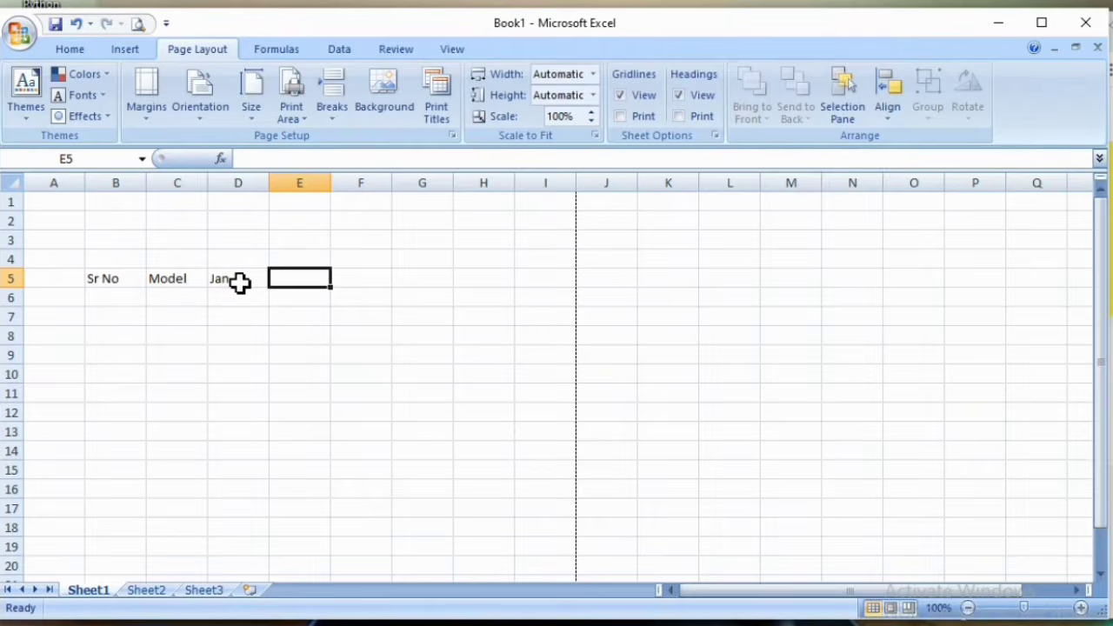
type("Feb")
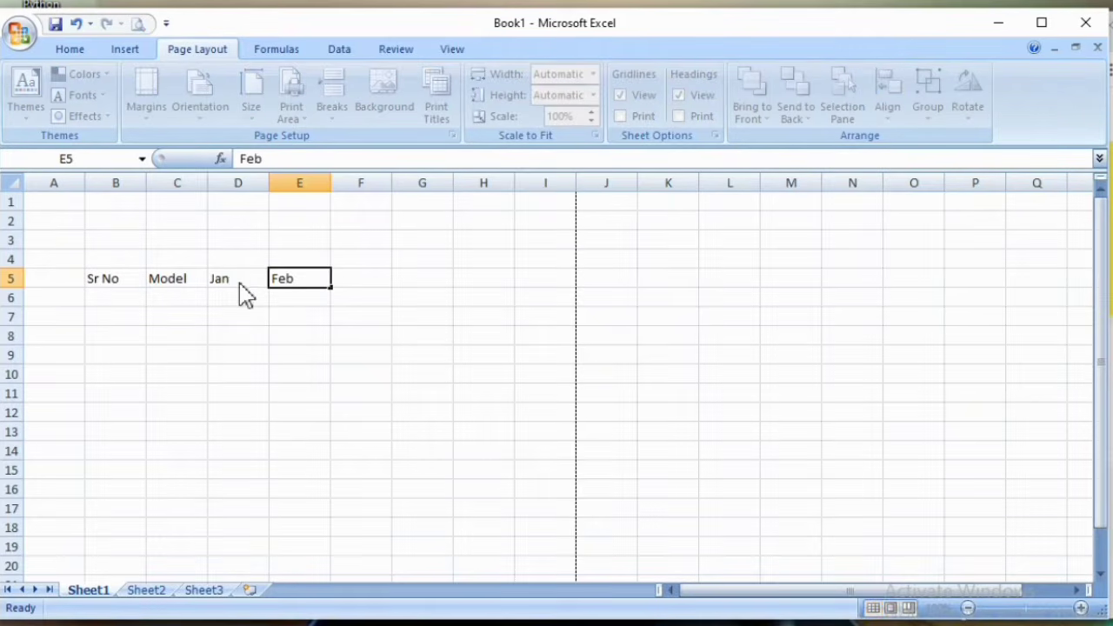
key("Tab")
type("M")
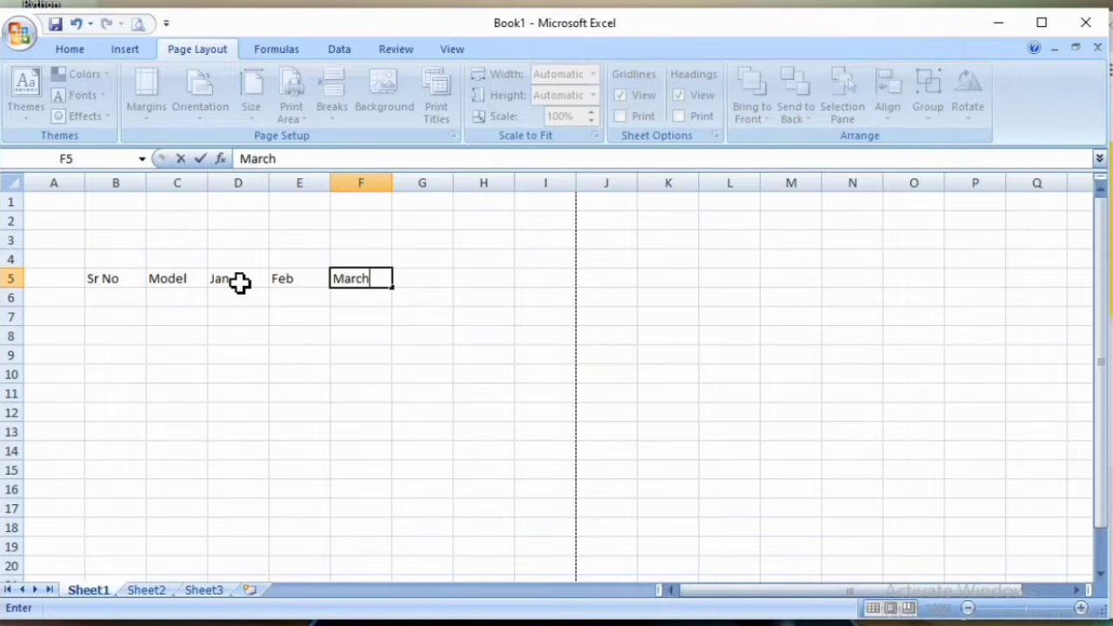
key("Return")
left_click(427, 277)
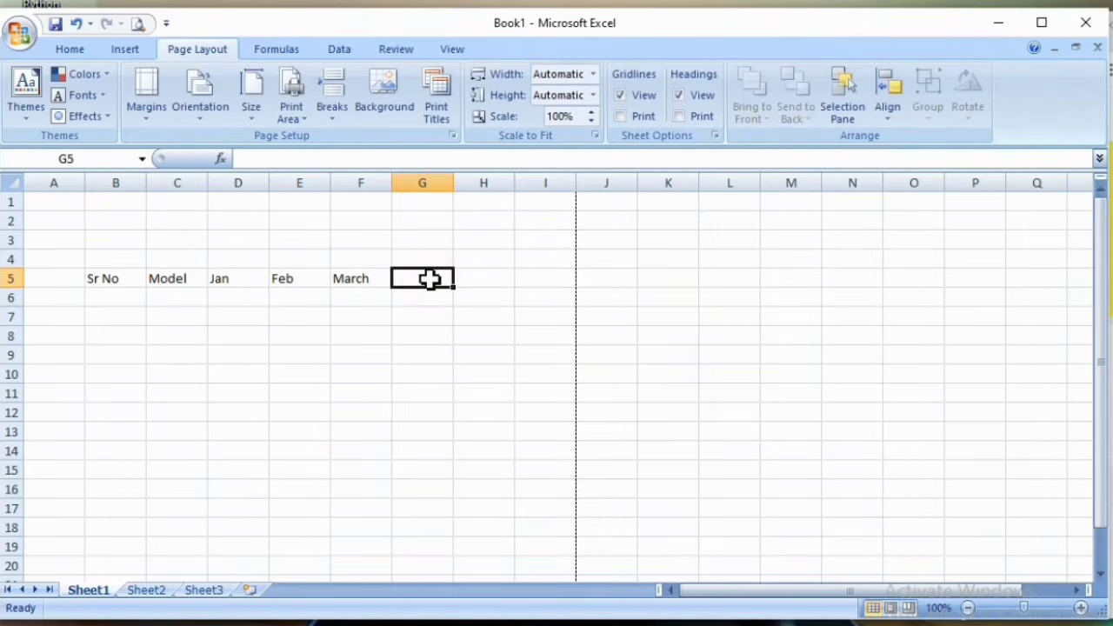
type("total")
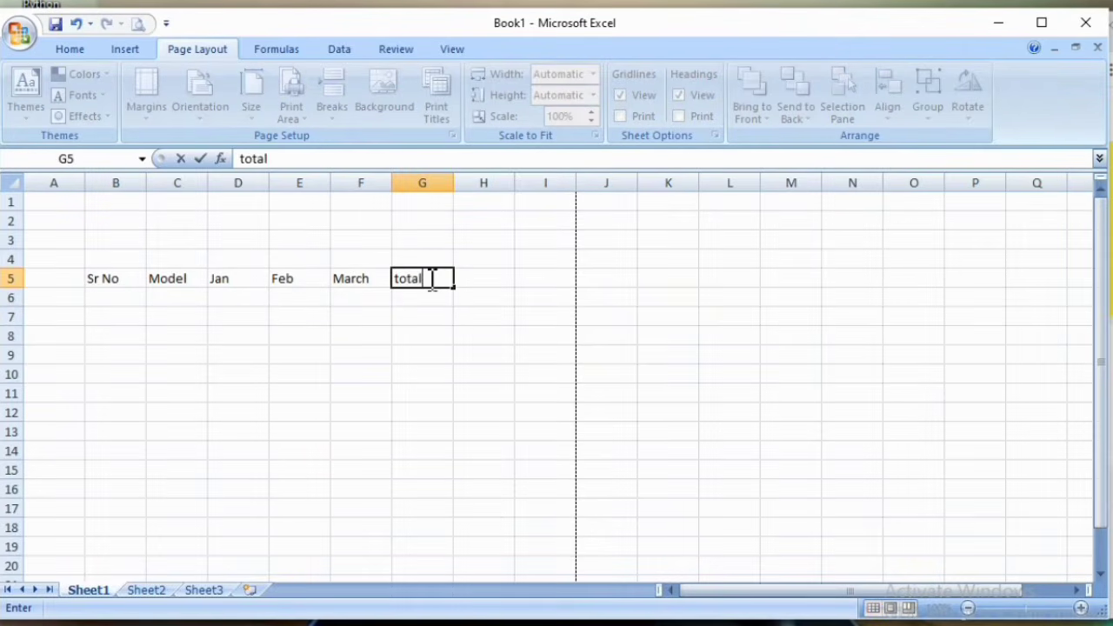
key("Return")
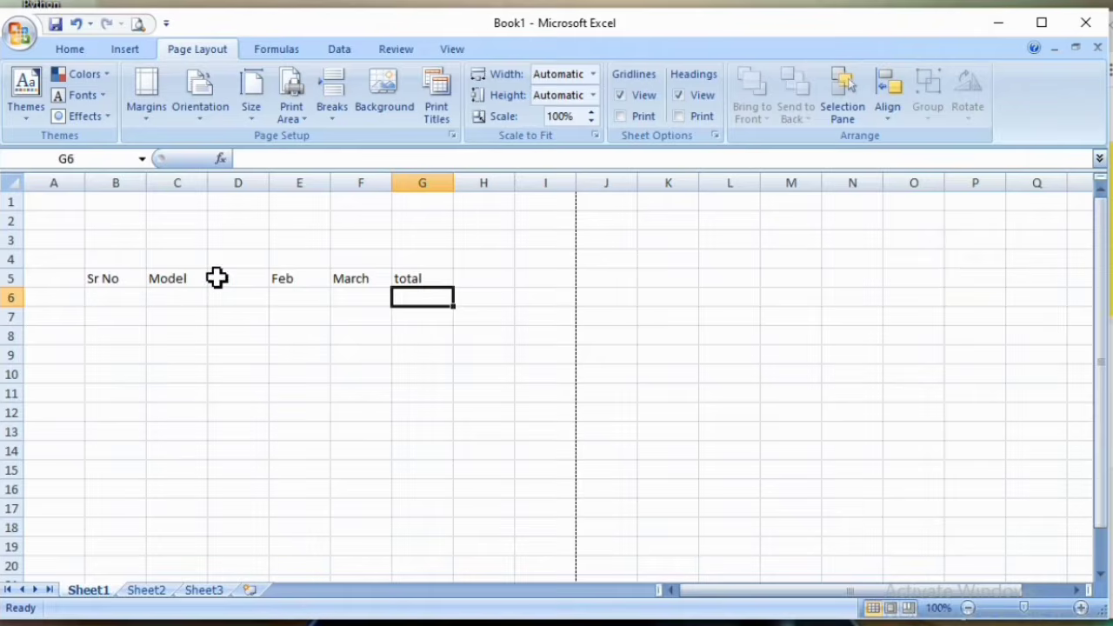
left_click_drag(219, 278, 424, 279)
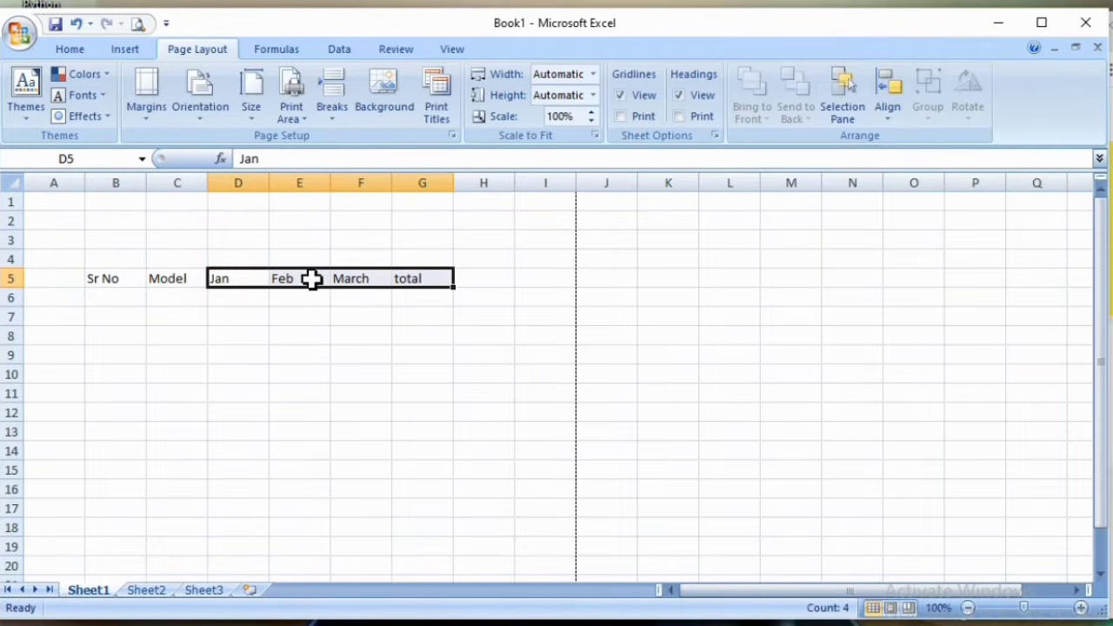
left_click_drag(236, 258, 417, 253)
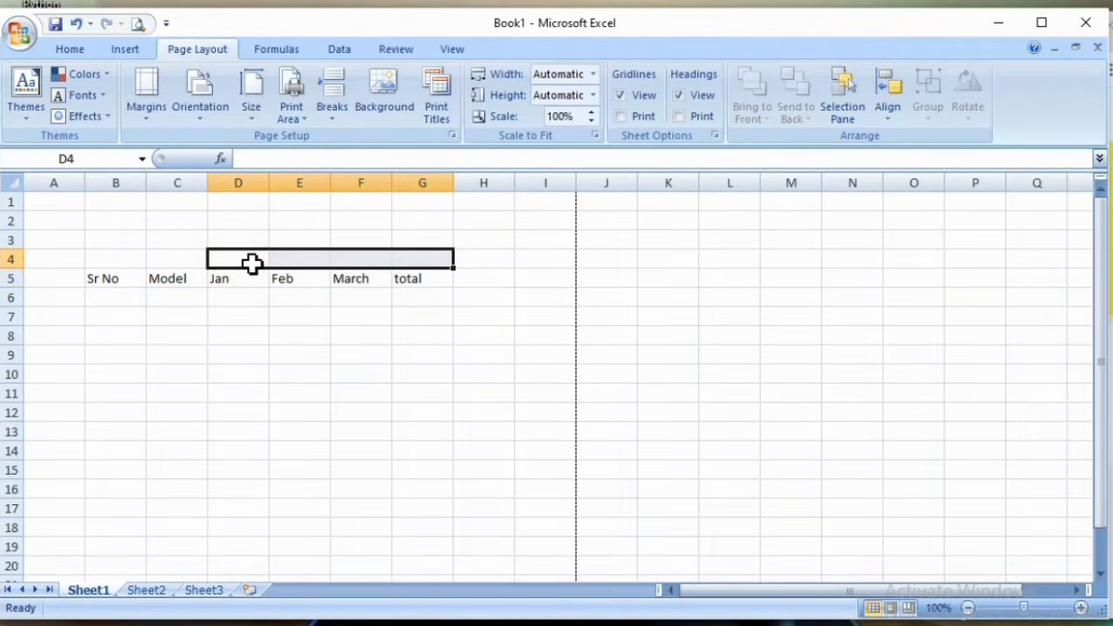
left_click(253, 261)
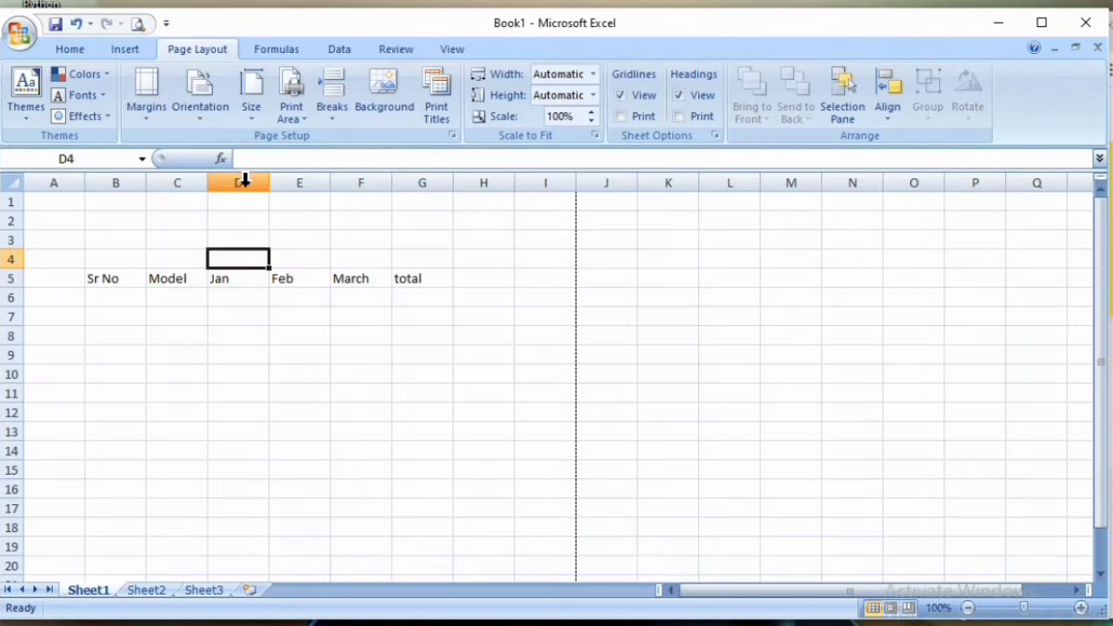
left_click_drag(232, 260, 408, 255)
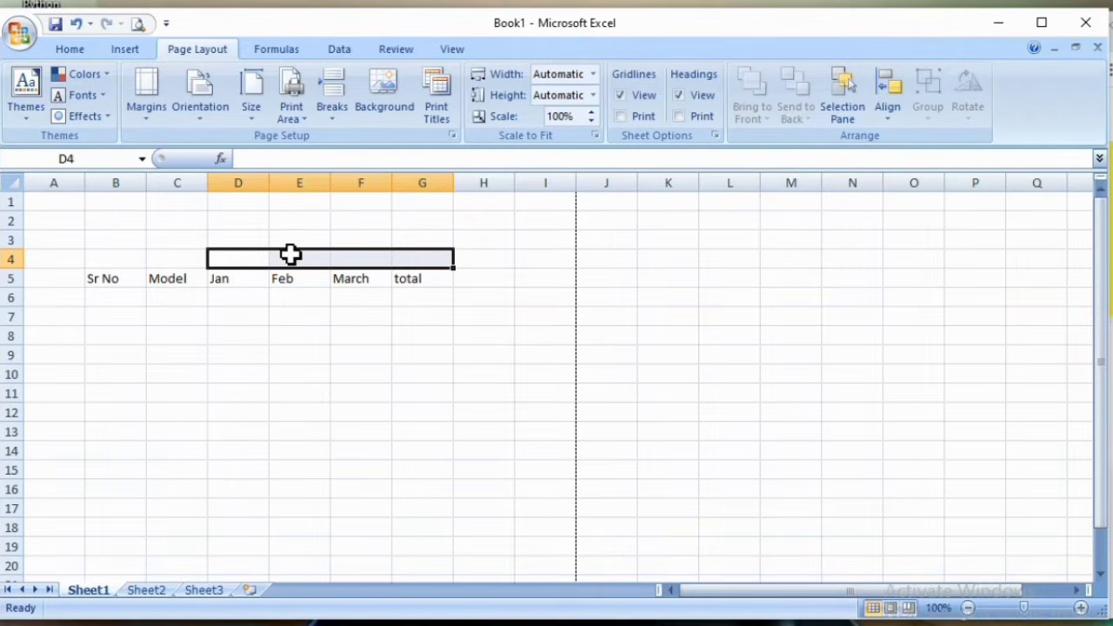
left_click(239, 298)
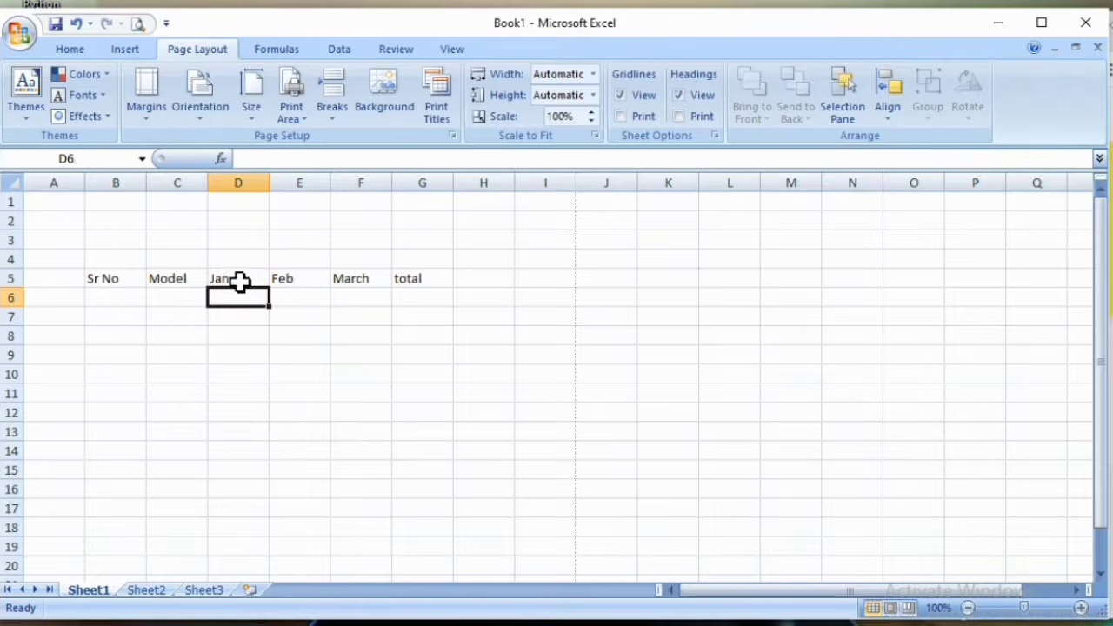
- Merge and center cells D4 to G4 above the month and total headings
scroll(240, 280, "up", 2, "ctrl")
scroll(296, 297, "up", 1, "ctrl")
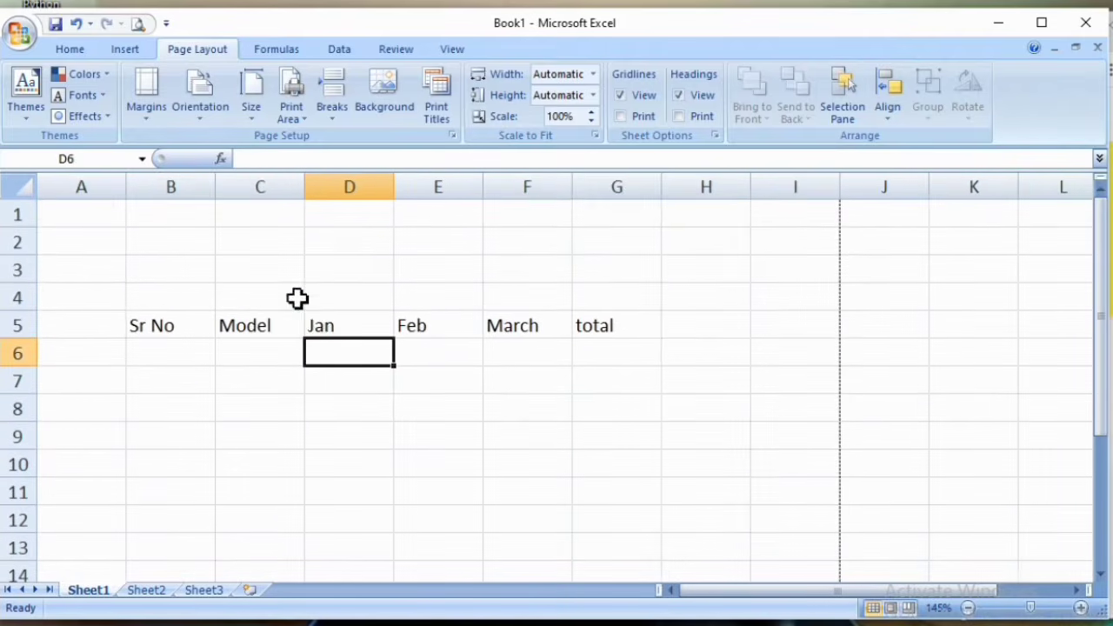
left_click_drag(335, 296, 621, 290)
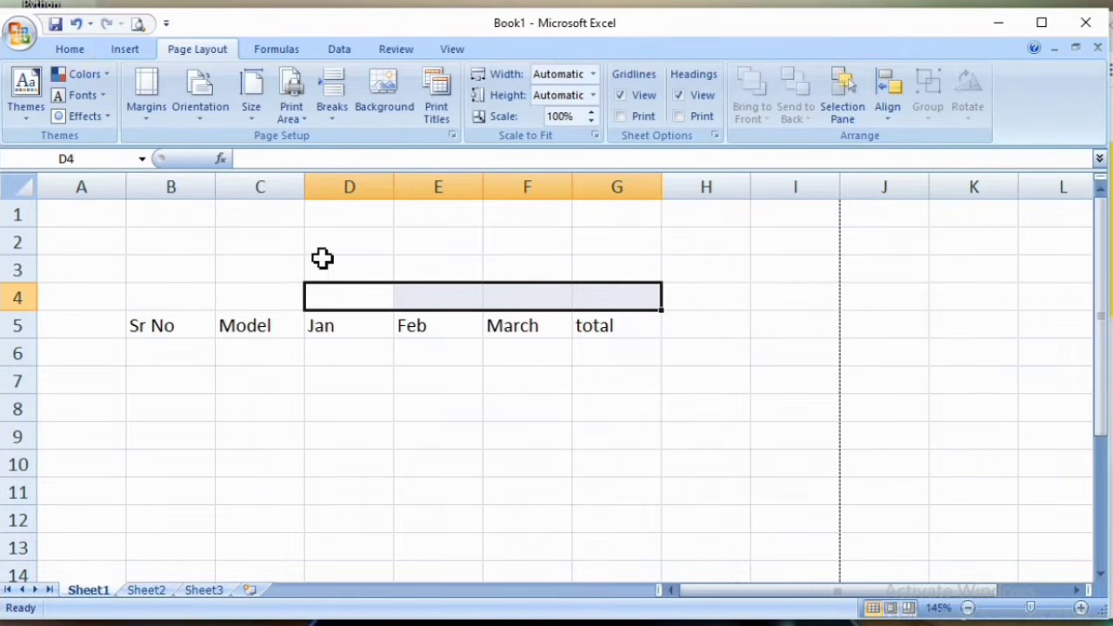
left_click(70, 49)
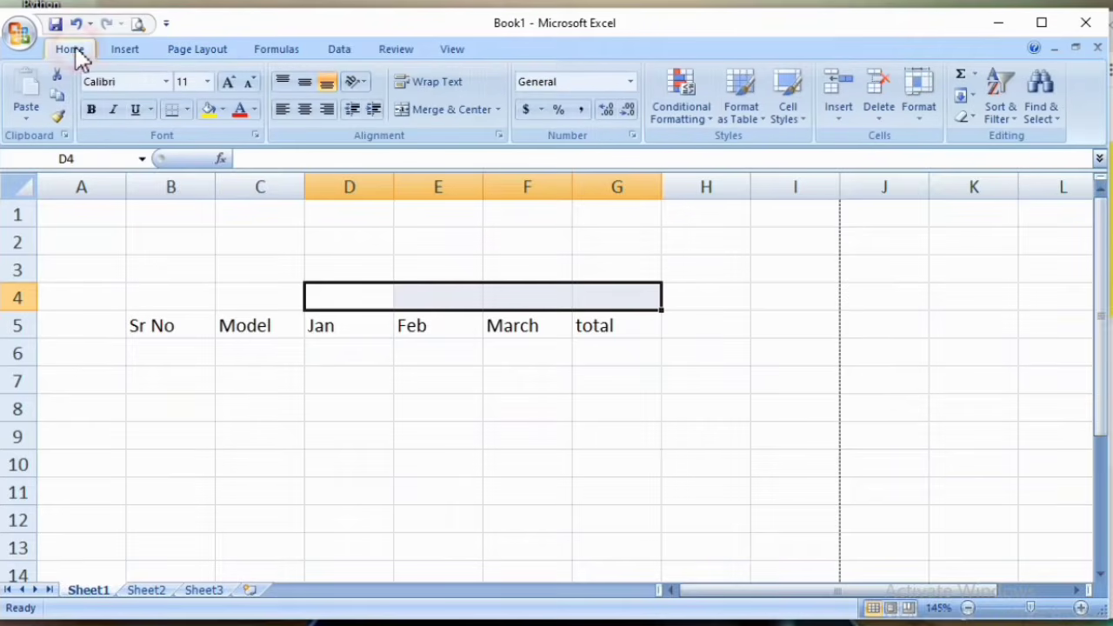
left_click(447, 108)
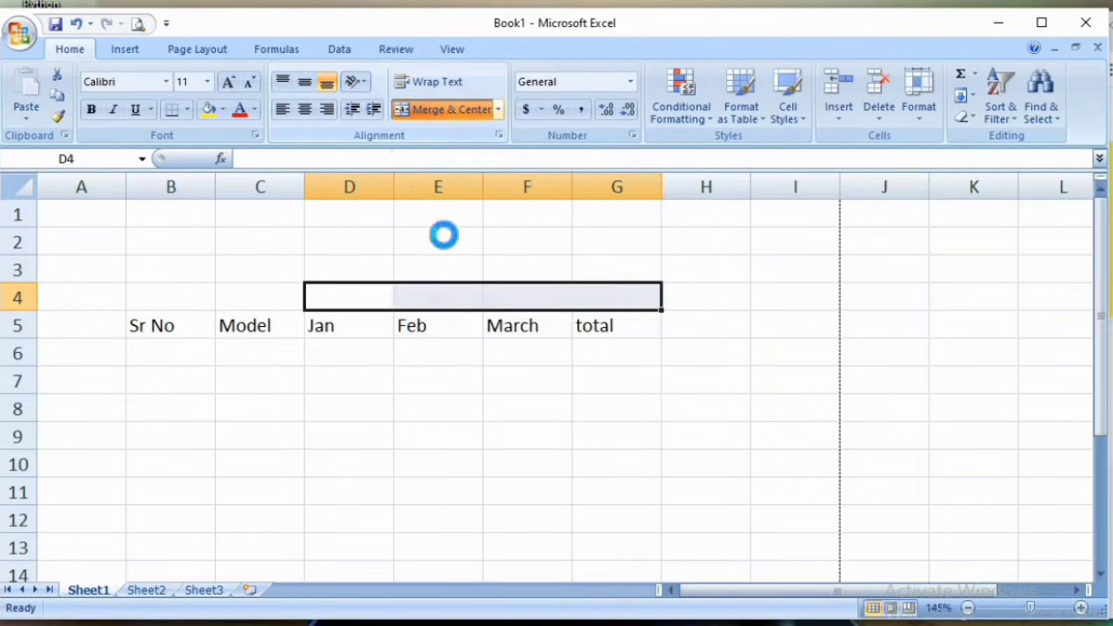
- Enter the title "Sales Report" in the merged cell D4
double_click(444, 296)
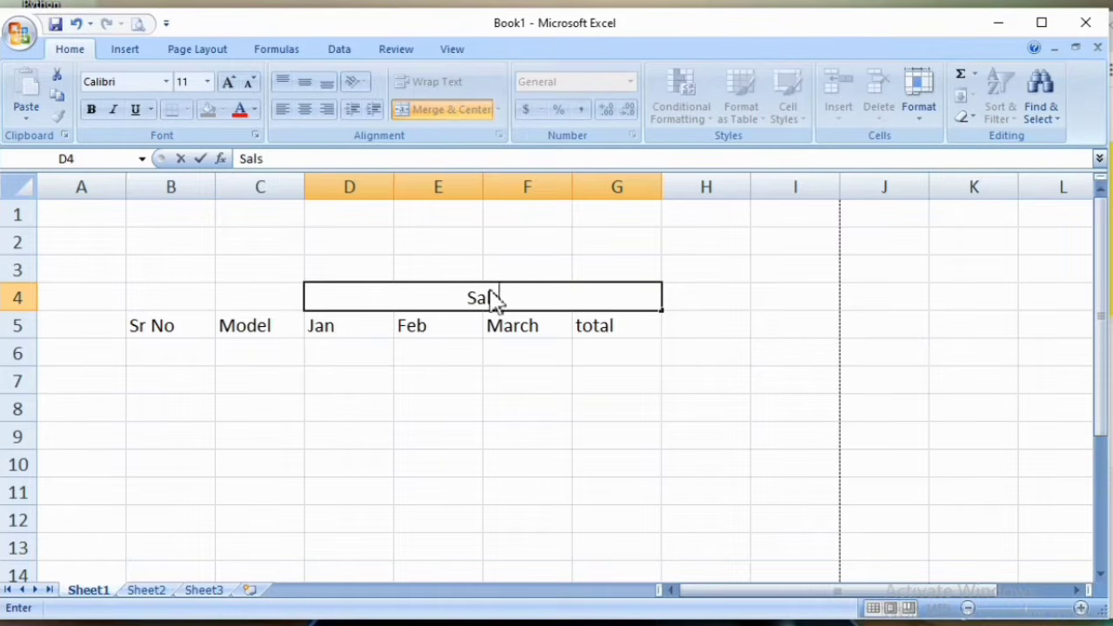
key("BackSpace")
key("BackSpace")
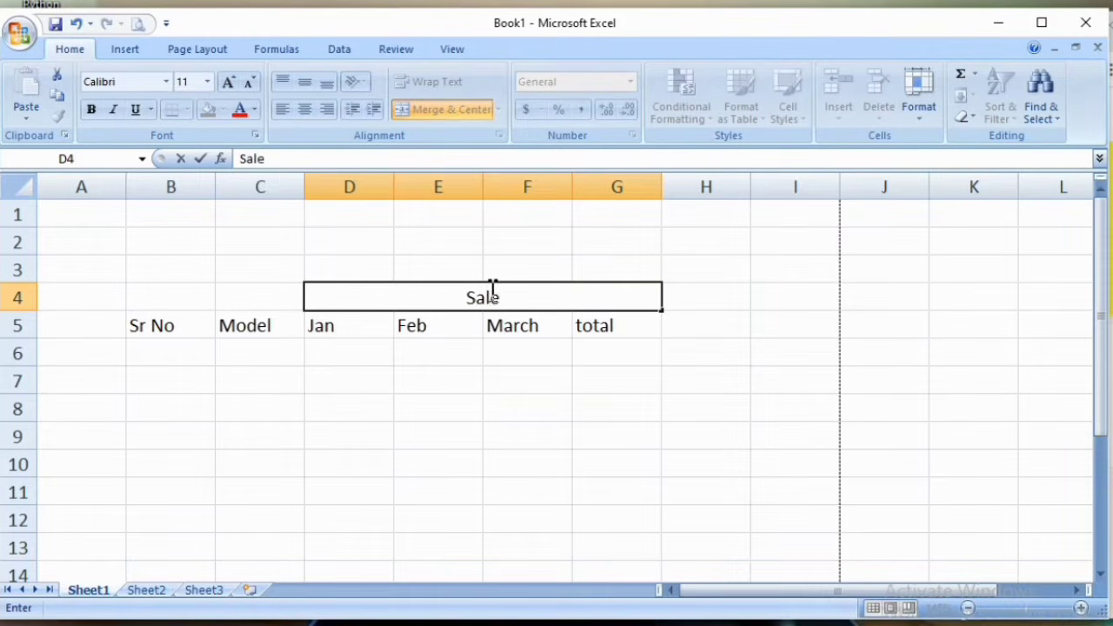
type("sn")
key("BackSpace")
type("re,")
key("BackSpace")
key("BackSpace")
key("BackSpace")
type("Repp")
key("BackSpace")
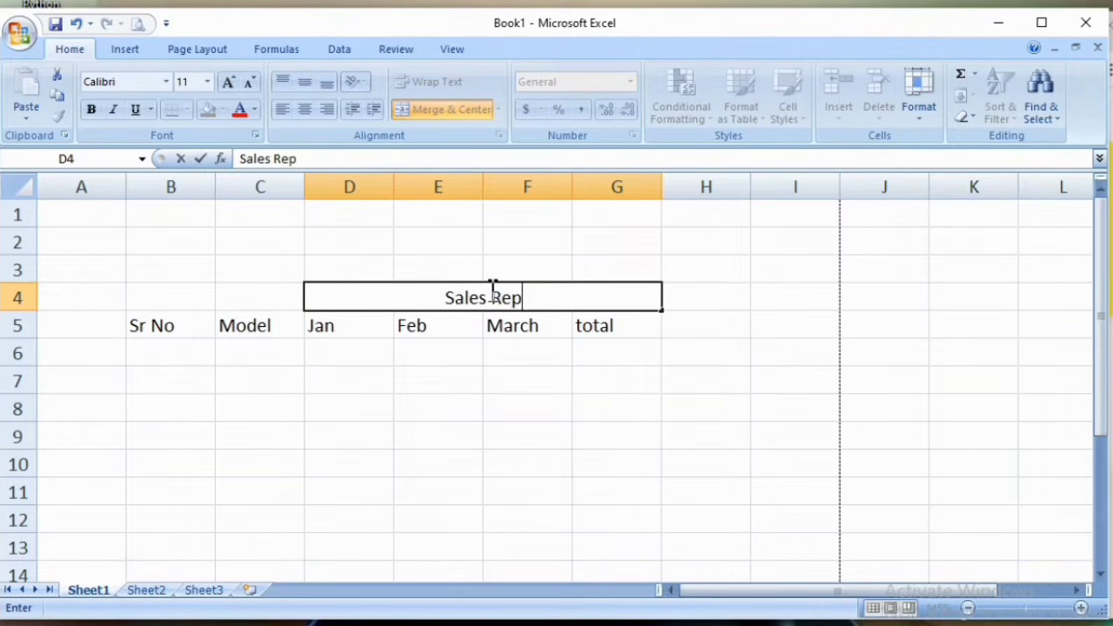
type("ort")
key("Return")
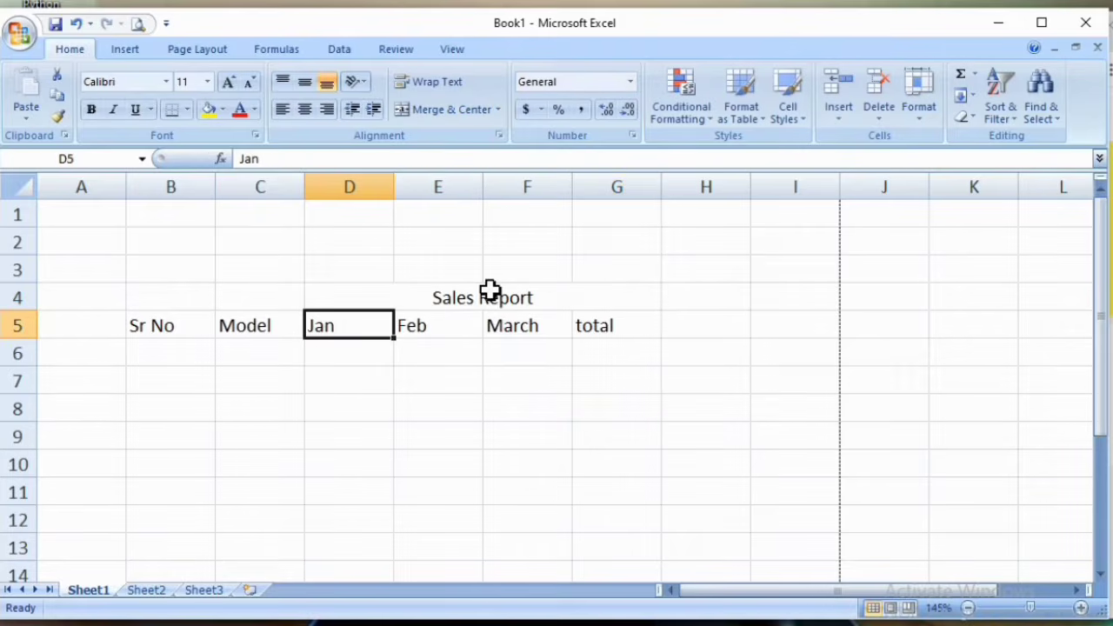
- Merge and center cells B3 to G3 across the full width of the table
left_click(489, 291)
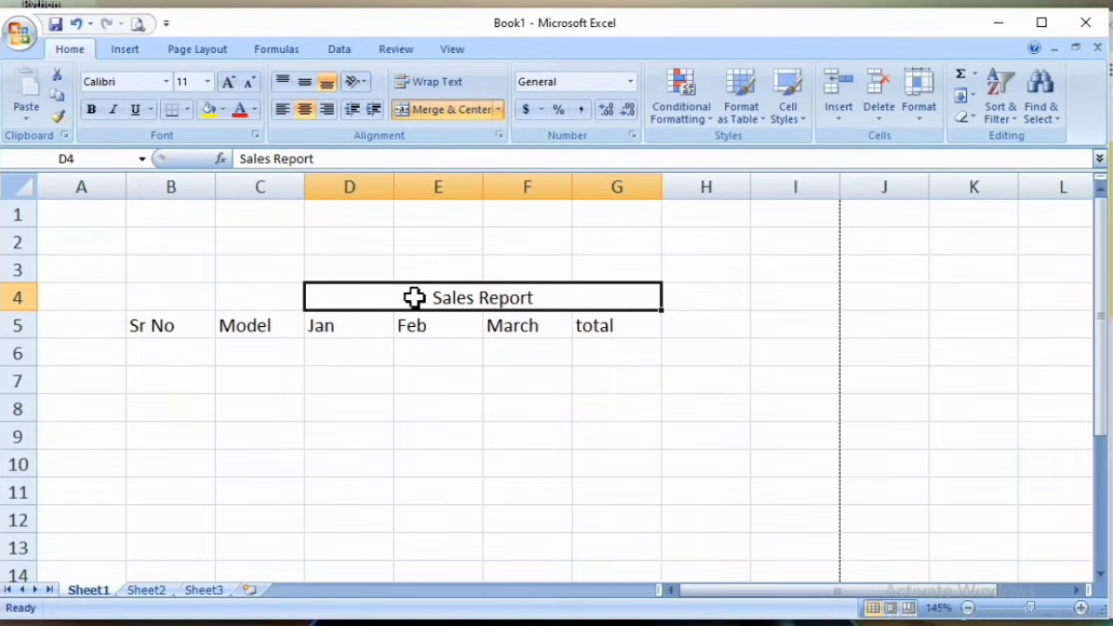
left_click_drag(167, 261, 587, 265)
left_click(365, 334)
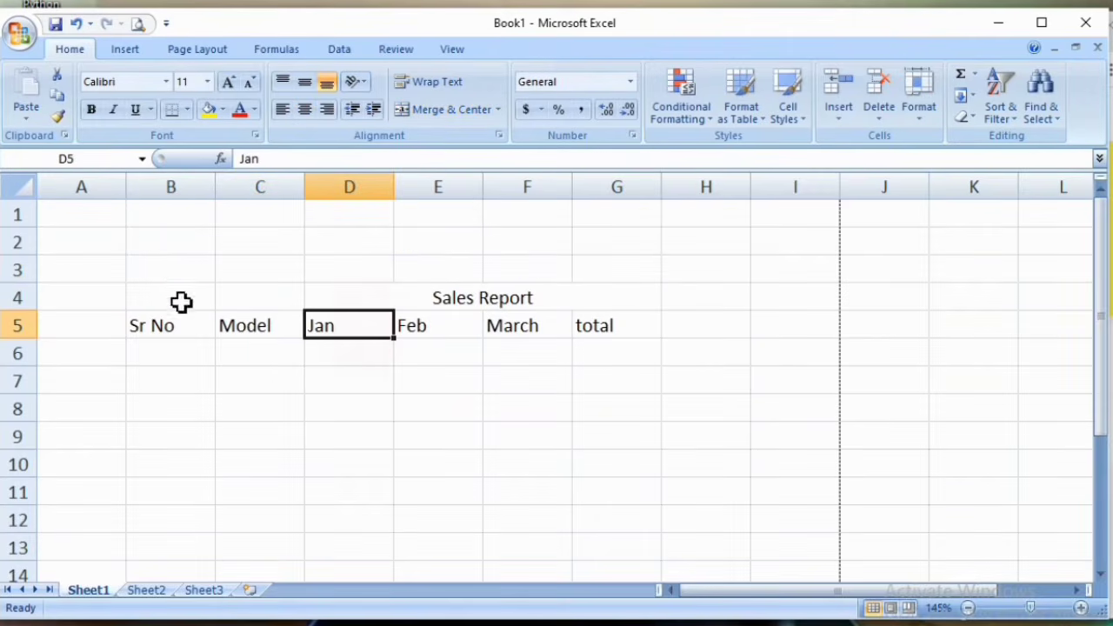
left_click(157, 319)
left_click(164, 260)
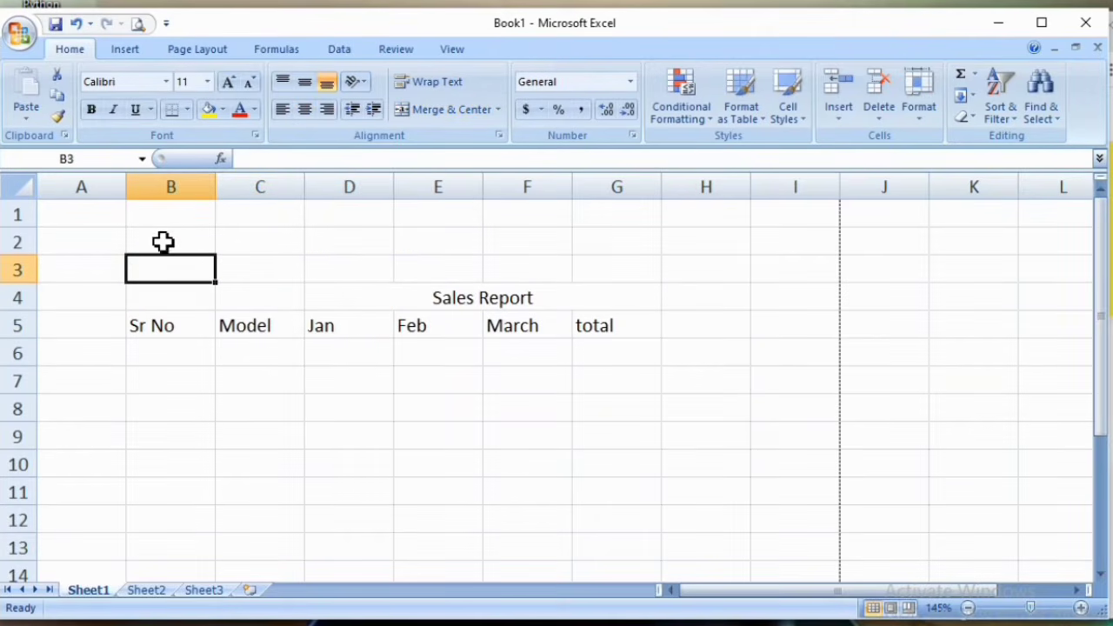
left_click_drag(162, 265, 614, 266)
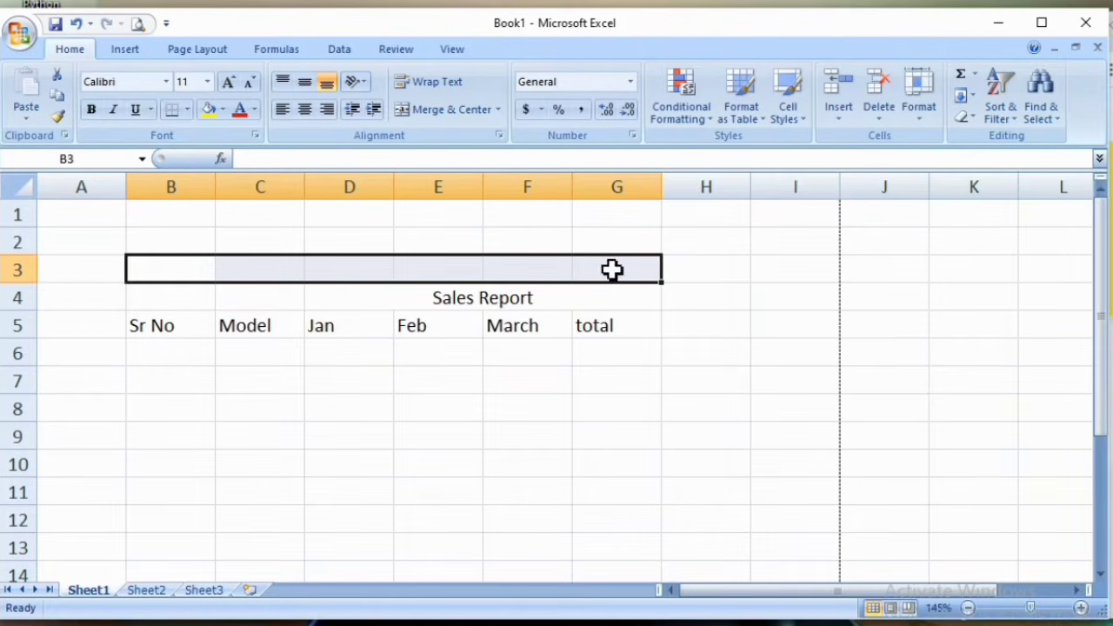
left_click(145, 269)
left_click_drag(145, 269, 591, 522)
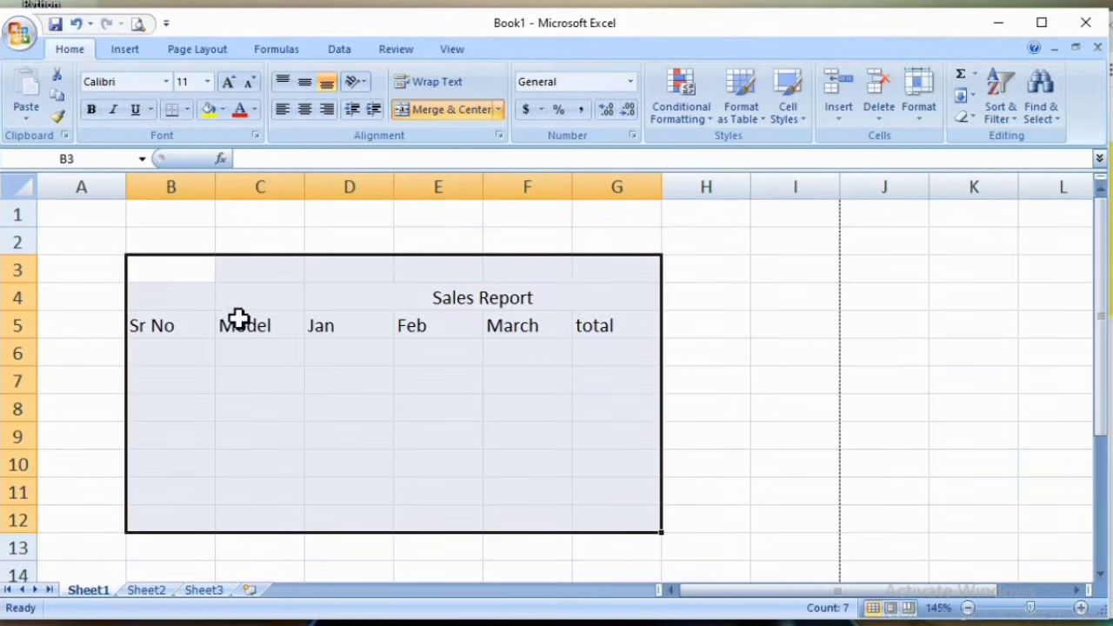
left_click_drag(168, 271, 584, 278)
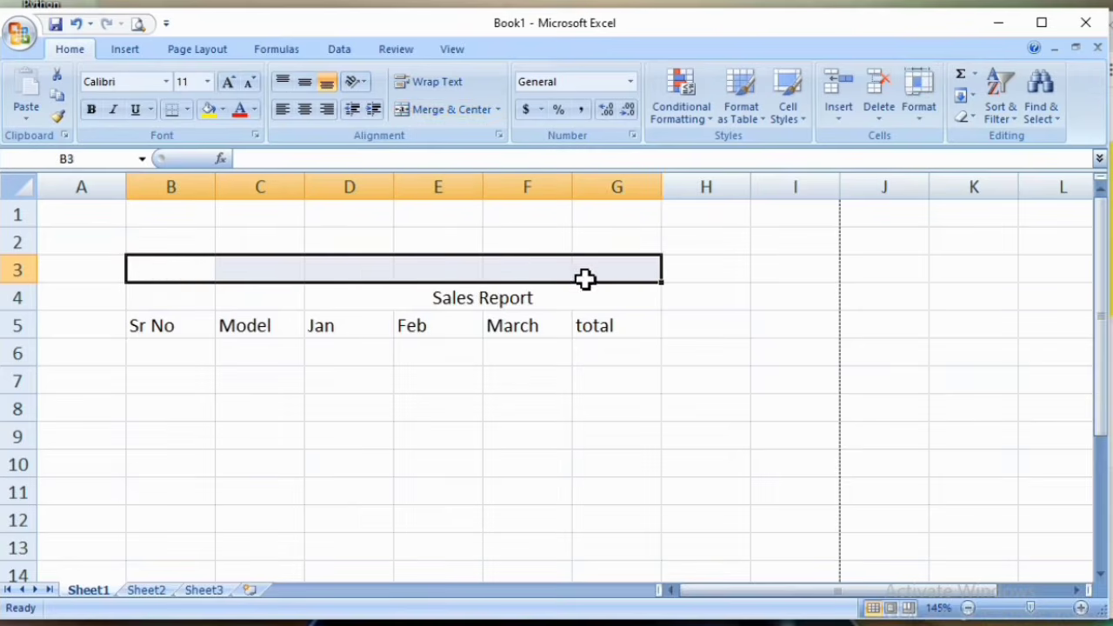
left_click(439, 109)
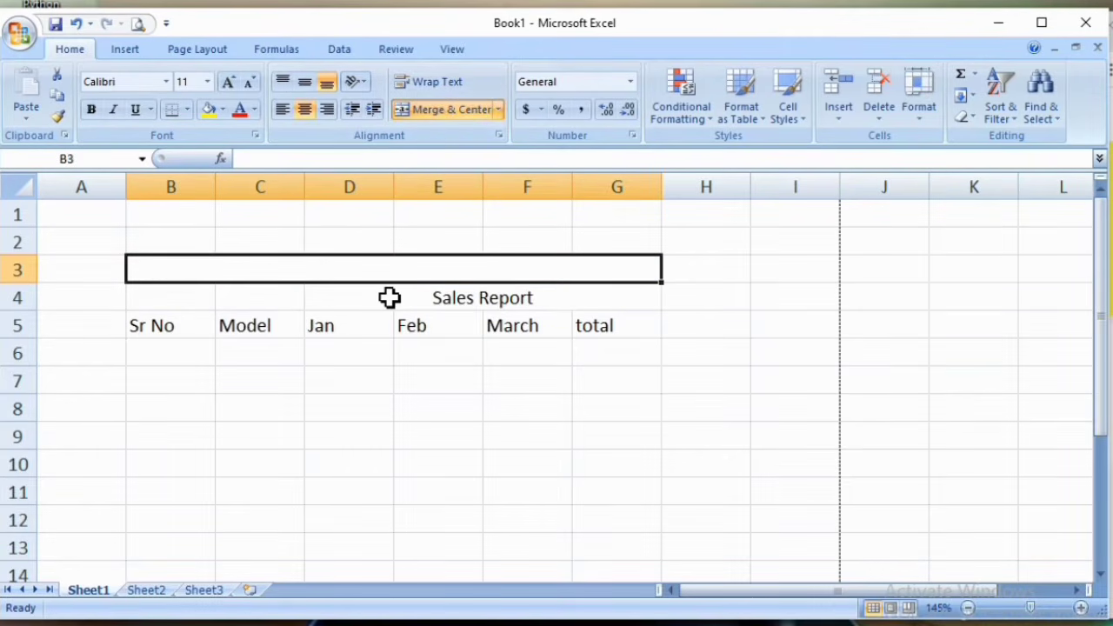
- Enter the company name "Aone Mobile Shop Pvt Ltd" in the merged cell B3
type("Aone")
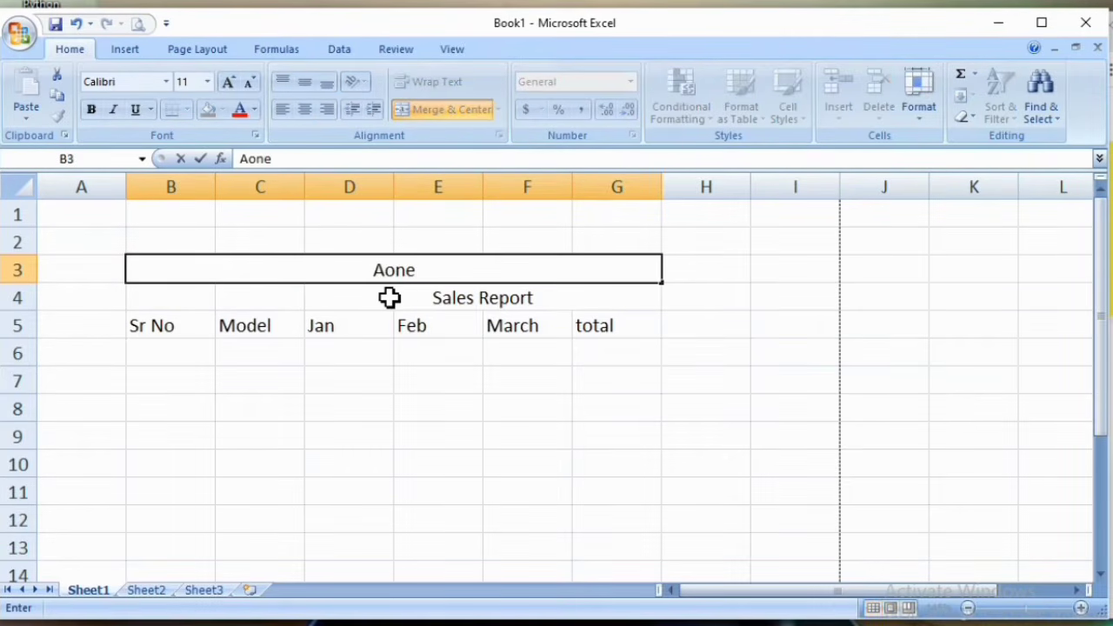
type(" Mob")
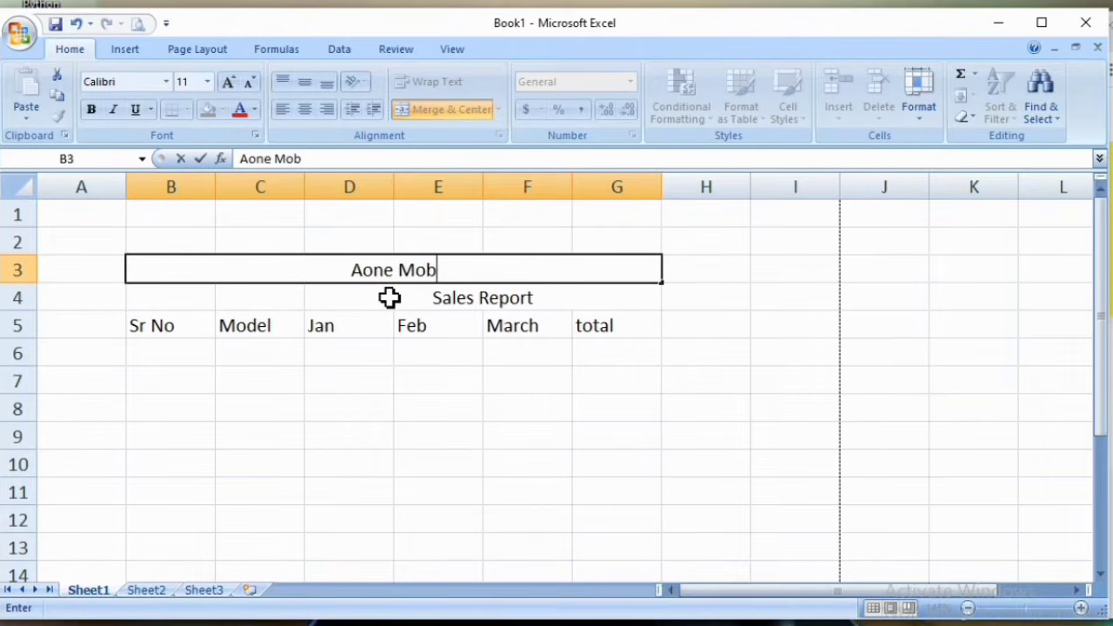
type("ile Shop Pvt L")
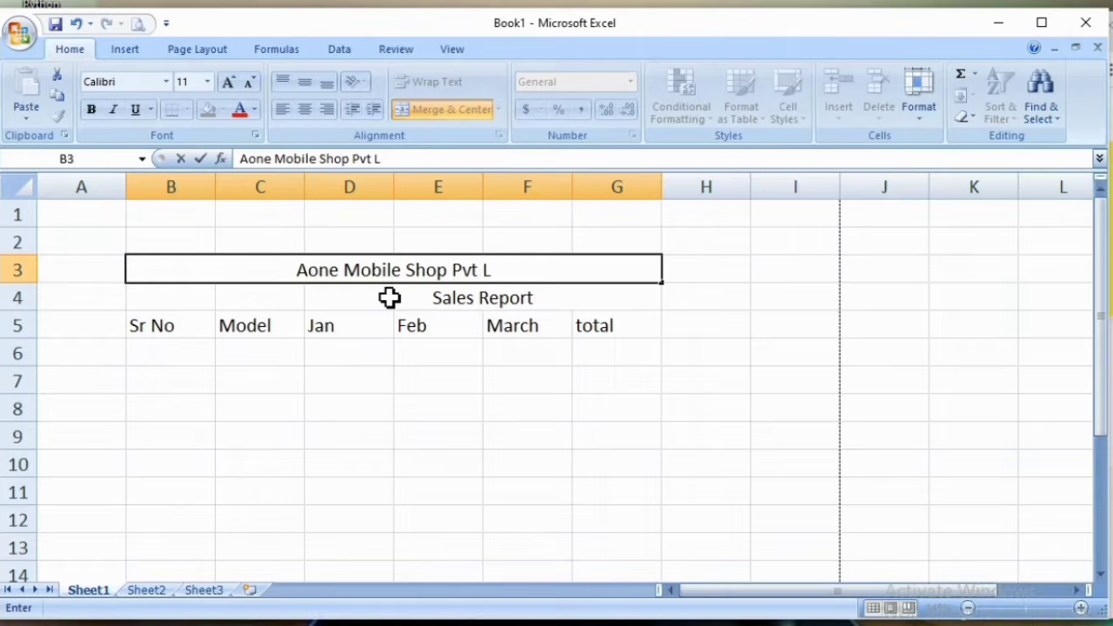
type("tf")
key("BackSpace")
type("d")
key("Return")
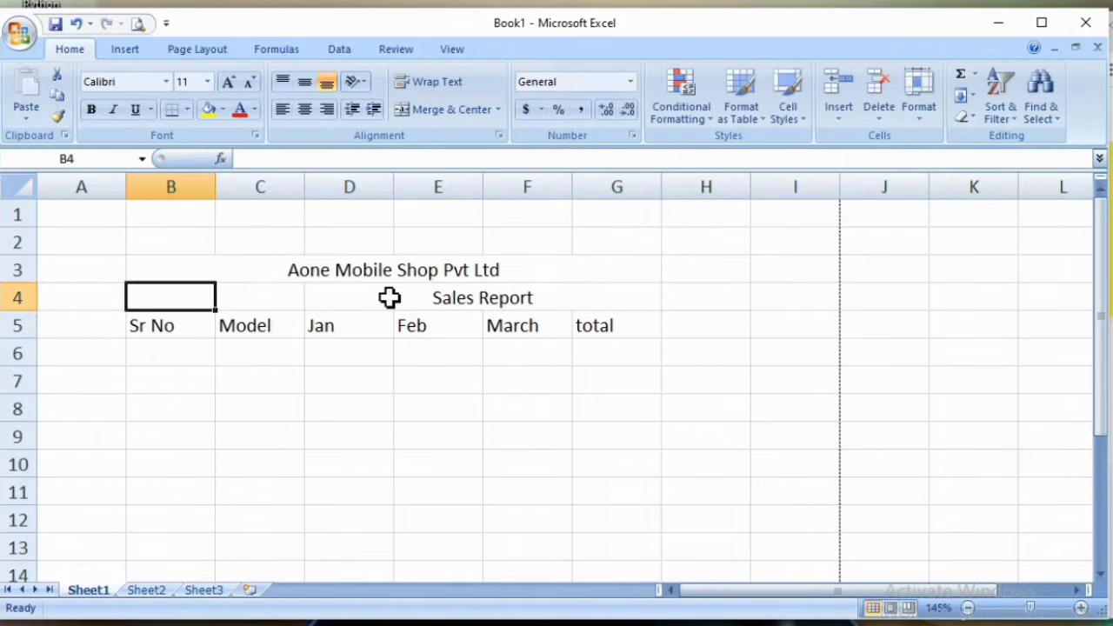
- Review the column headings in row 5 from "Sr No" to "total" against the width of the company title above
left_click(140, 325)
left_click_drag(178, 326, 240, 322)
left_click(323, 323)
left_click(437, 322)
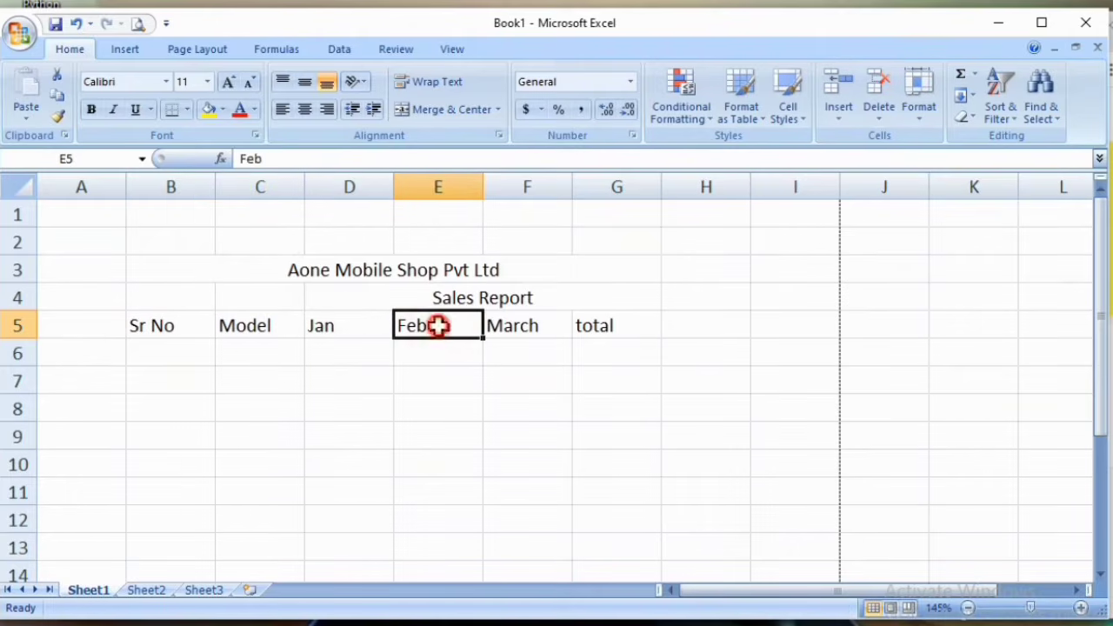
left_click(519, 323)
left_click(601, 327)
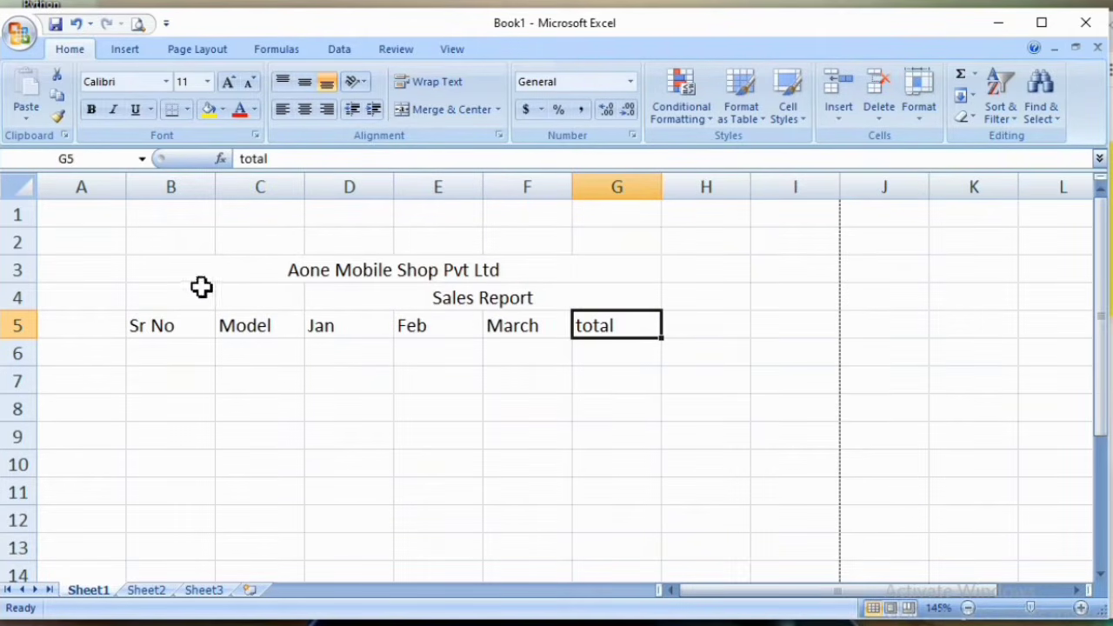
left_click_drag(156, 334, 598, 322)
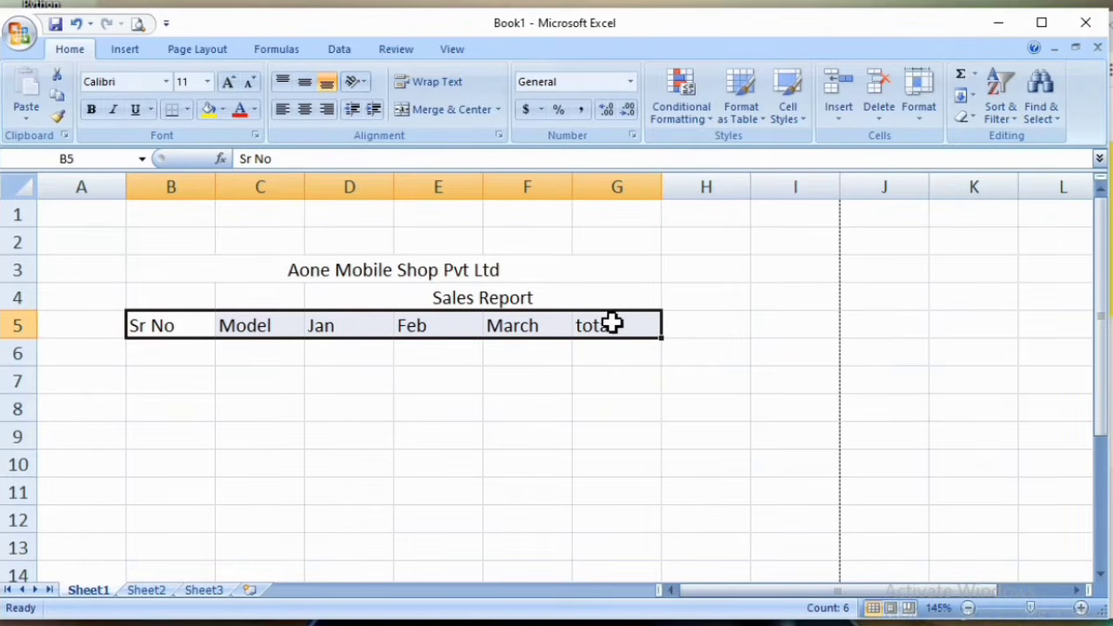
left_click(613, 325)
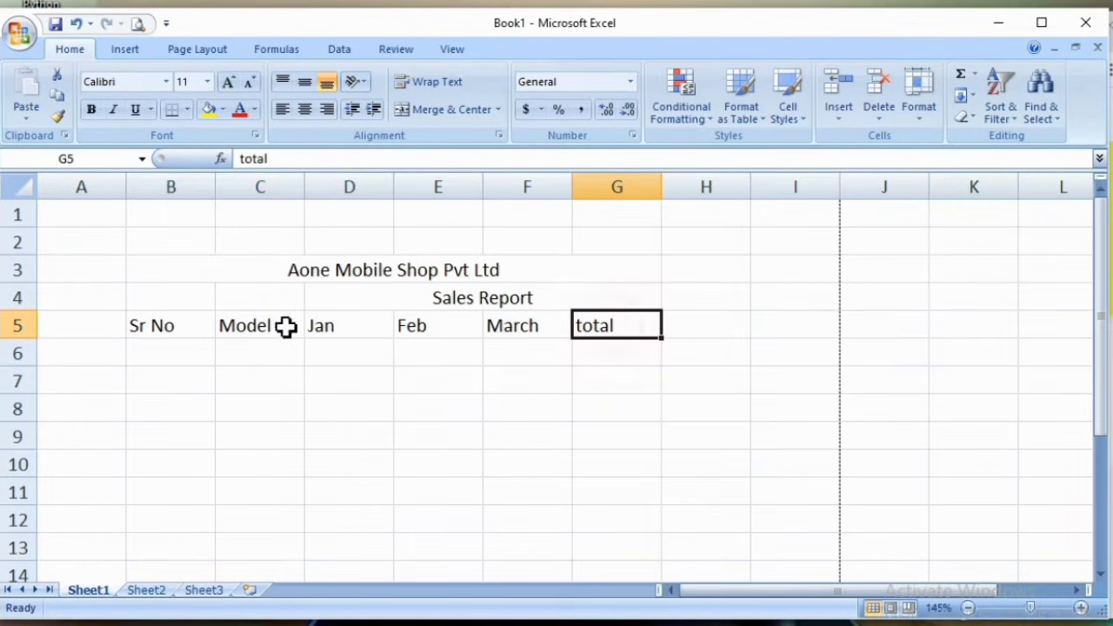
left_click(149, 327)
left_click(621, 327)
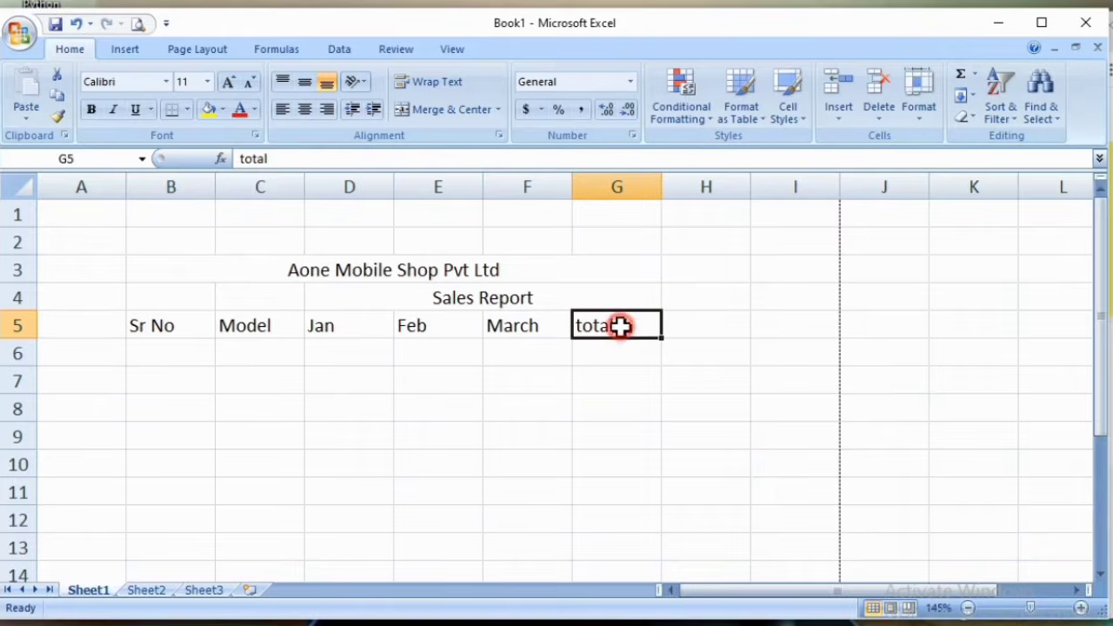
left_click_drag(160, 328, 595, 322)
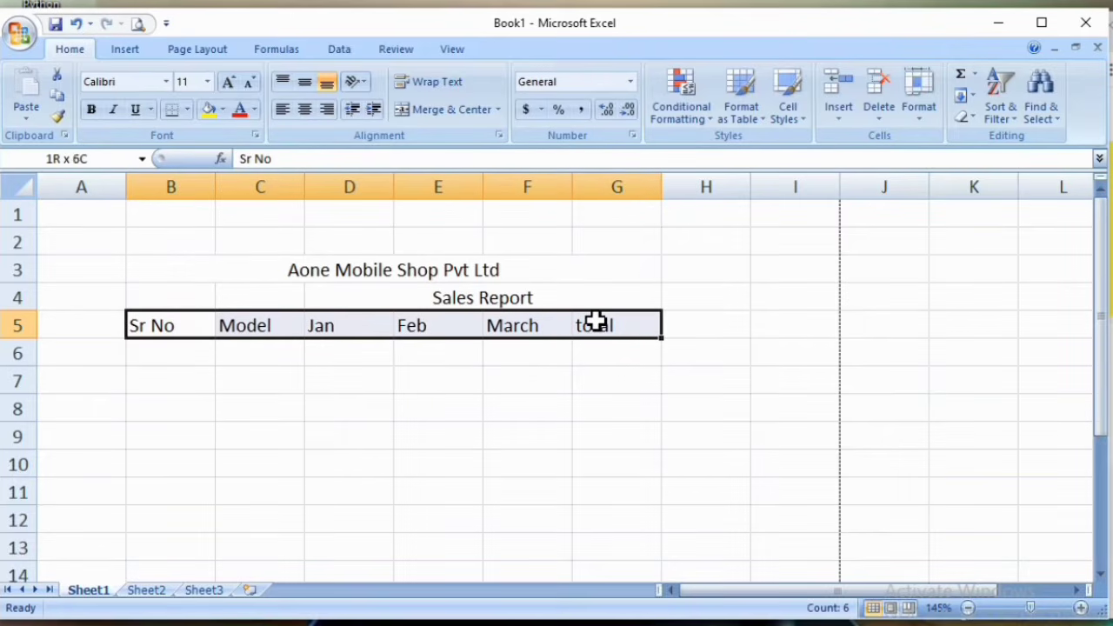
left_click(159, 326)
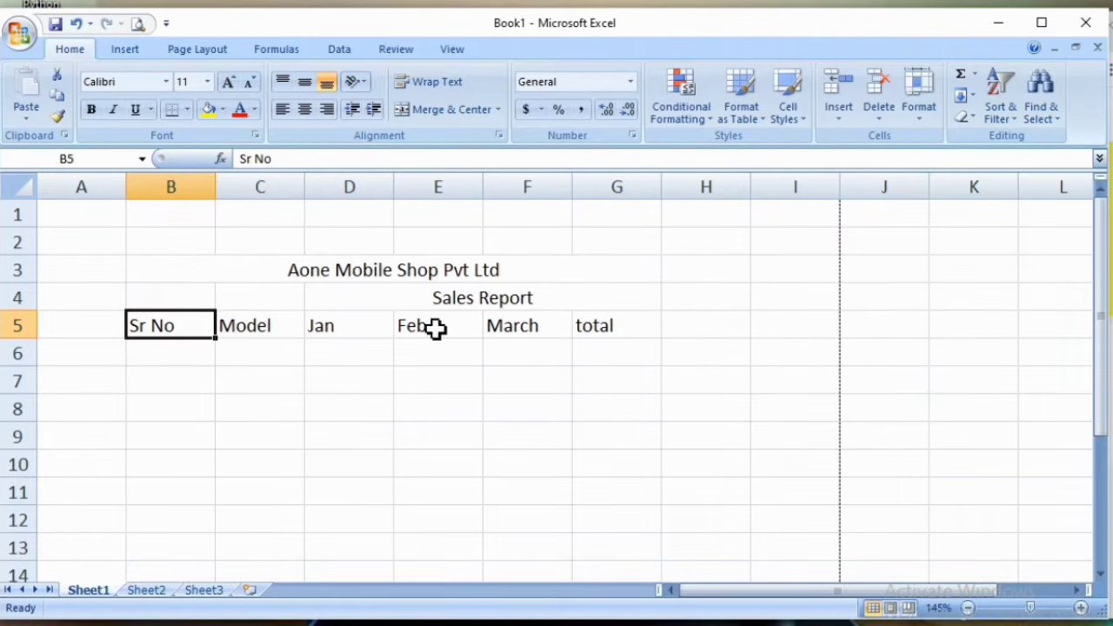
left_click_drag(612, 328, 167, 318)
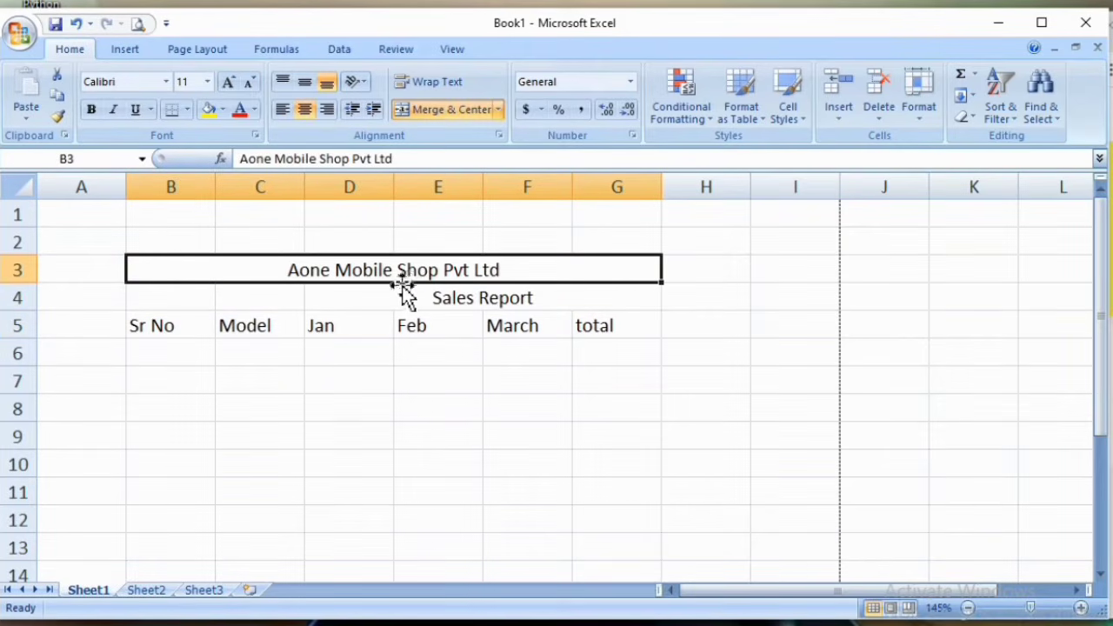
- Enter the serial numbers 1 and 2 in cells B6 and B7 under "Sr No"
left_click(167, 353)
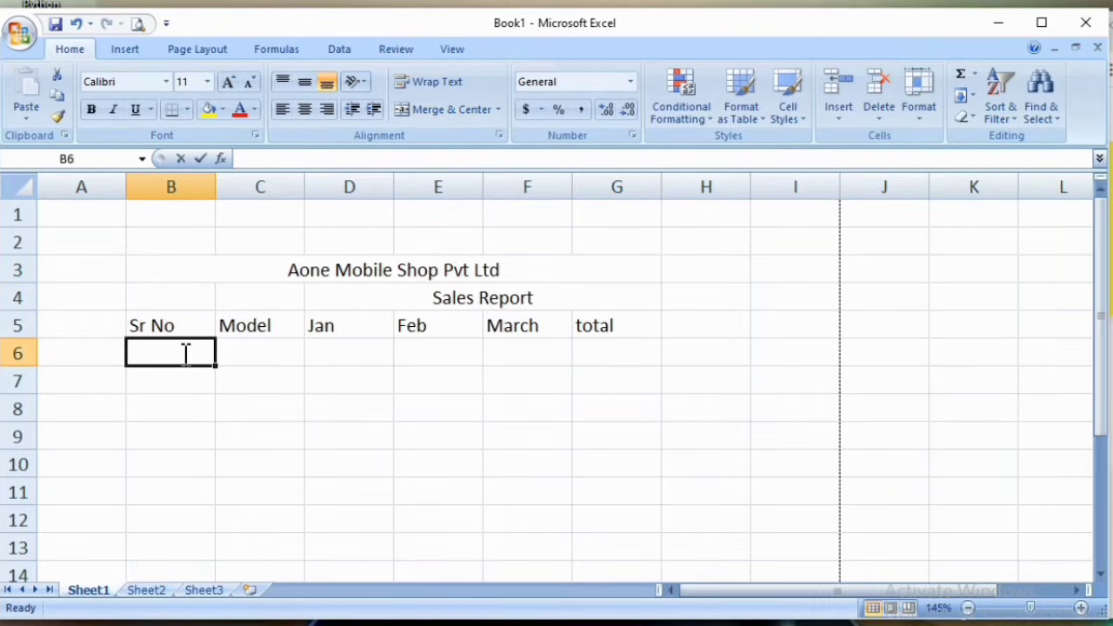
type("1")
key("Return")
type("2")
key("Return")
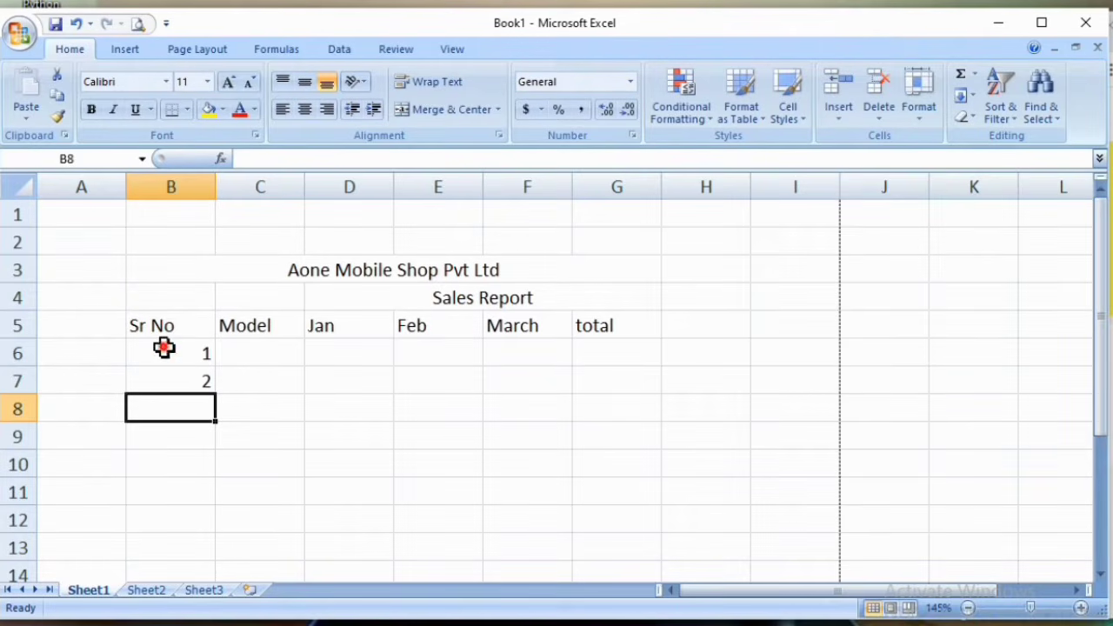
- Extend the serial numbers in B6:B7 down to cell B9 as a fill series ending at 4
left_click_drag(164, 348, 217, 447)
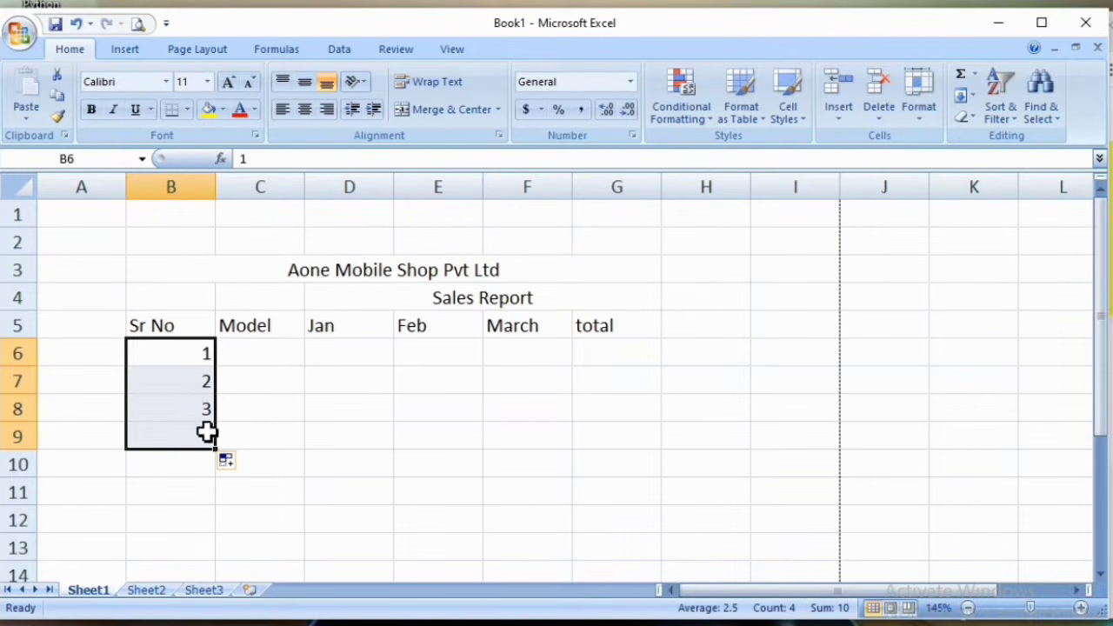
left_click(239, 466)
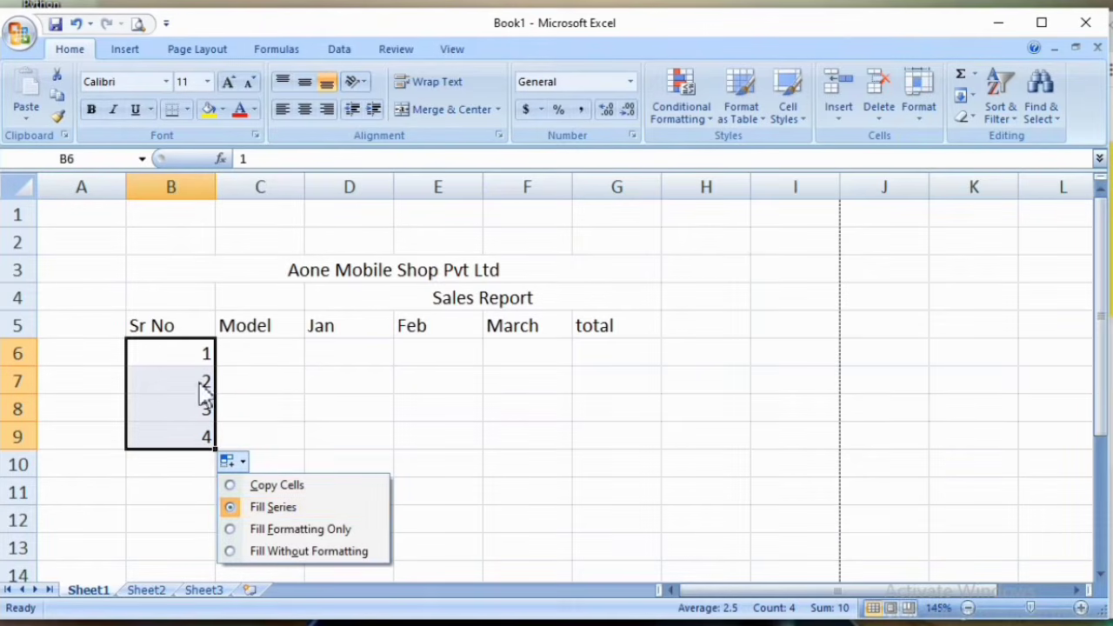
left_click(184, 358)
left_click(178, 405)
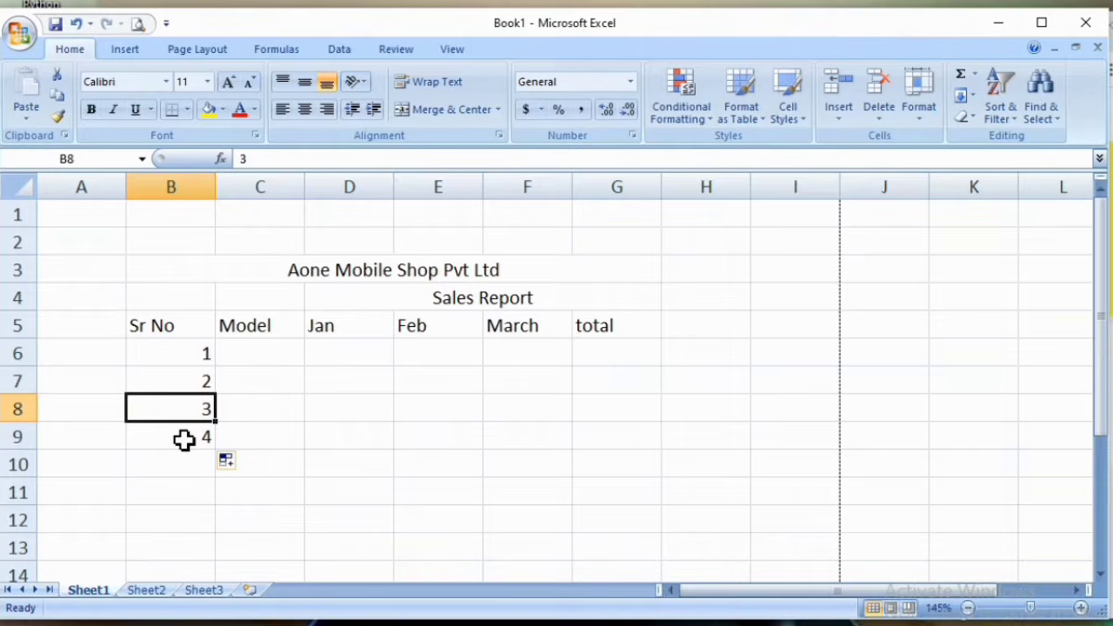
left_click(185, 439)
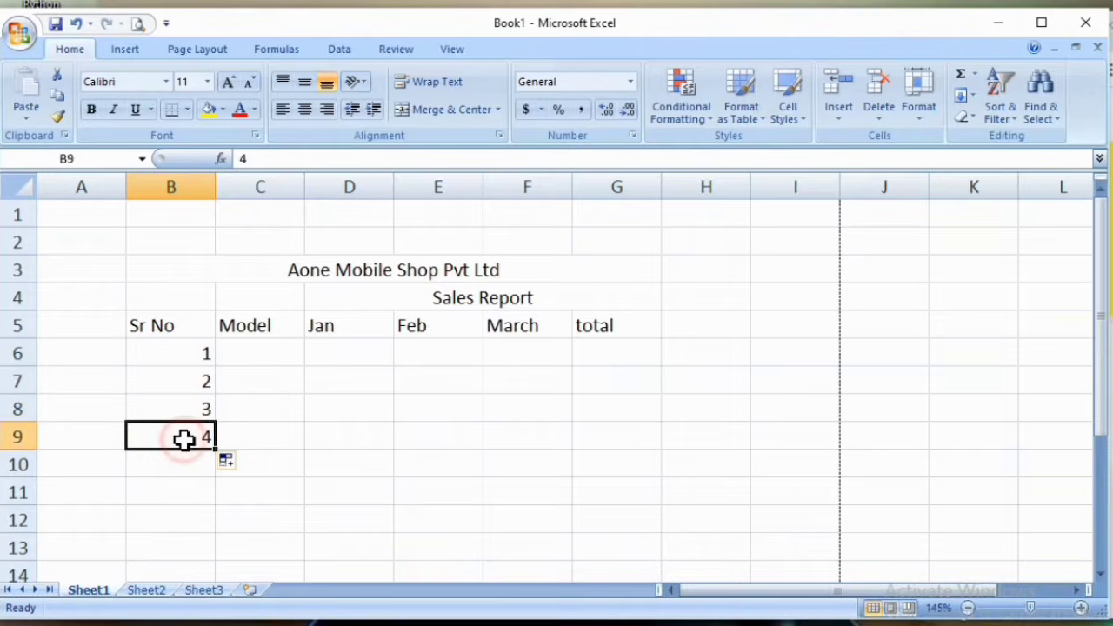
left_click(255, 352)
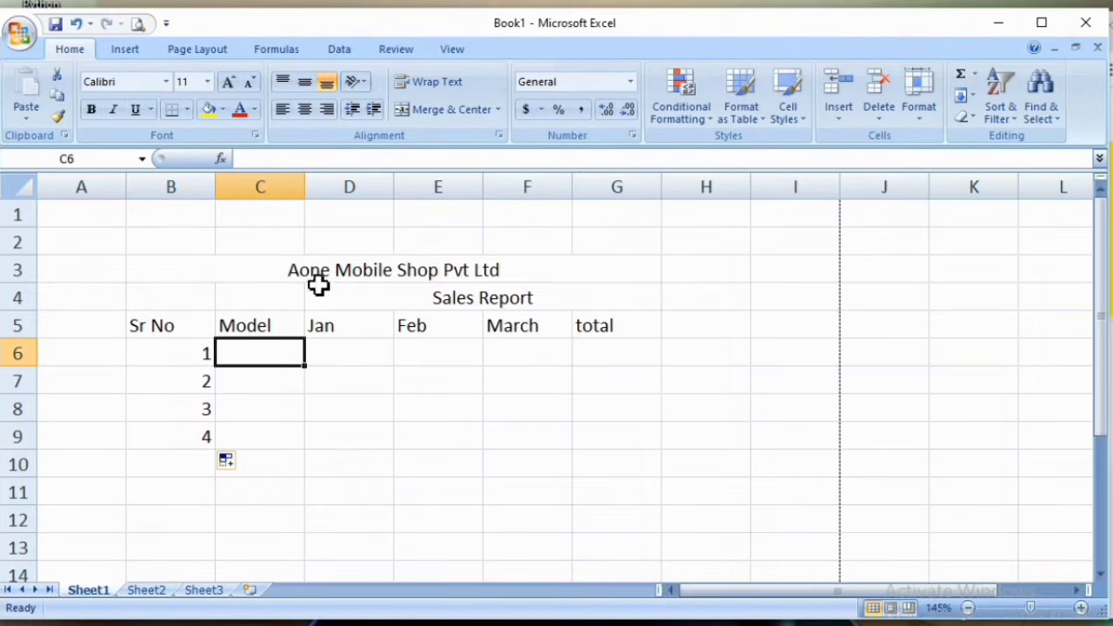
left_click_drag(171, 266, 381, 302)
left_click(287, 332)
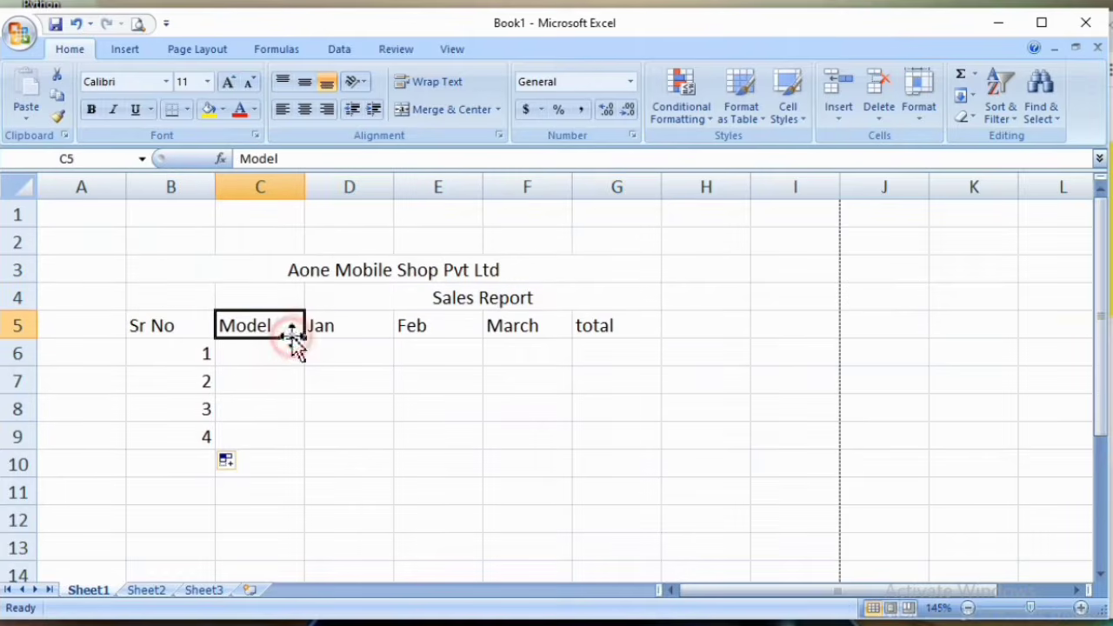
- Apply all borders to the report table range B3:G10
left_click(142, 265)
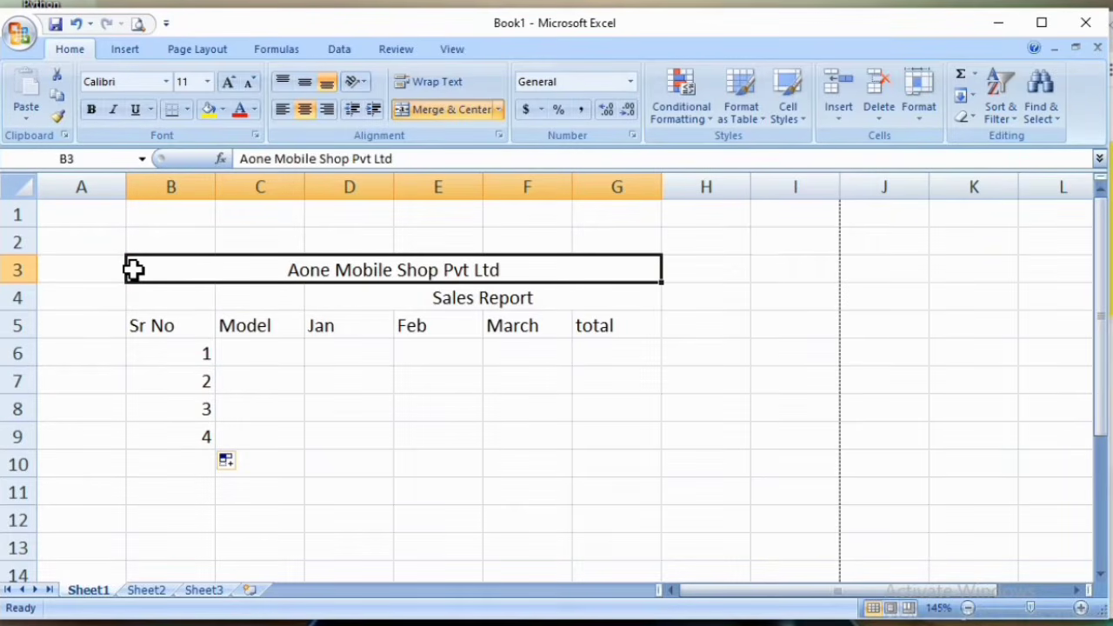
left_click_drag(133, 270, 509, 469)
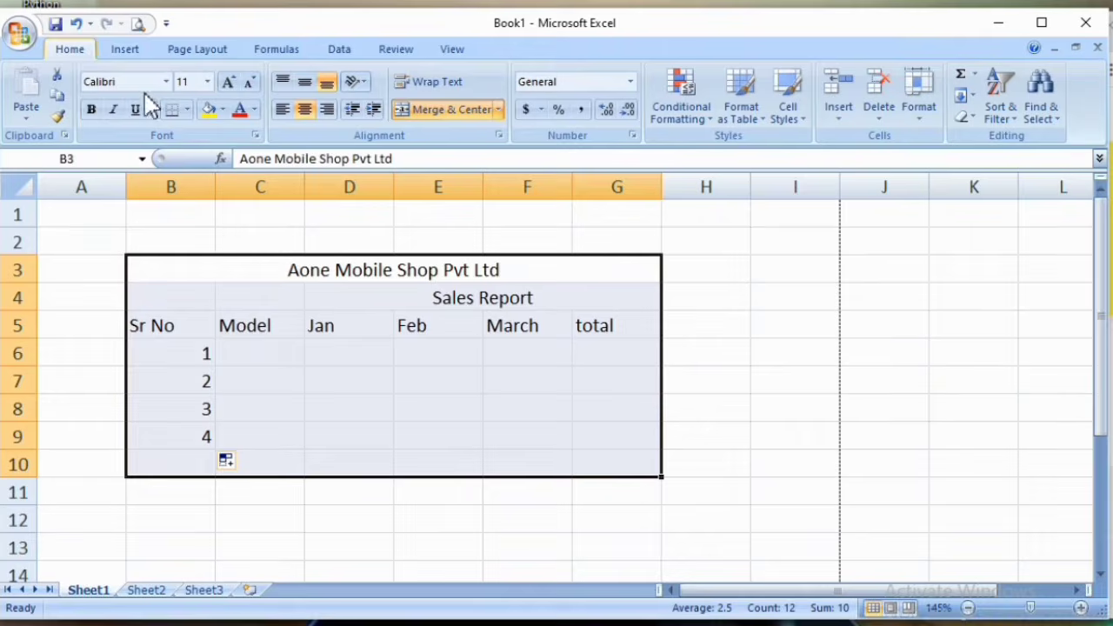
left_click(189, 108)
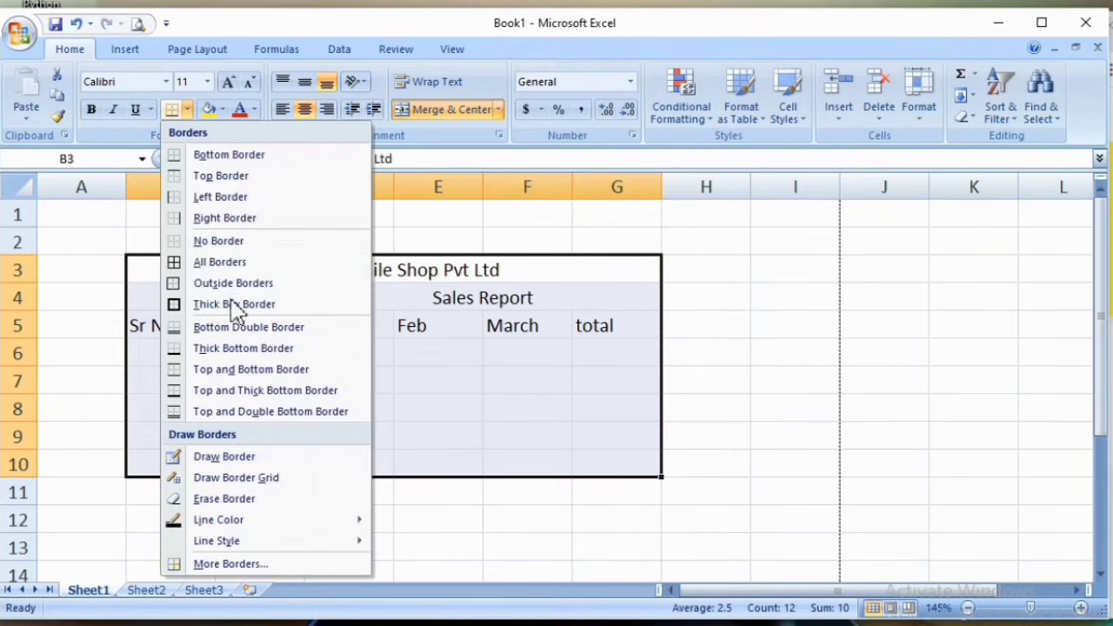
left_click(219, 262)
left_click(403, 390)
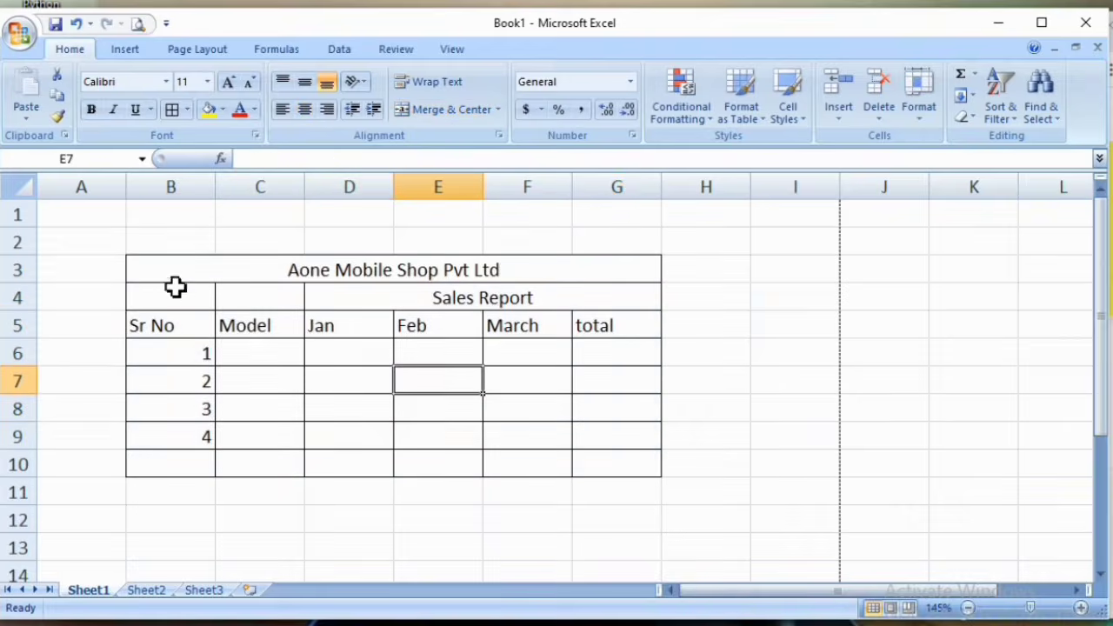
left_click_drag(162, 324, 173, 435)
left_click_drag(252, 323, 541, 445)
left_click(515, 467)
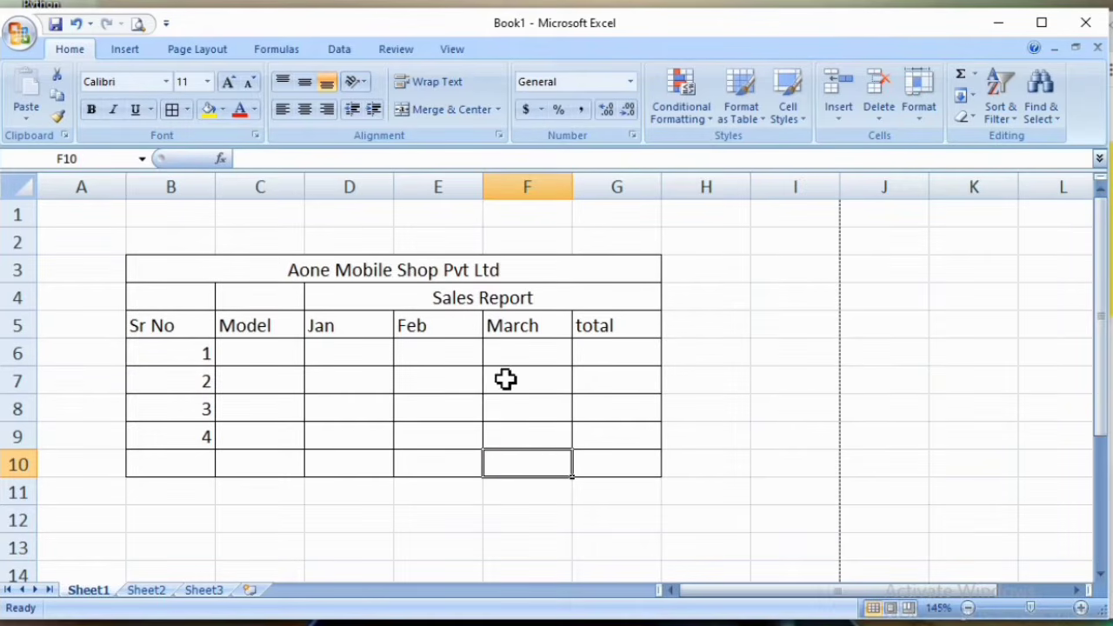
left_click(441, 298)
left_click(170, 306)
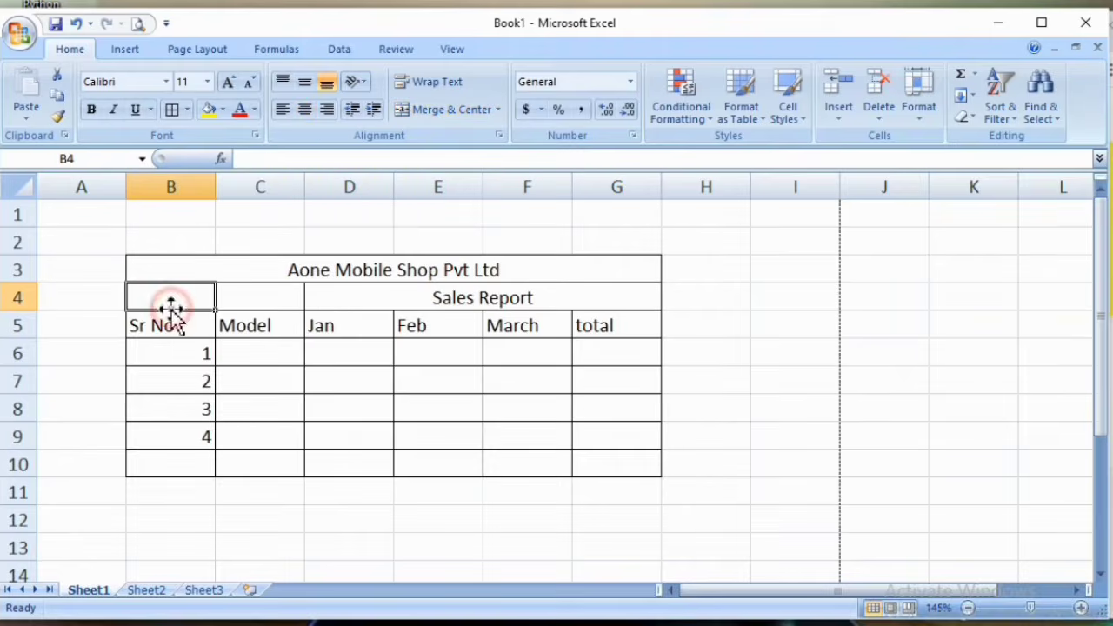
left_click(13, 296)
left_click(18, 323)
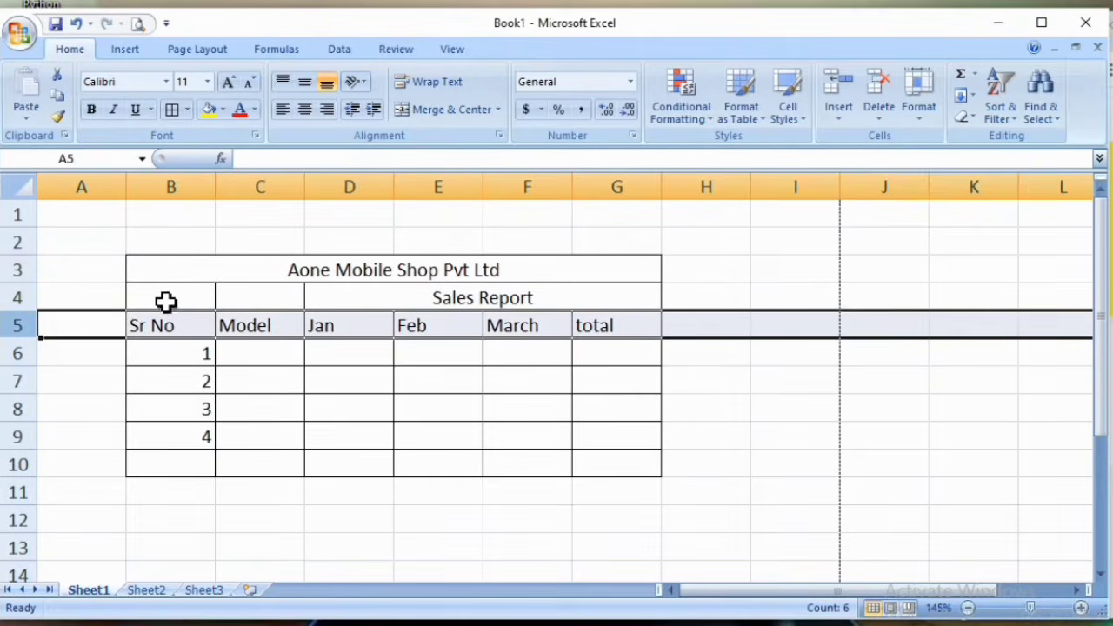
- Merge and center cells B4:B5 for the "Sr No" heading and C4:C5 for the "Model" heading
left_click_drag(165, 302, 164, 319)
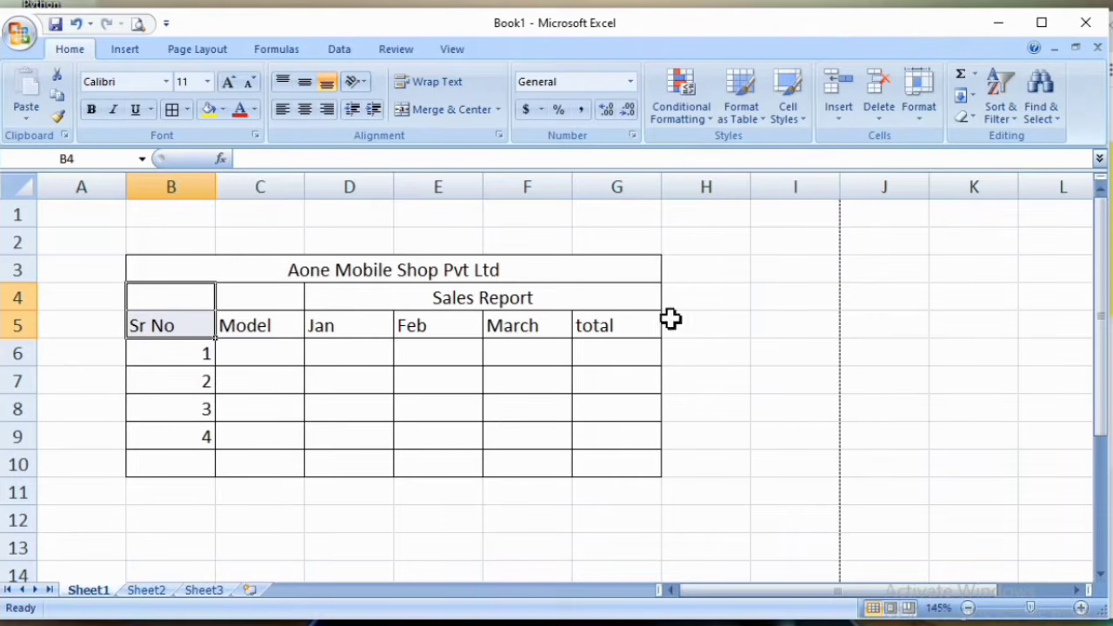
left_click(146, 322)
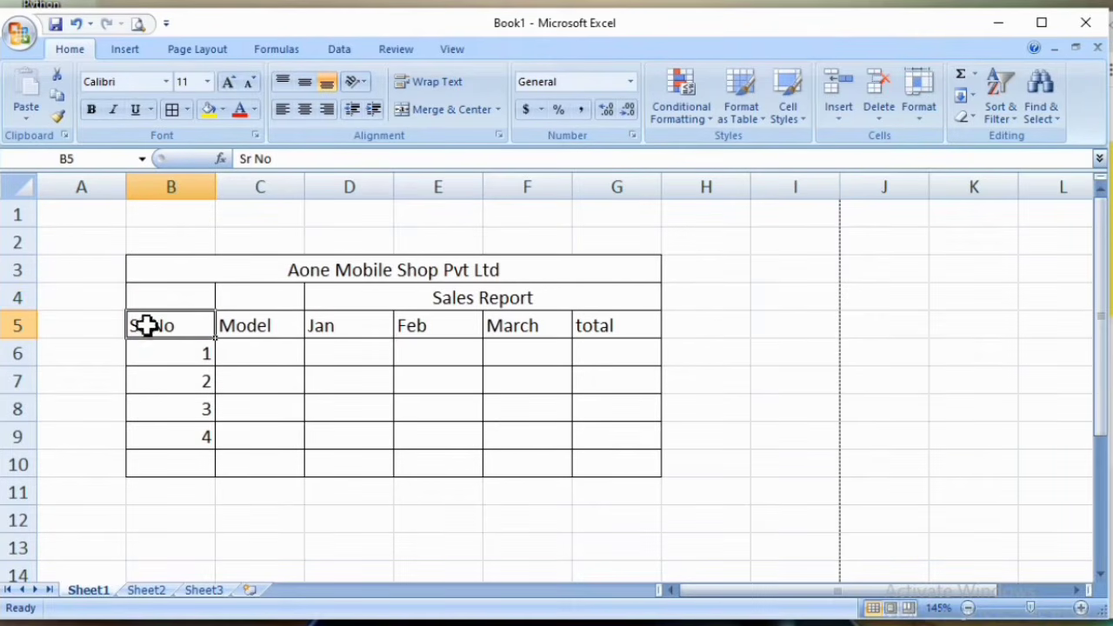
left_click_drag(174, 325, 157, 298)
left_click(429, 111)
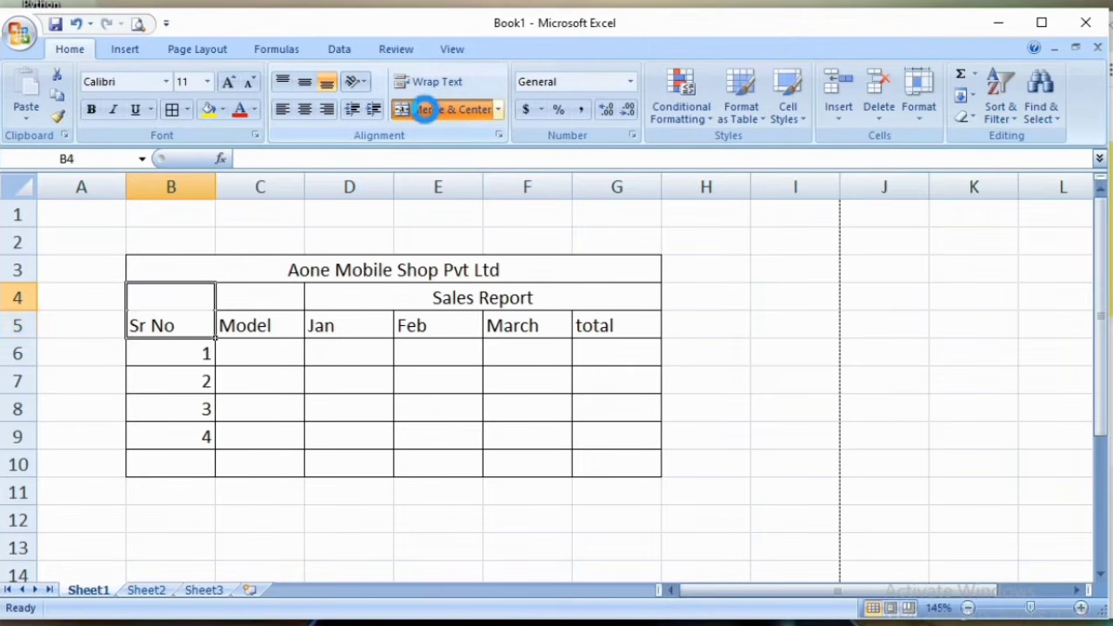
mouse_move(266, 294)
left_mouse_down()
mouse_move(262, 320)
mouse_move(251, 304)
left_mouse_up()
left_click(203, 320)
left_click(249, 319)
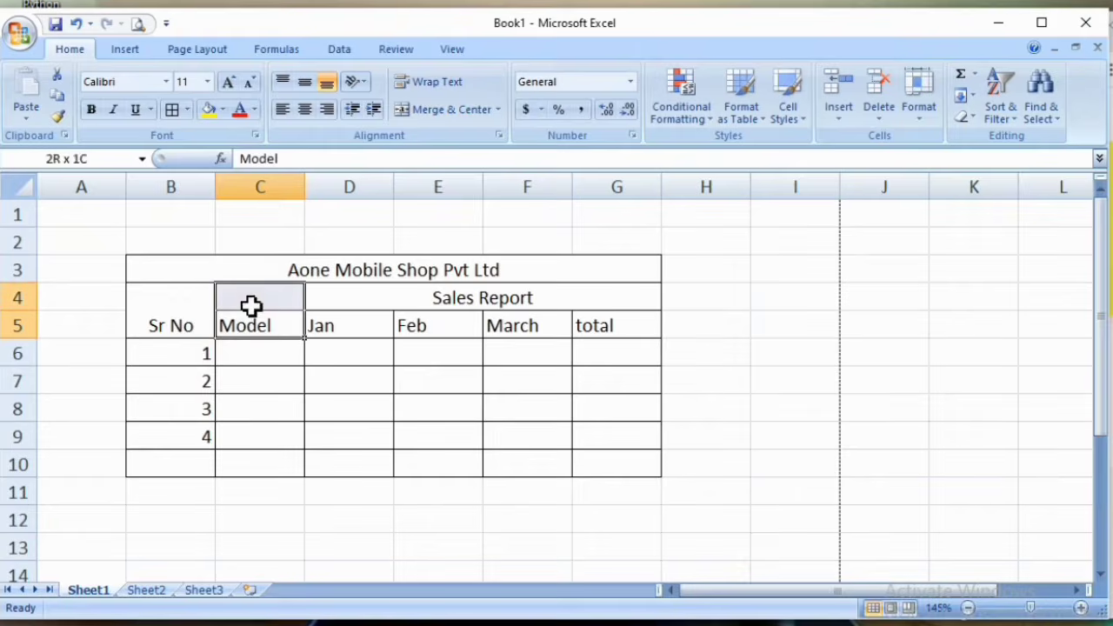
left_click(429, 109)
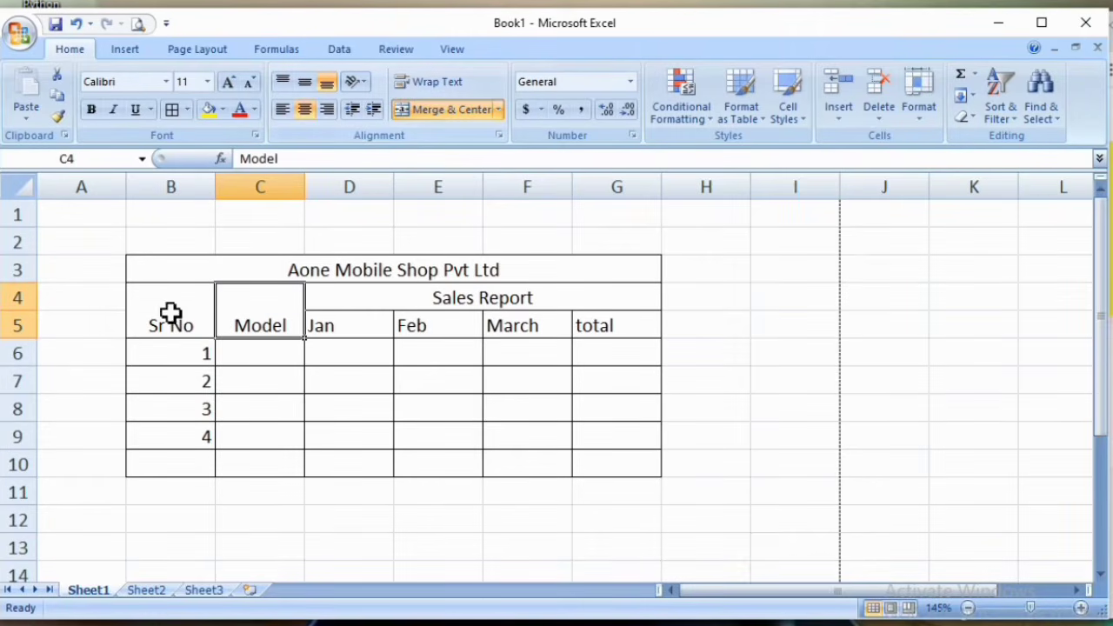
- Center the headings in B4:G5 vertically and horizontally and make them bold
left_click_drag(159, 311, 556, 308)
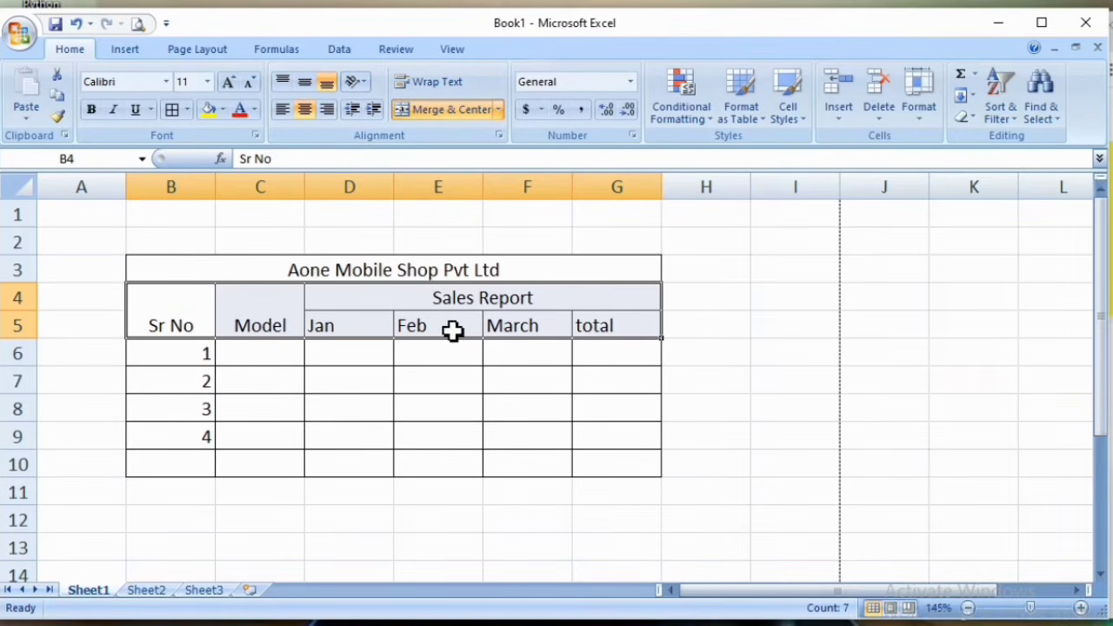
left_click(306, 85)
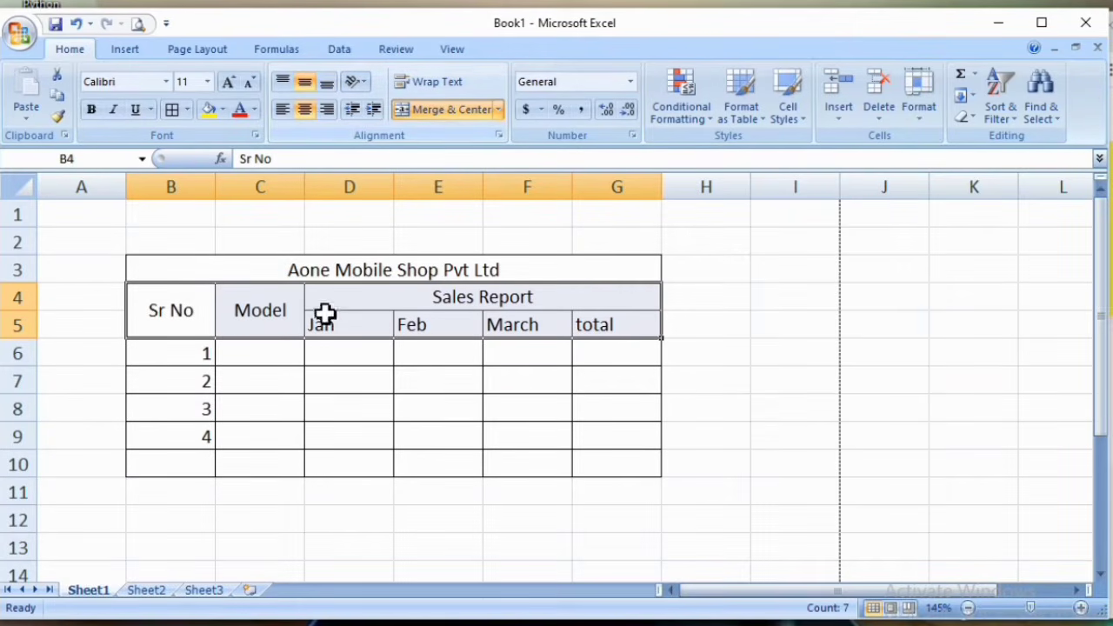
left_click(304, 85)
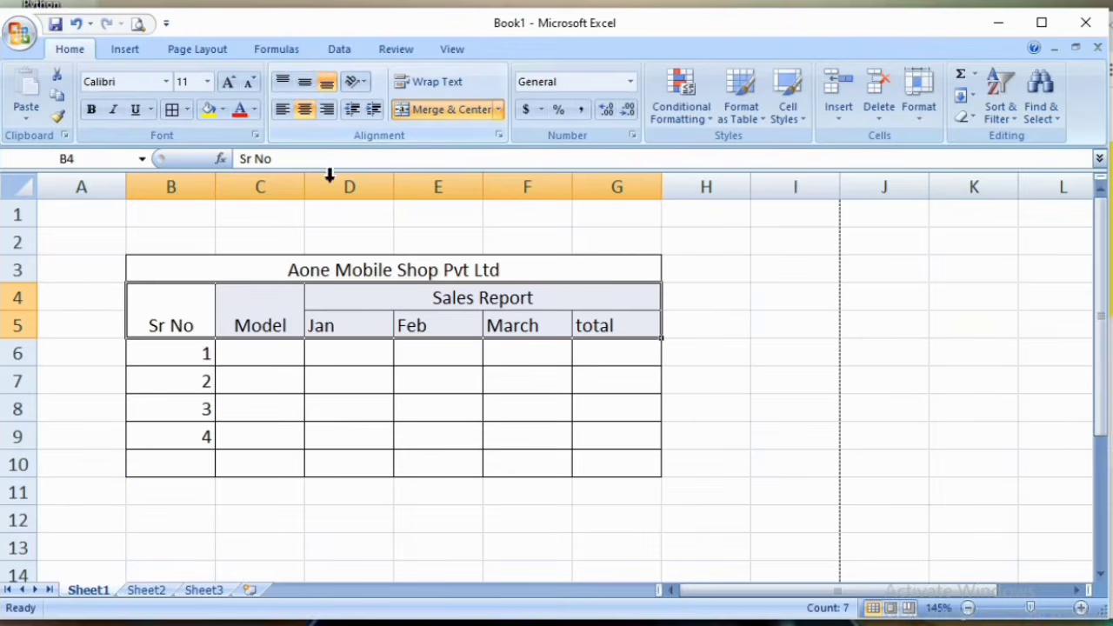
left_click(304, 84)
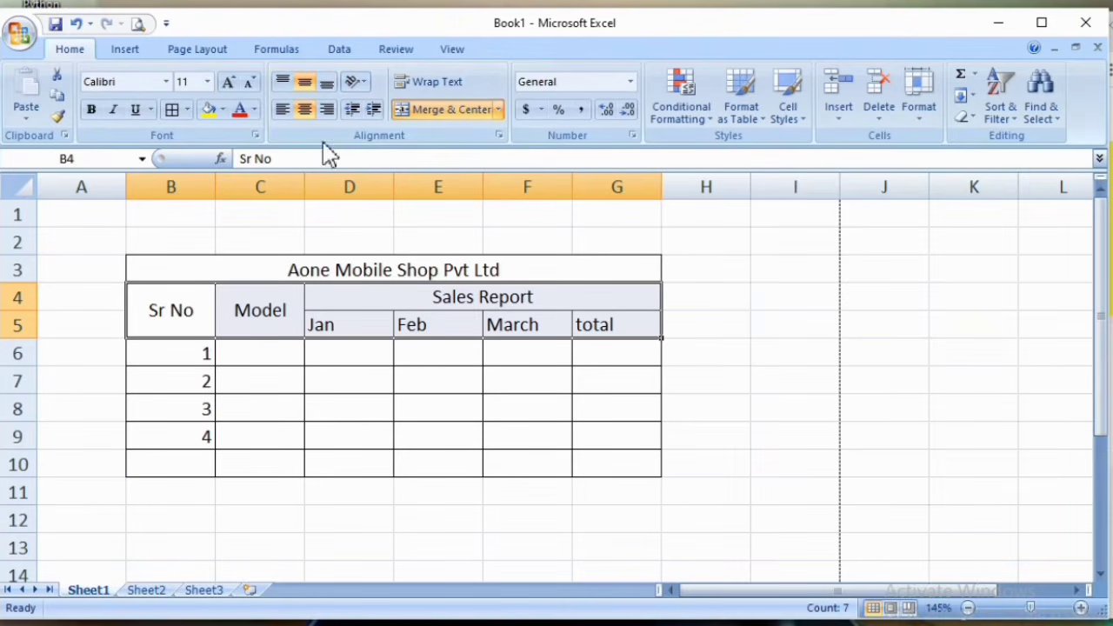
left_click(307, 112)
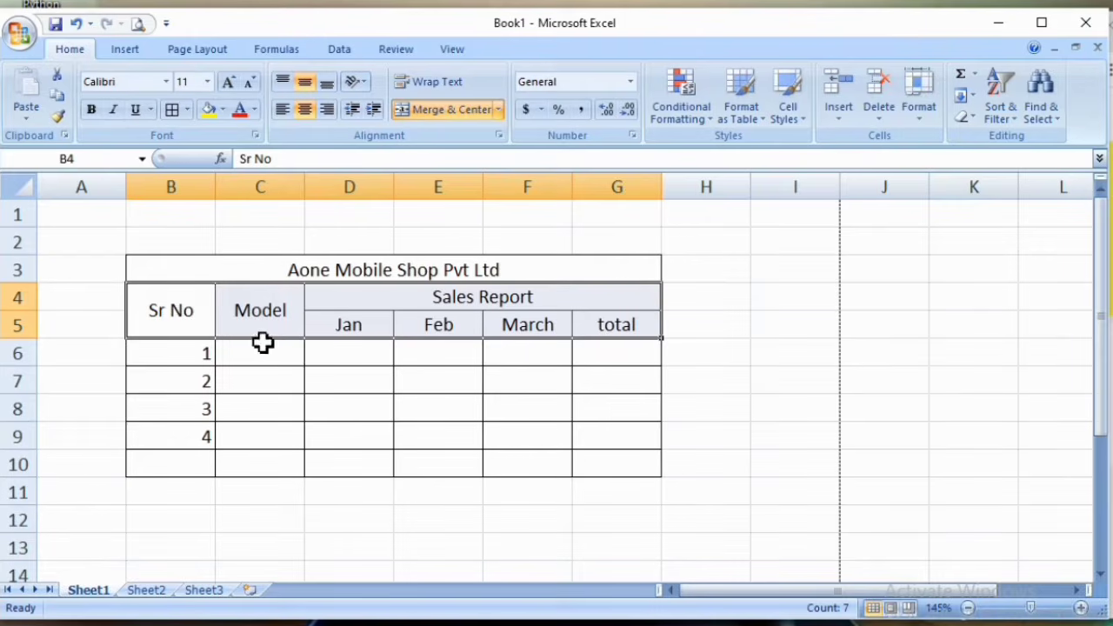
left_click(91, 109)
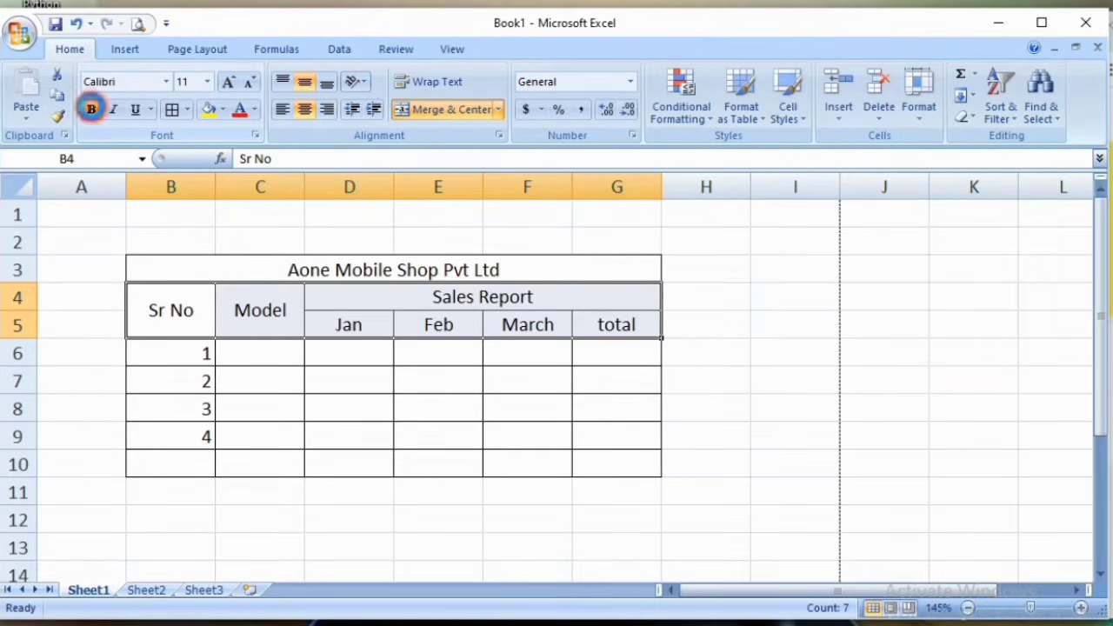
left_click(199, 382)
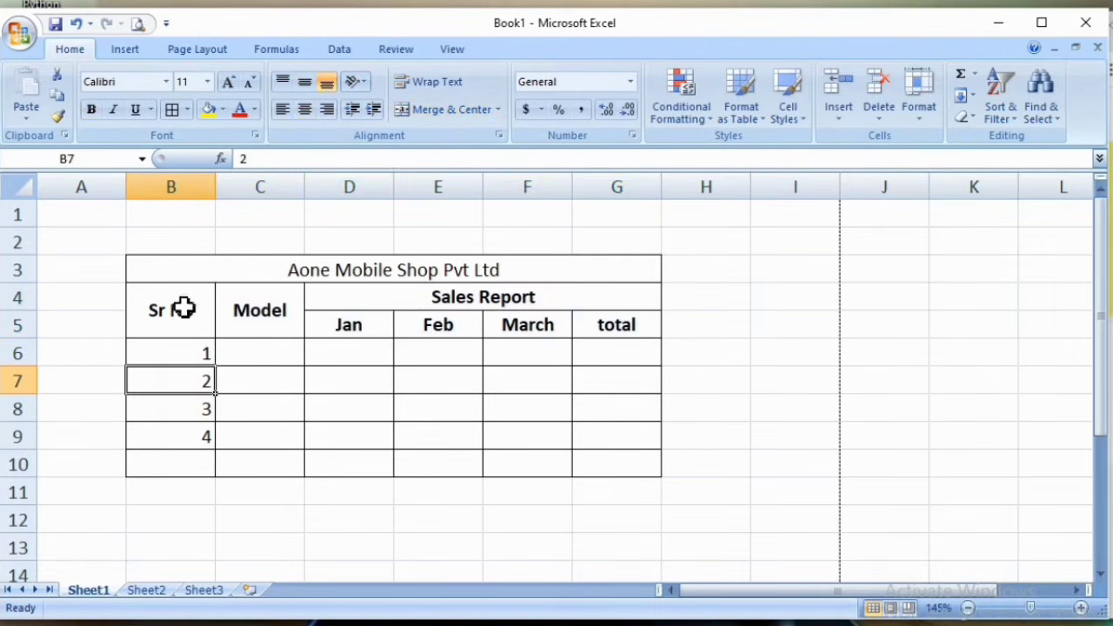
- Narrow column B to just fit the "Sr No" heading
left_click_drag(177, 280, 177, 378)
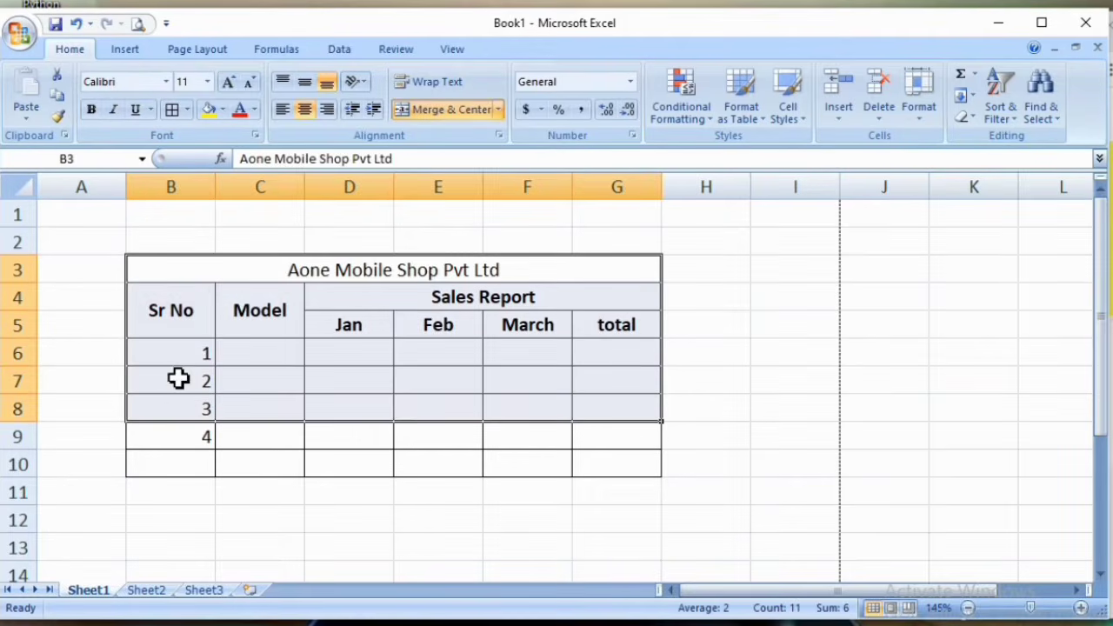
left_click(176, 377)
left_click_drag(180, 319, 165, 473)
left_click(164, 473)
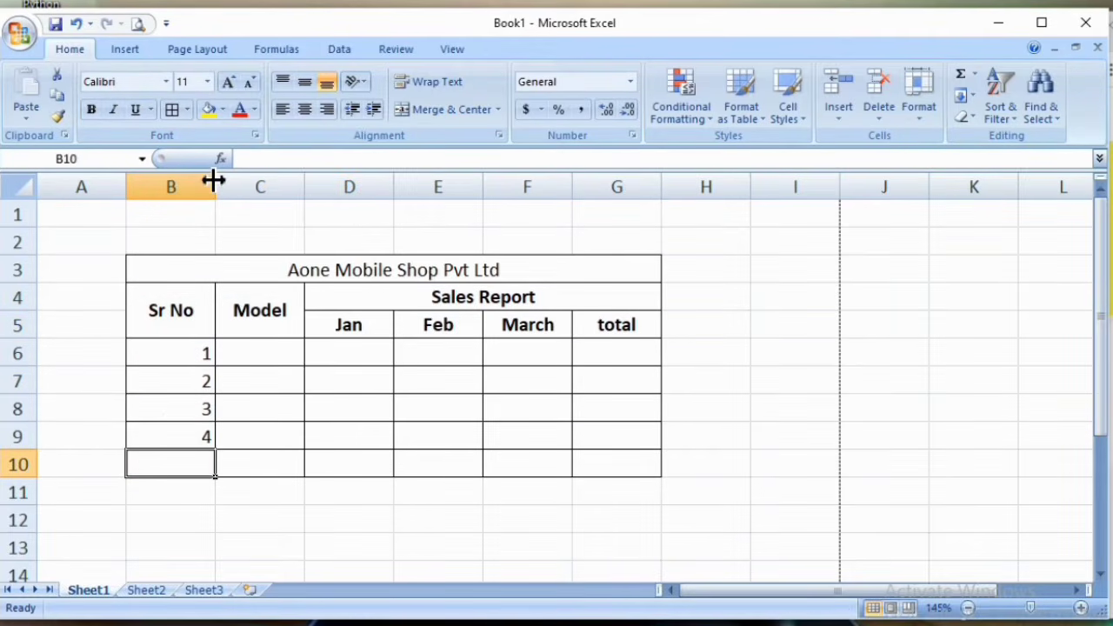
left_click_drag(215, 180, 179, 180)
left_click(231, 365)
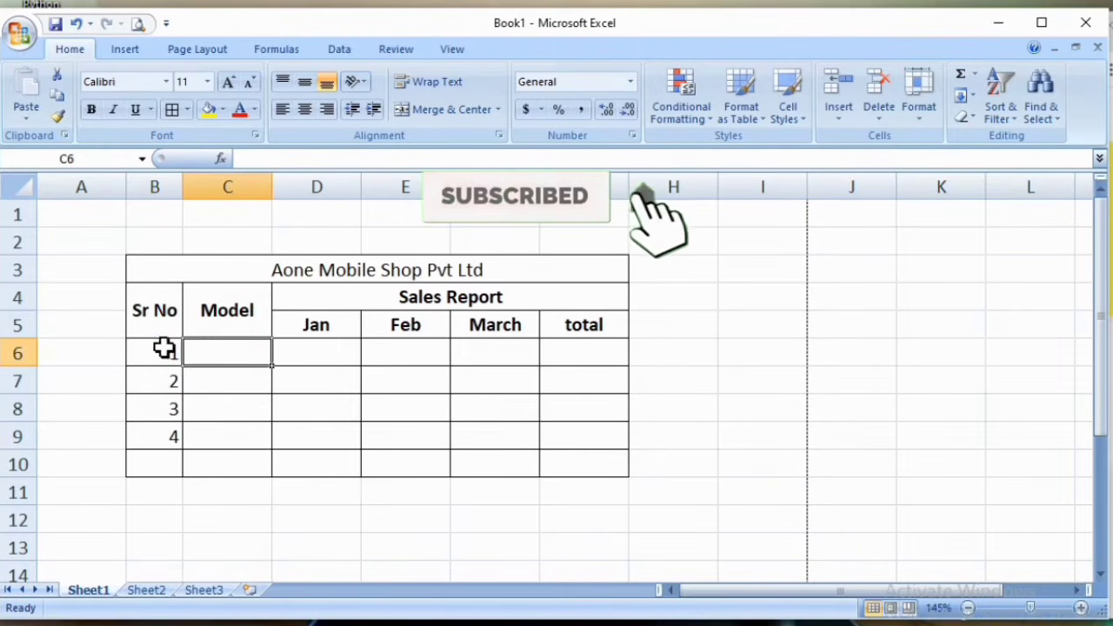
- Center the contents of column B horizontally, including the serial numbers
left_click_drag(162, 352, 154, 440)
left_click(154, 186)
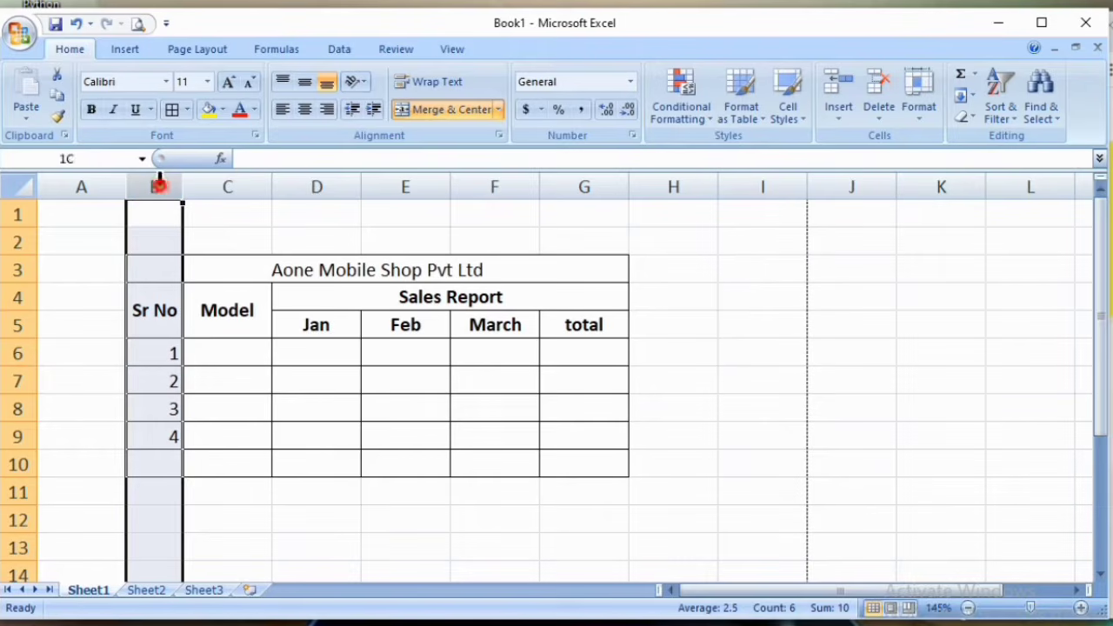
left_click(158, 184)
left_click(306, 110)
left_click_drag(154, 353, 154, 439)
left_click(231, 409)
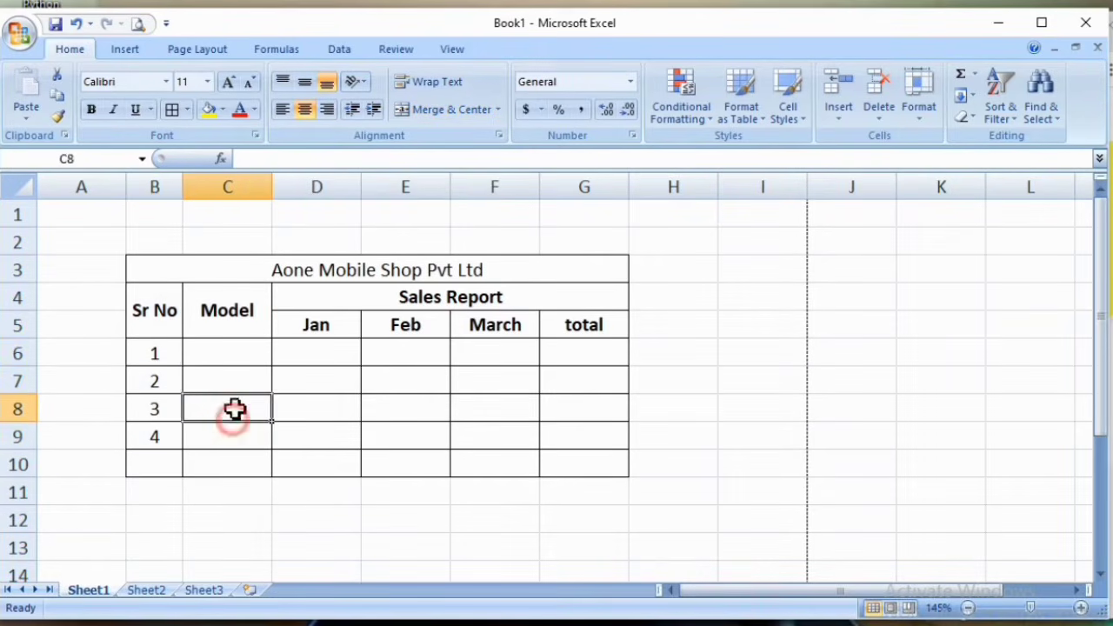
- Make the company title in merged cell B3 bold
left_click(235, 346)
left_click(265, 267)
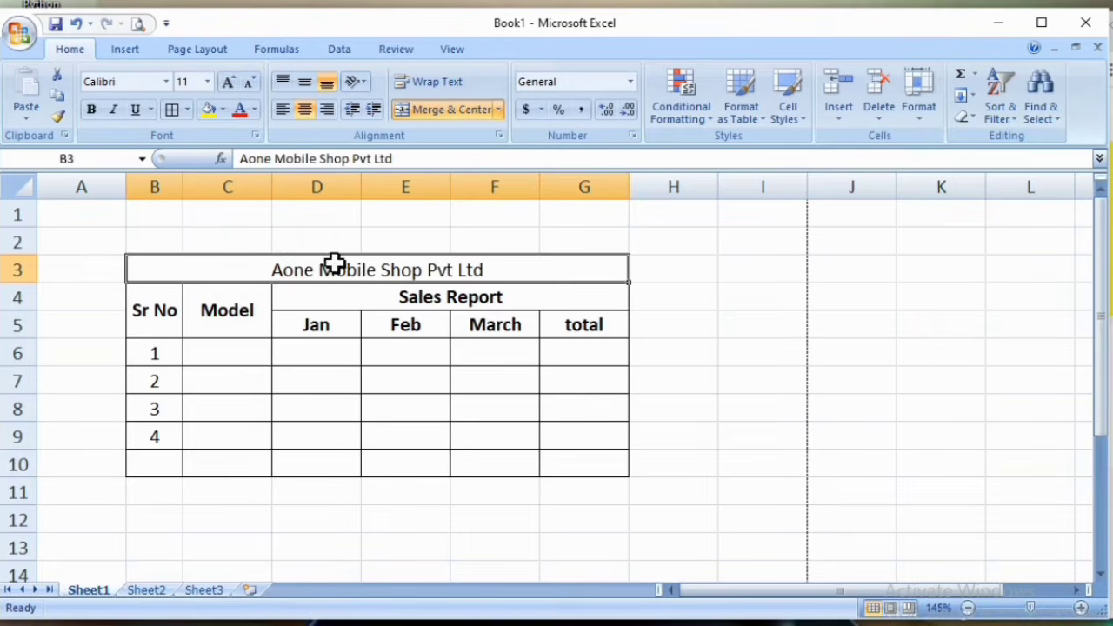
left_click(96, 113)
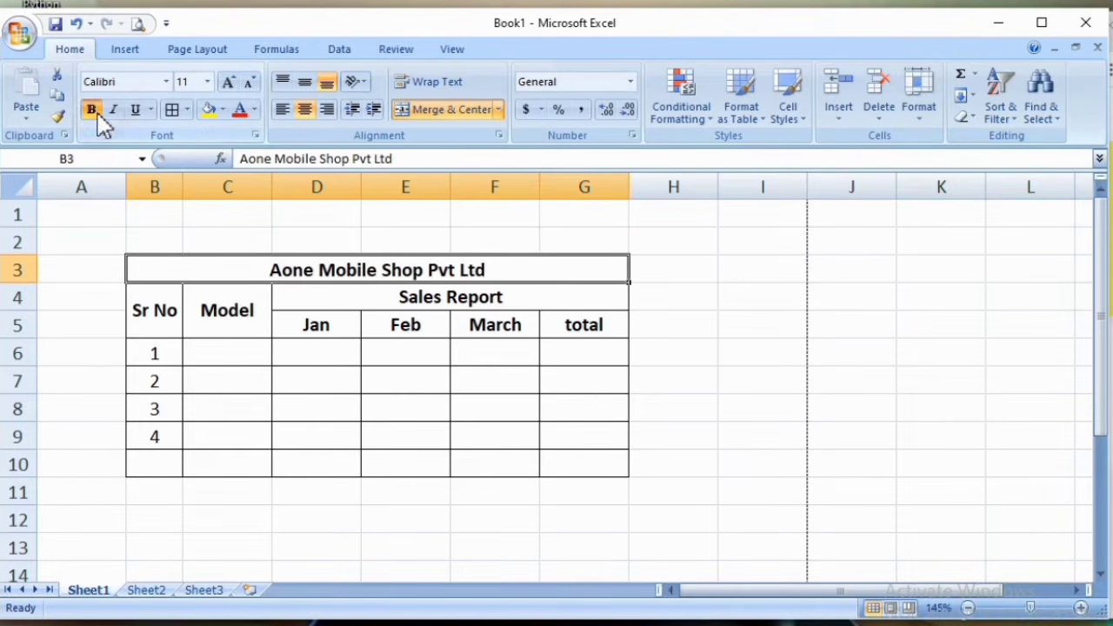
left_click(319, 374)
- Set the font size of the whole table B3:G10 to 12, keeping the Calibri font
left_click_drag(194, 269, 447, 459)
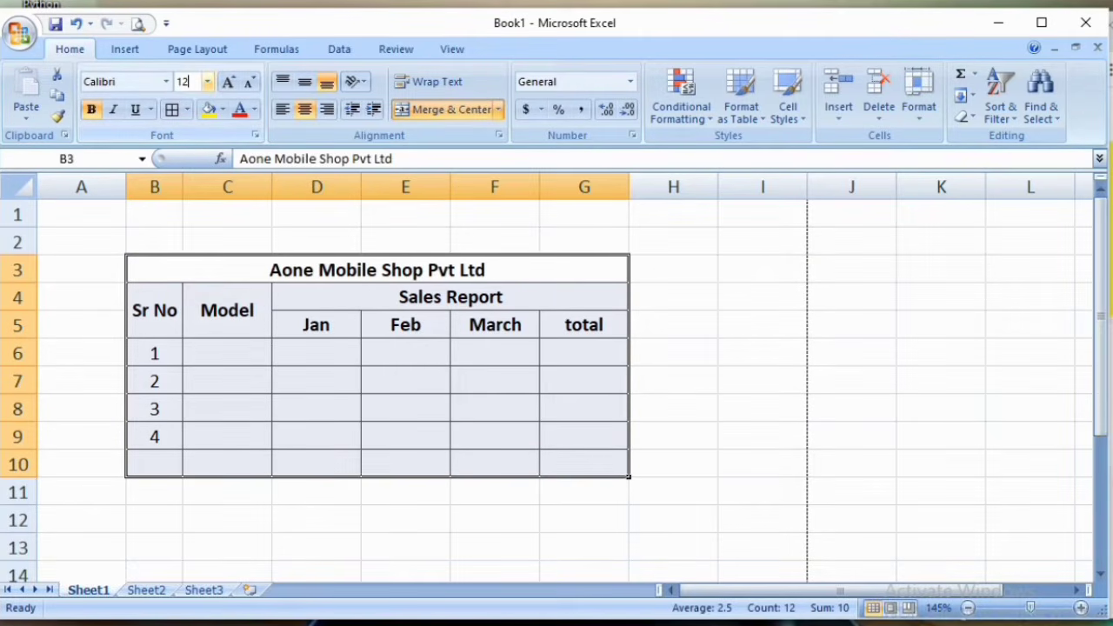
key("Return")
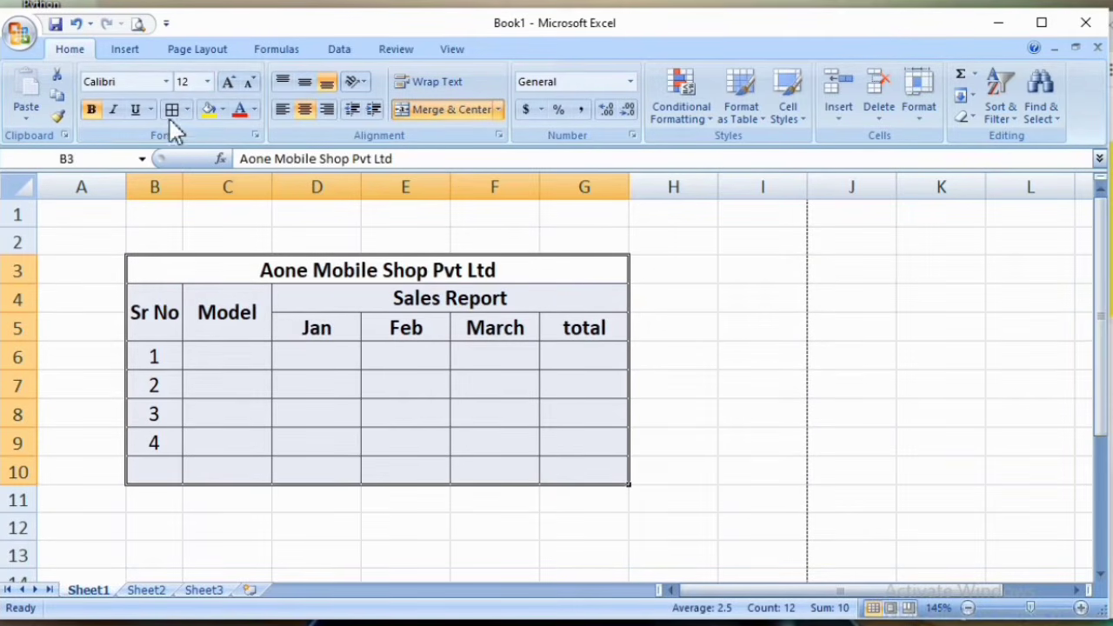
left_click(165, 82)
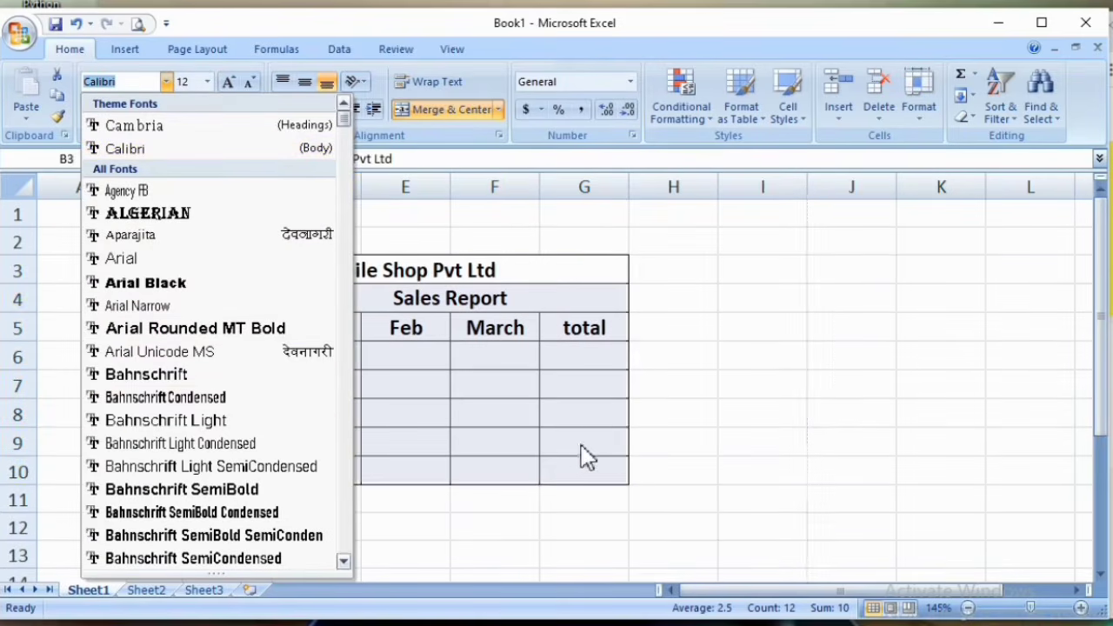
left_click(569, 399)
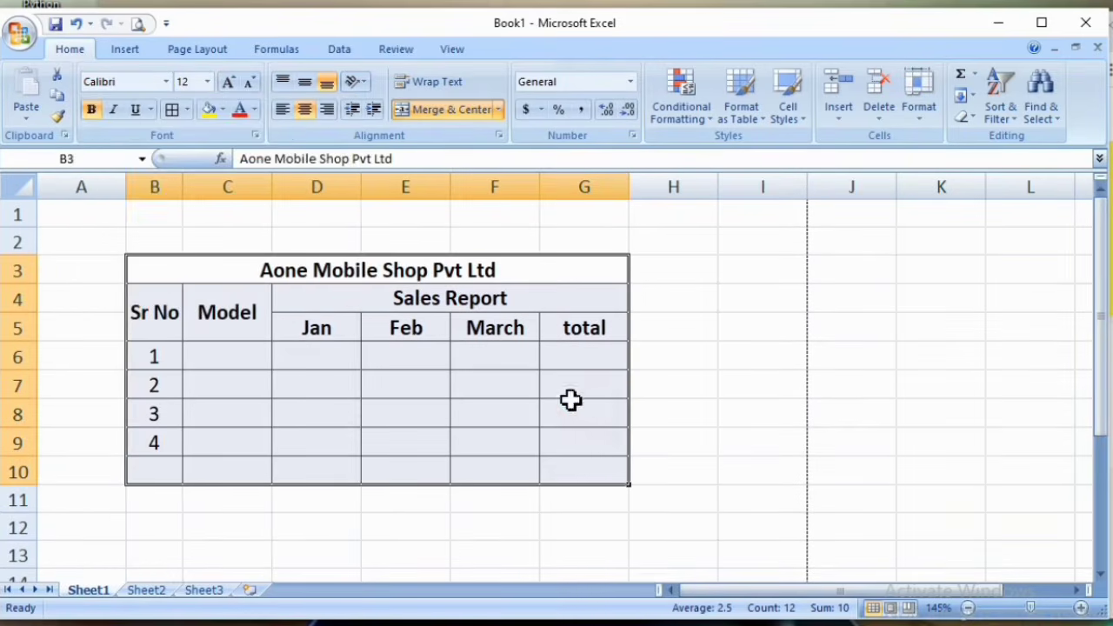
left_click(304, 386)
left_click(440, 403)
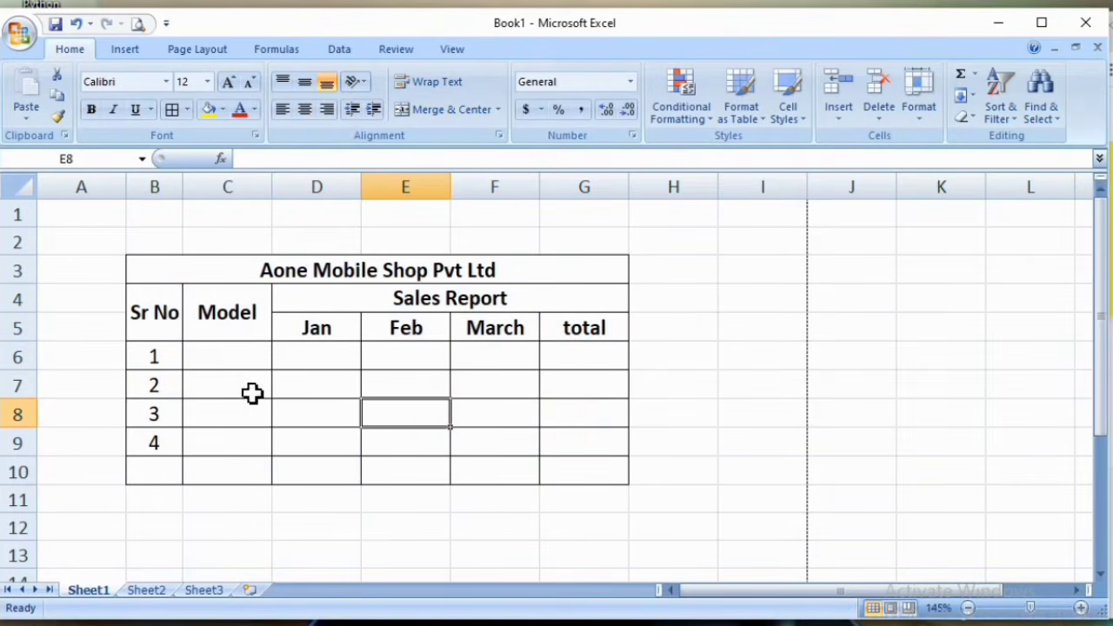
- Enter the model name "Vivo Y15" in cell C6 for serial number 1
left_click(234, 358)
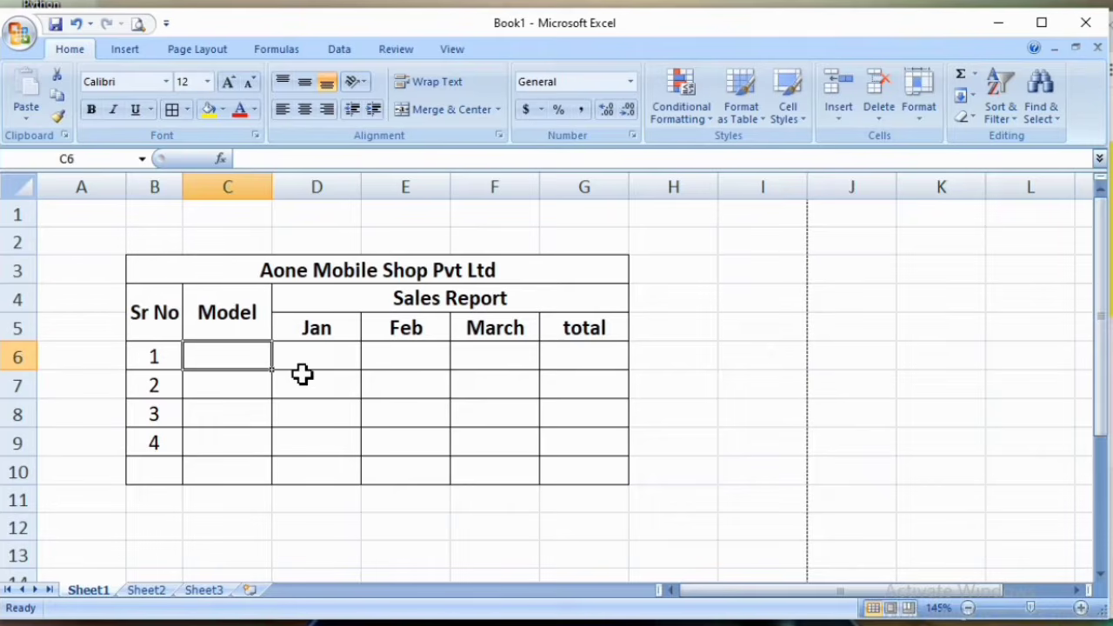
type("Vivo ")
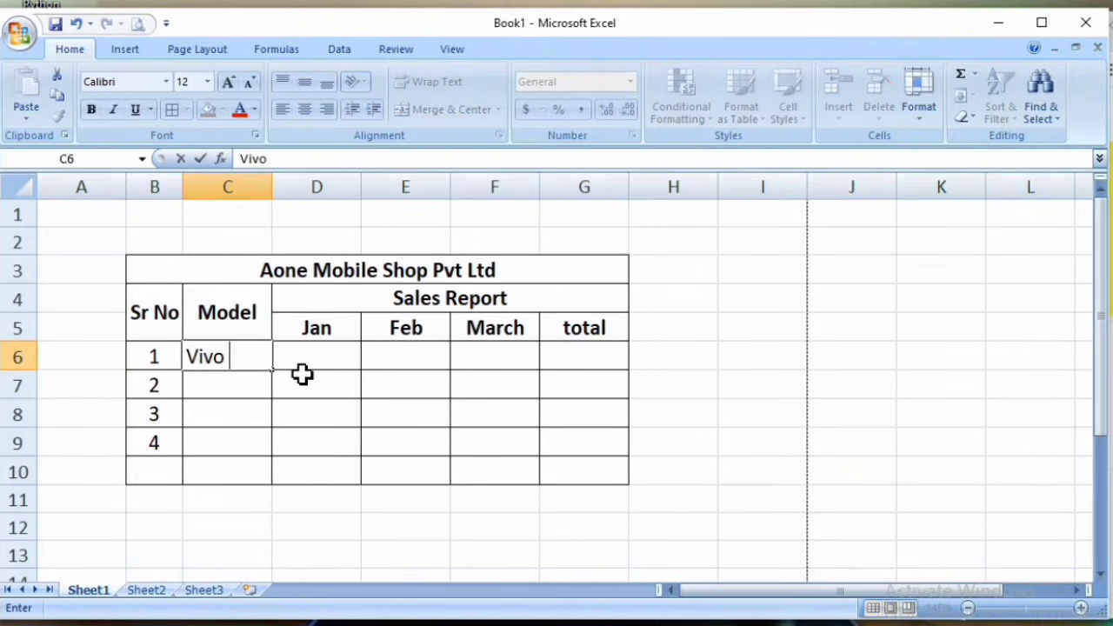
type("Y15")
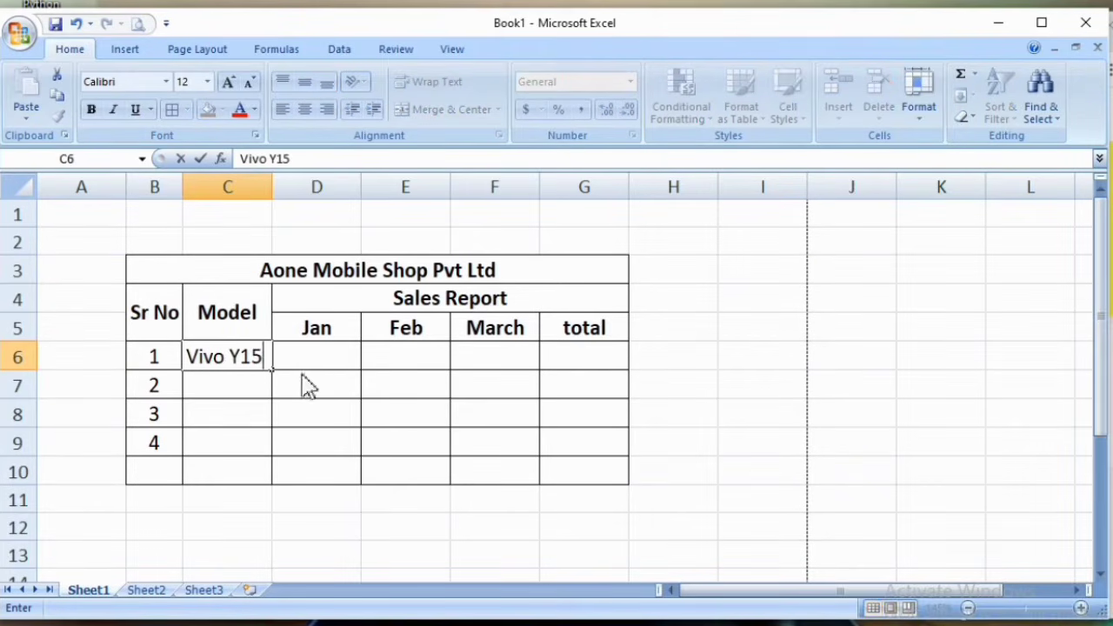
key("Tab")
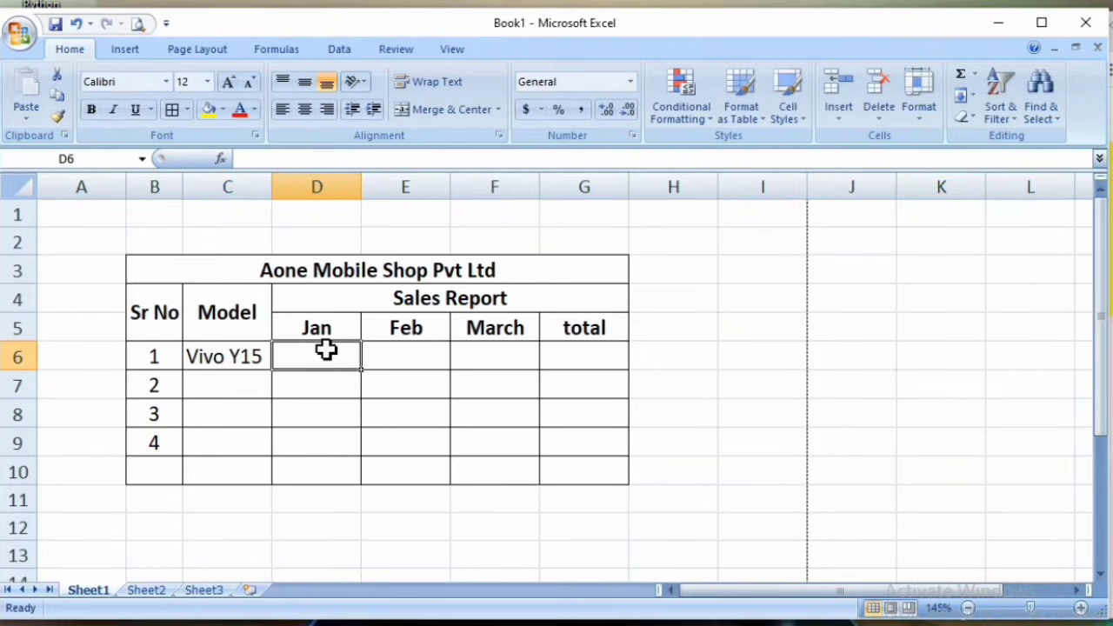
- Enter the Vivo Y15 sales in row 6: 45000 for Jan, 35622 for Feb and 20000 for March
type("45000")
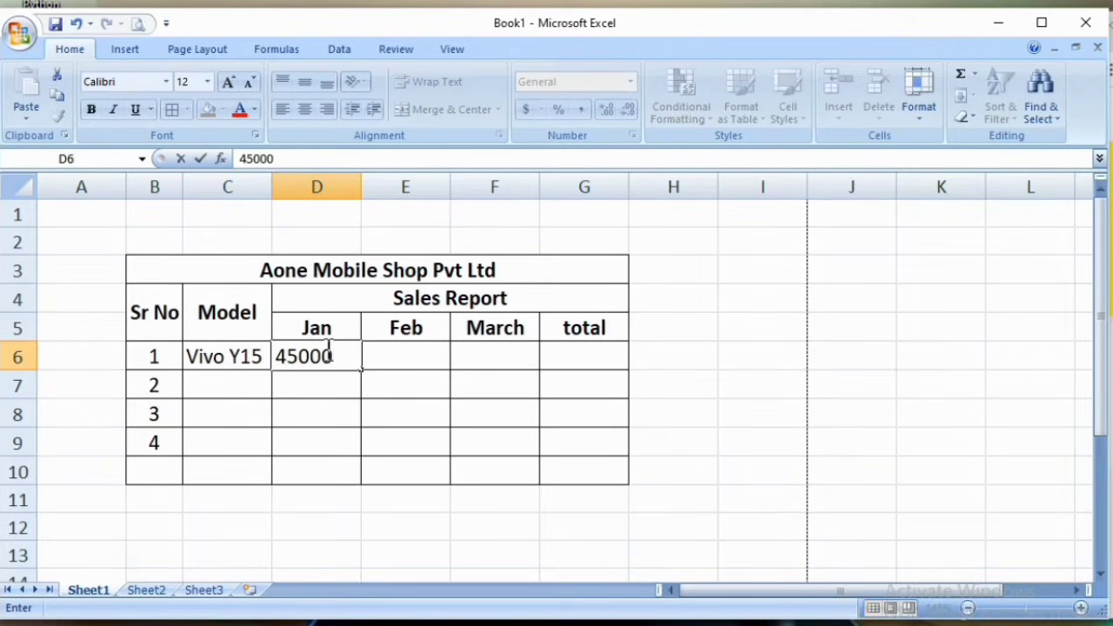
key("Return")
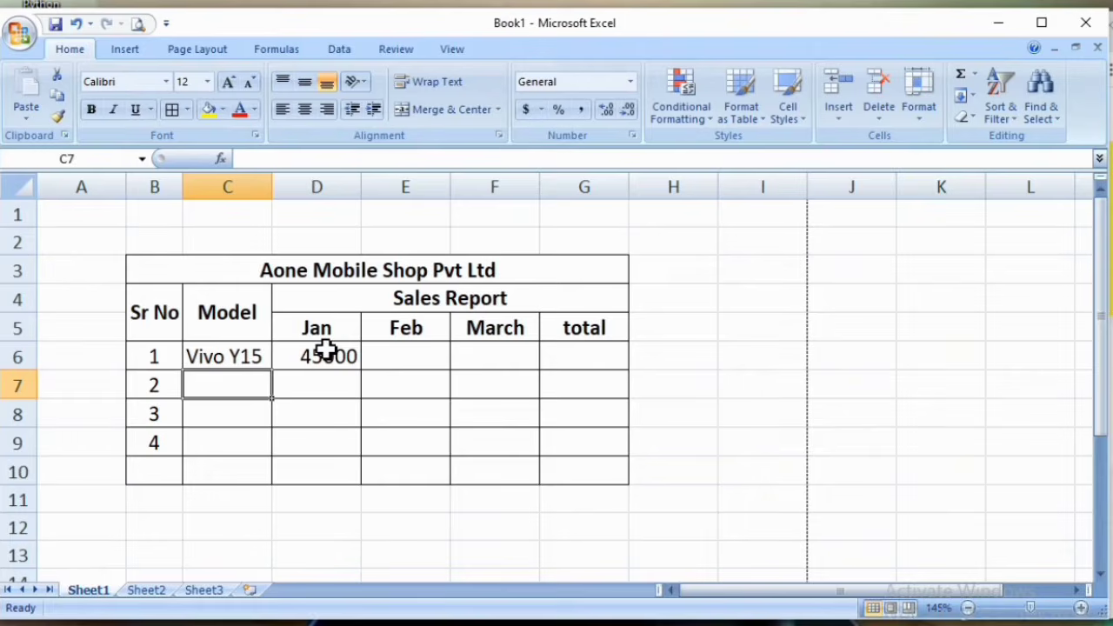
left_click(323, 356)
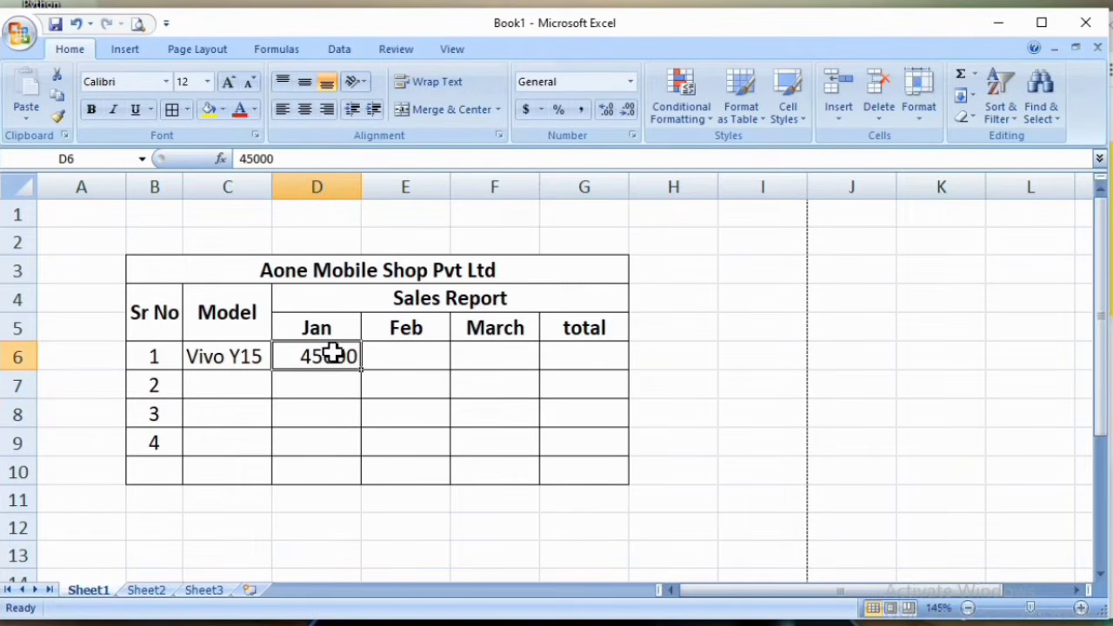
key("Tab")
type("3")
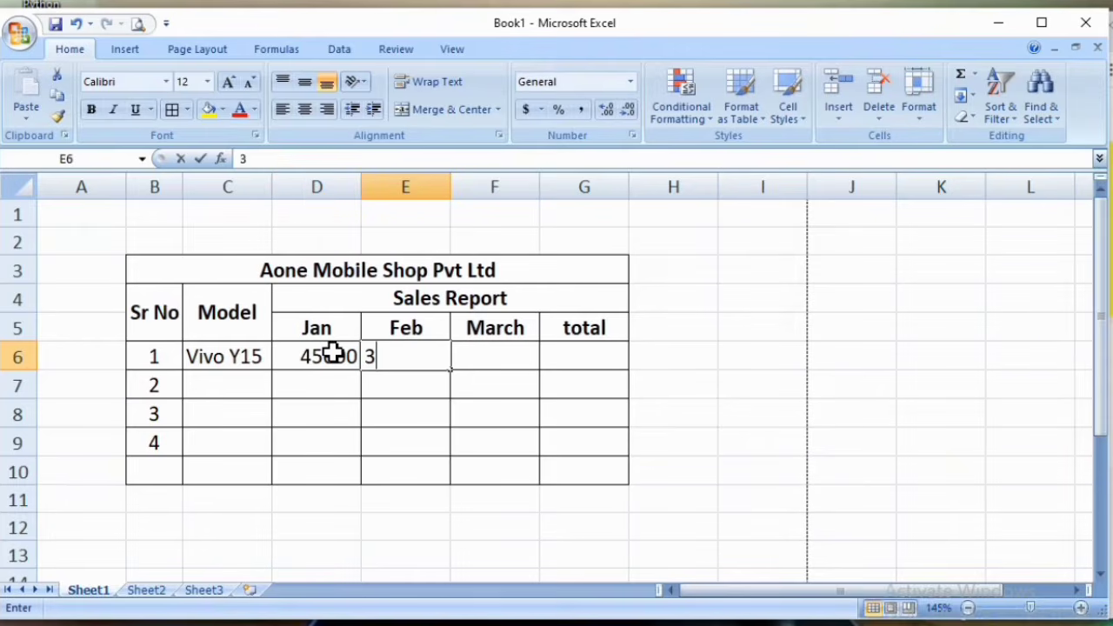
type("5622")
key("Return")
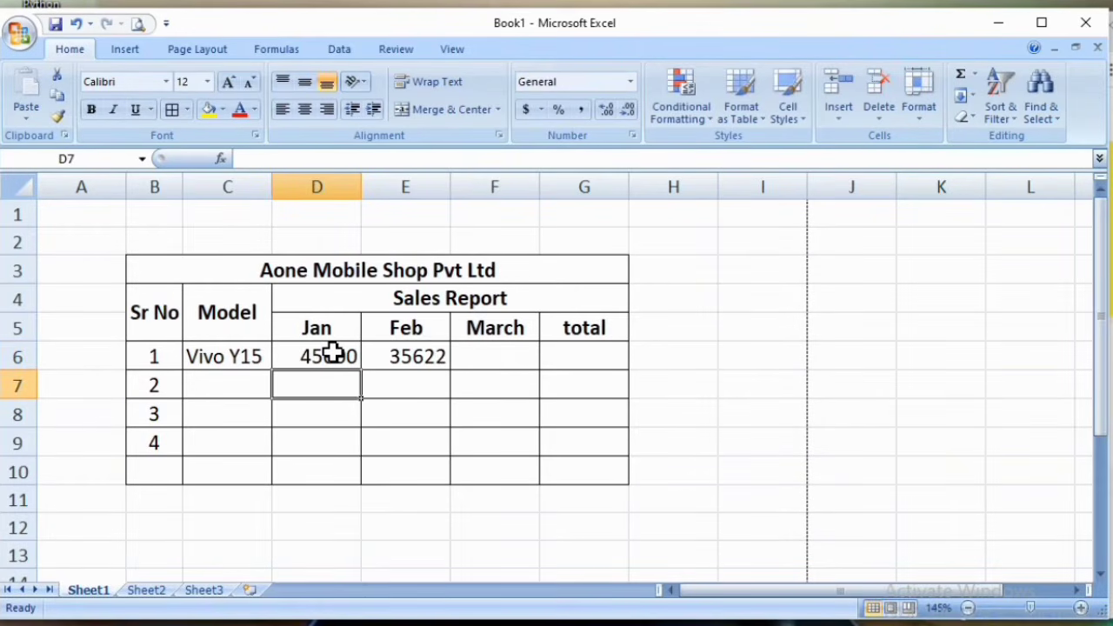
key("Up")
key("Right")
key("Right")
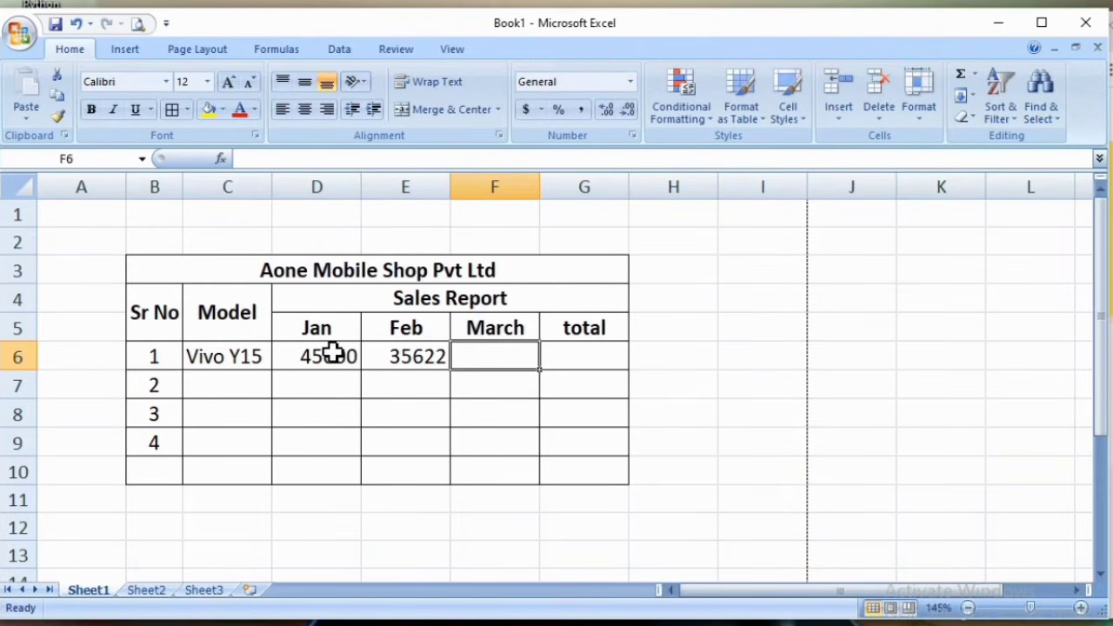
type("20000")
key("Return")
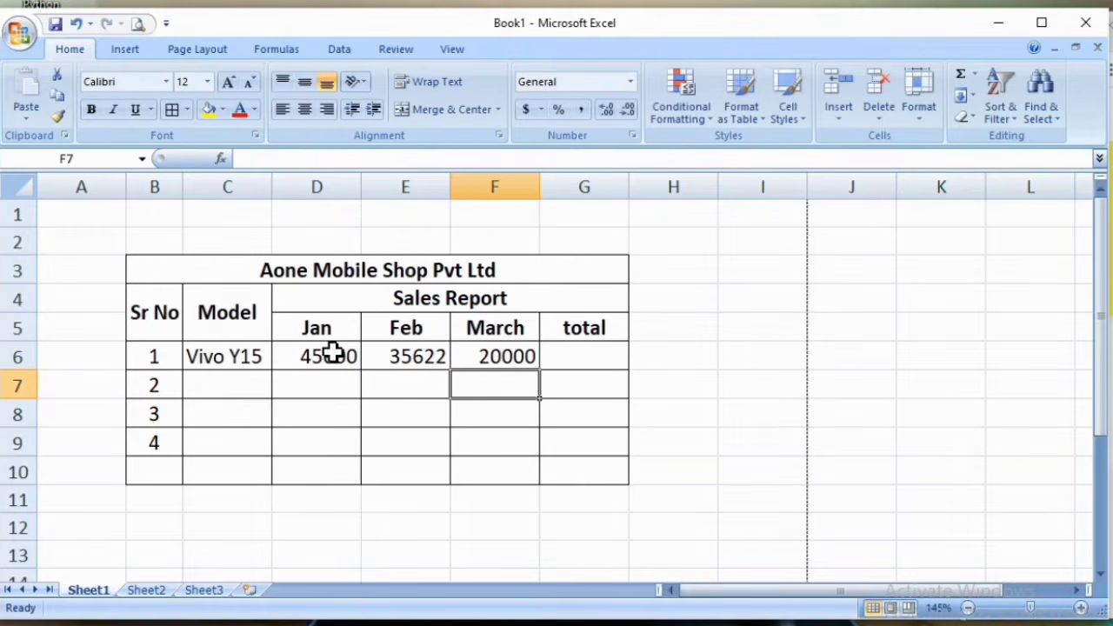
left_click(298, 356)
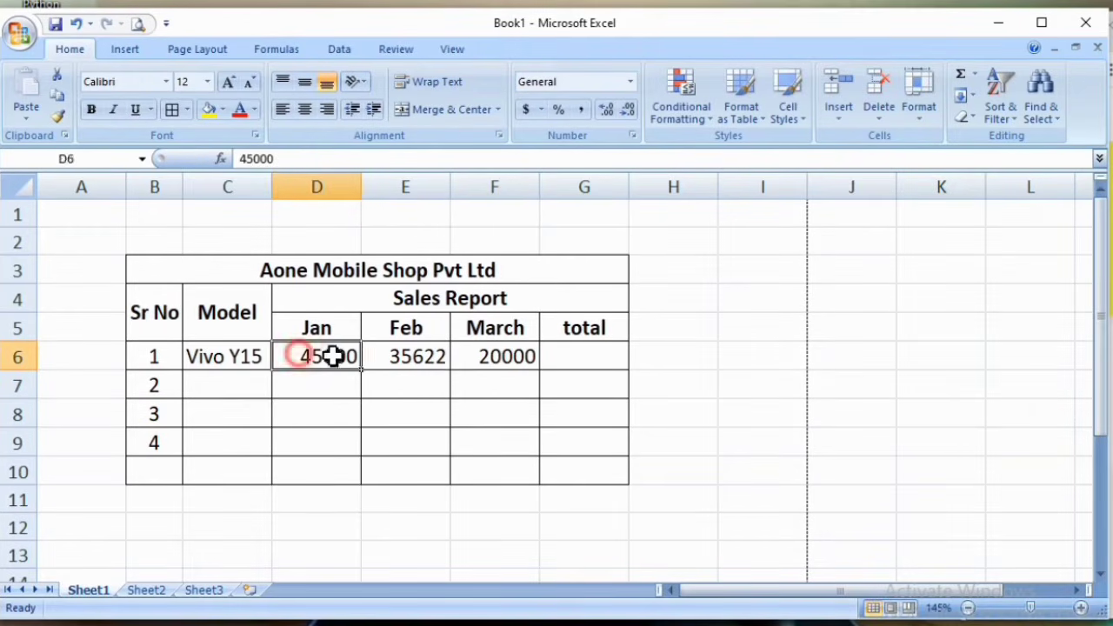
left_click_drag(333, 357, 466, 357)
left_click(323, 356)
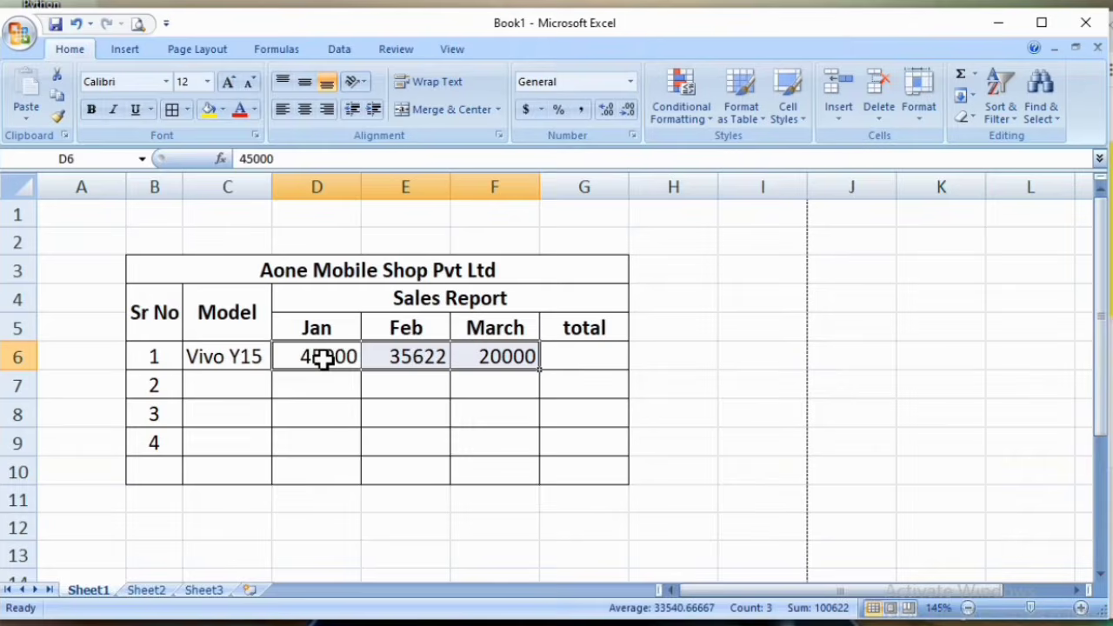
left_click(427, 360)
left_click(510, 356)
left_click(592, 357)
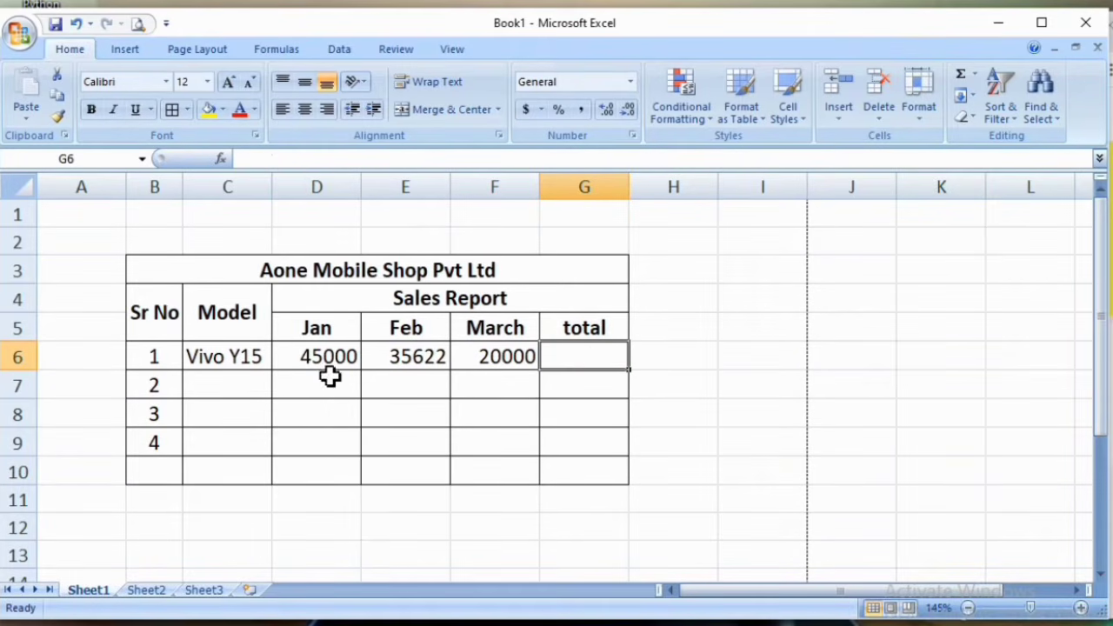
left_click(223, 355)
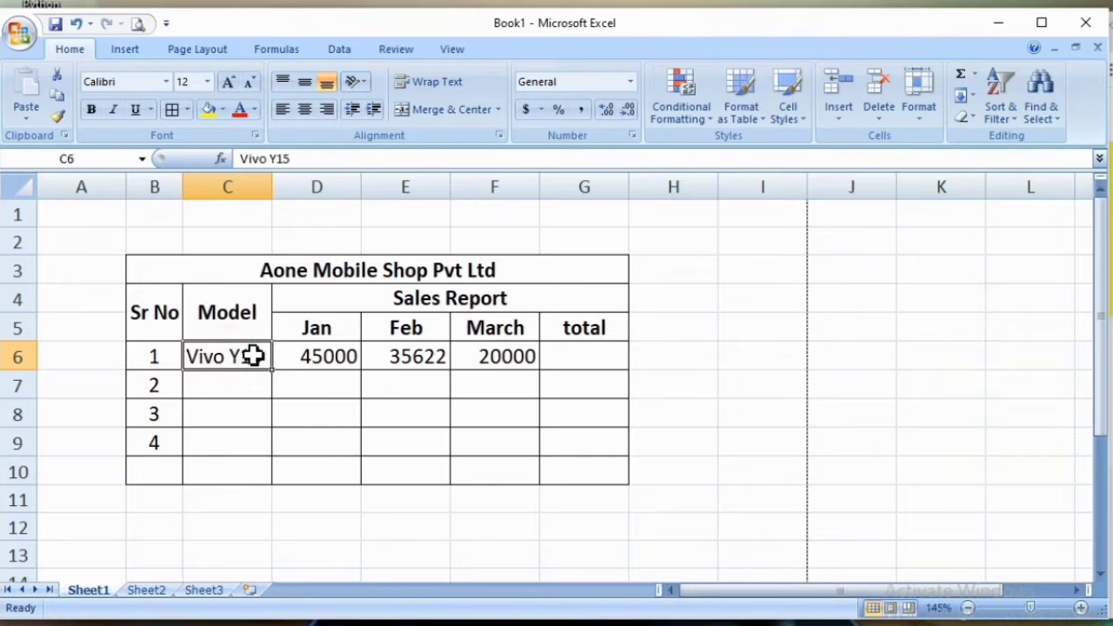
- Enter a SUM formula over D6:F6 in cell G6 to total the Vivo Y15 sales
left_click(592, 355)
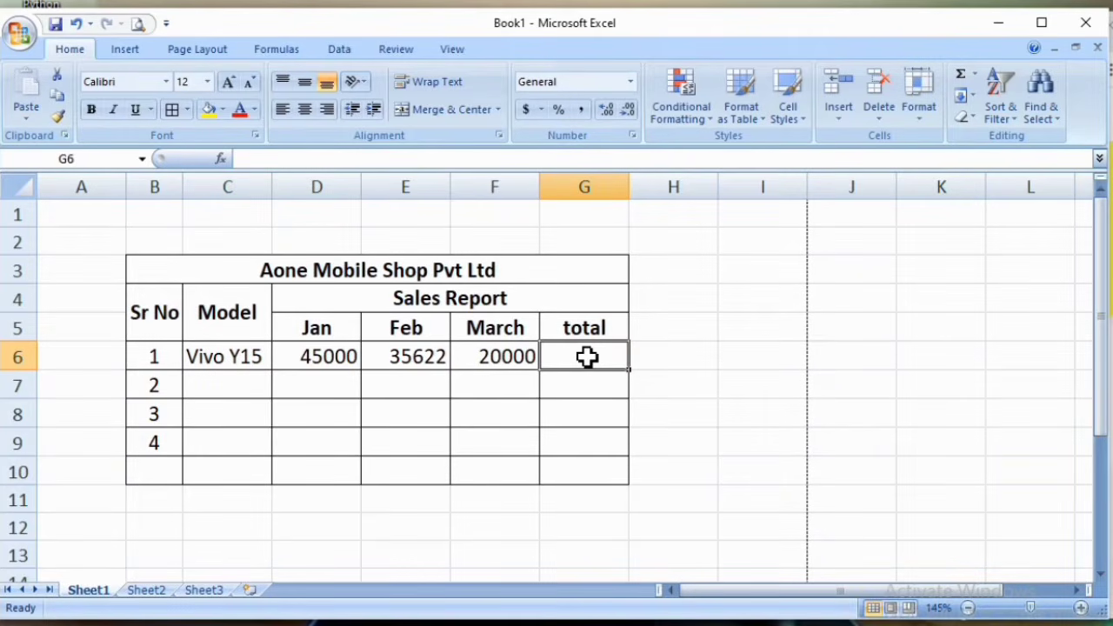
type("=sum")
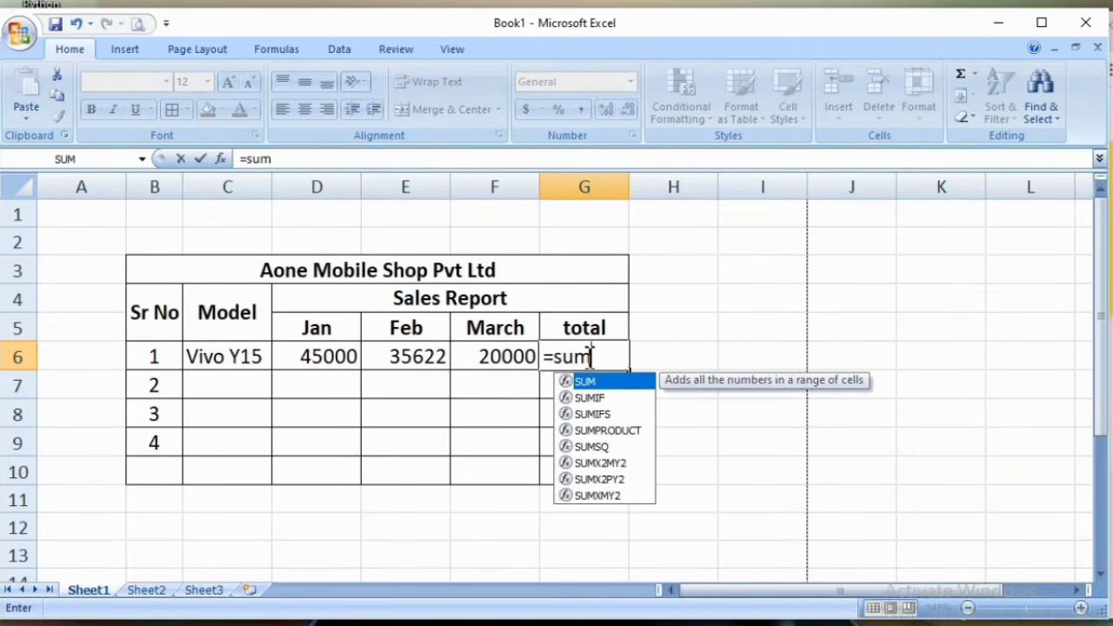
key("Tab")
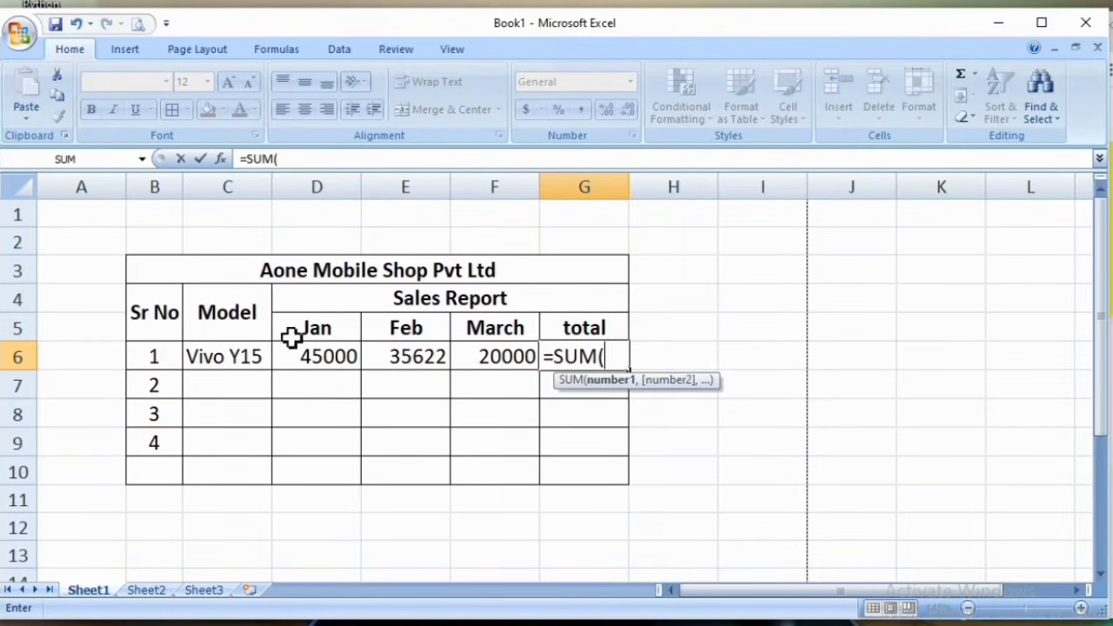
left_click_drag(294, 355, 493, 354)
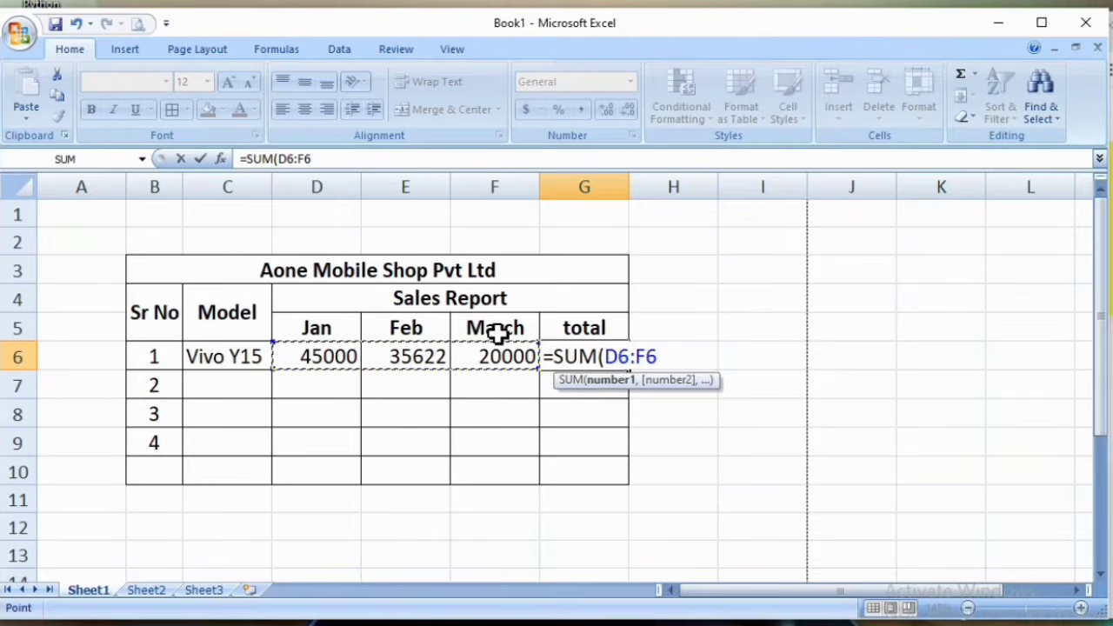
key("Return")
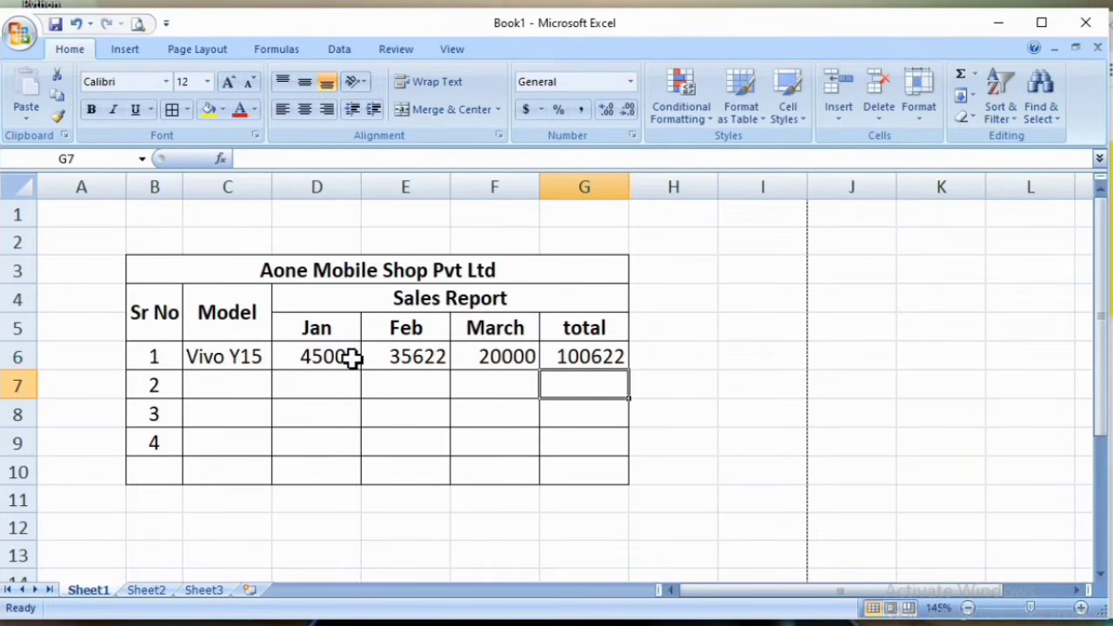
left_click(608, 357)
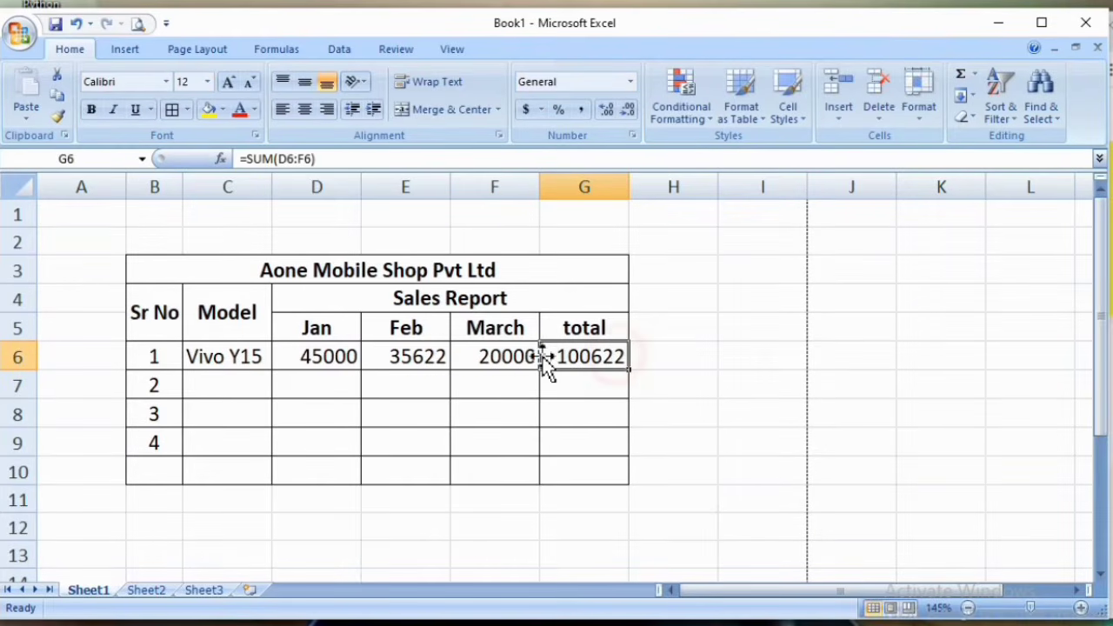
- Change the Feb sales figure for Vivo Y15 in cell E6 to 35000
left_click(420, 356)
double_click(420, 356)
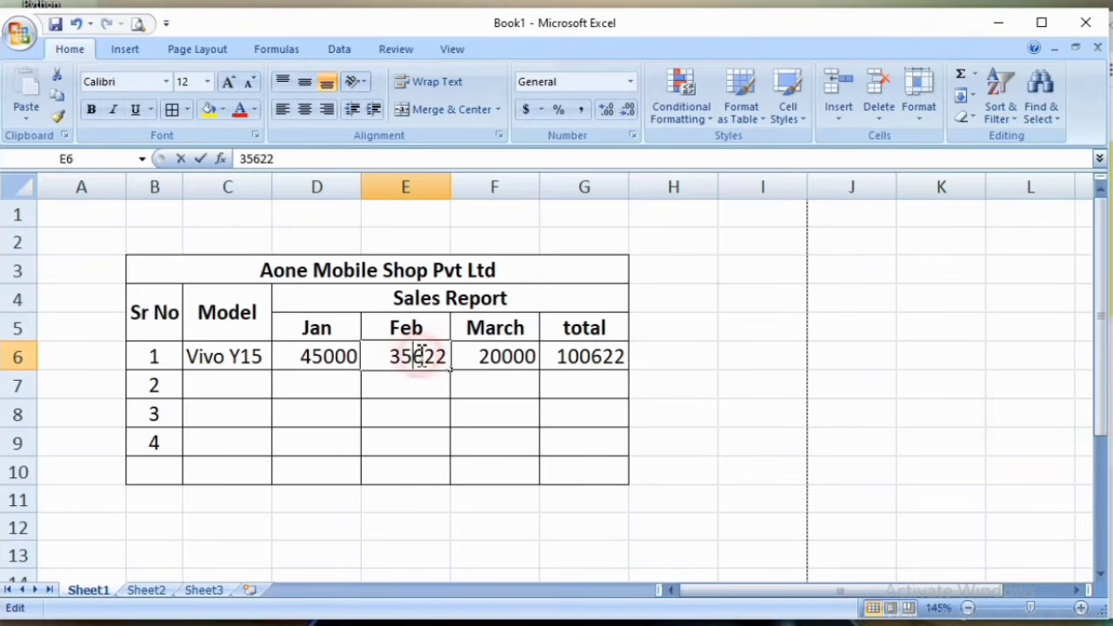
key("Delete")
key("Delete")
key("Delete")
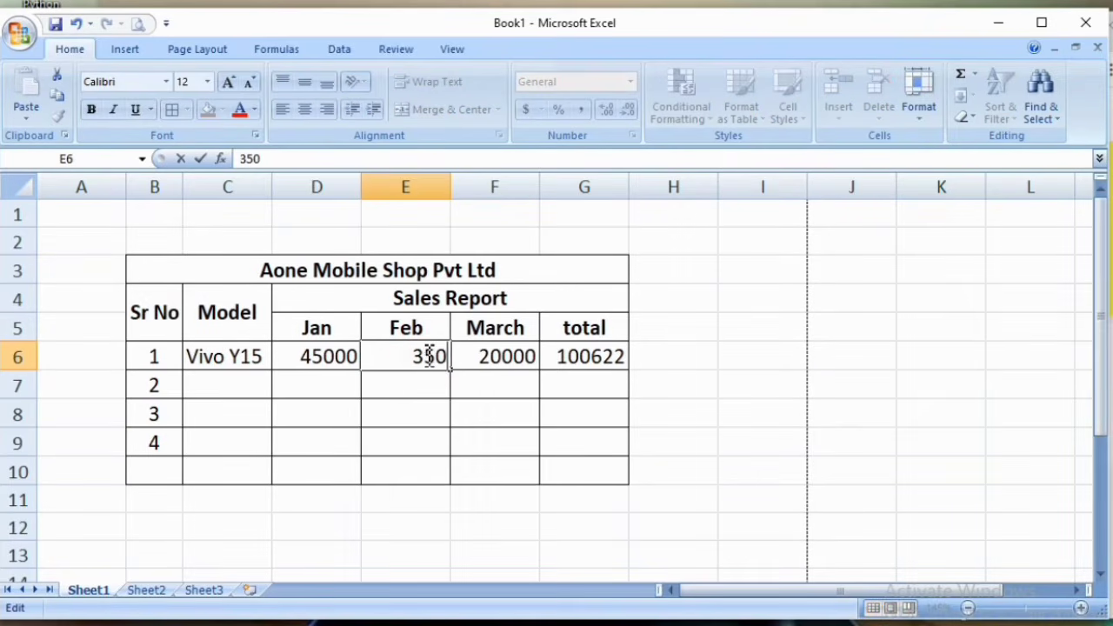
key("Return")
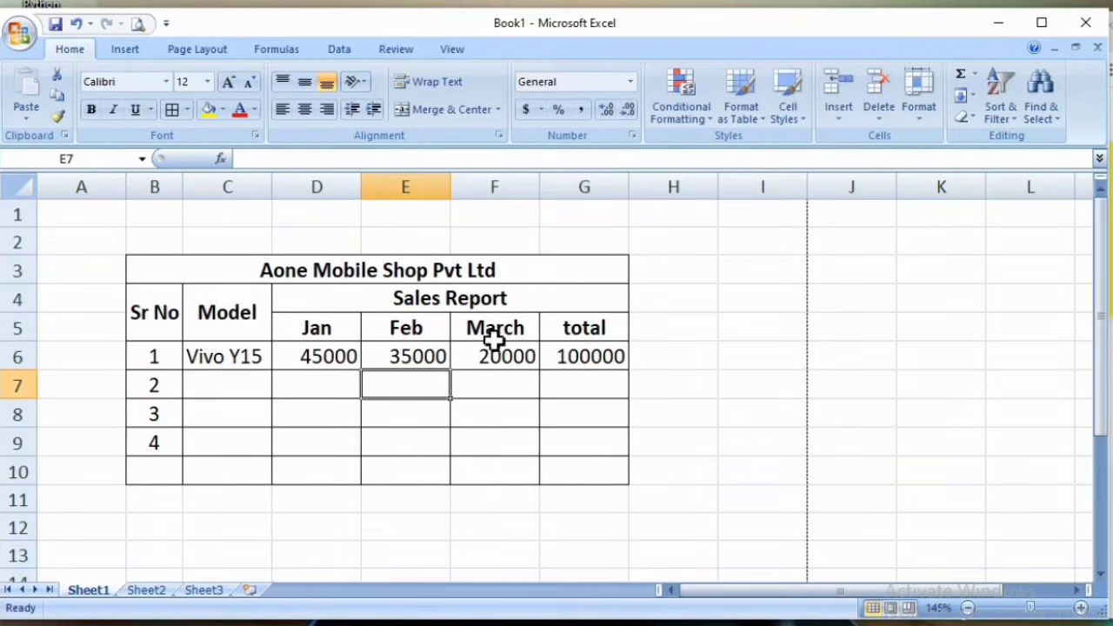
left_click(591, 359)
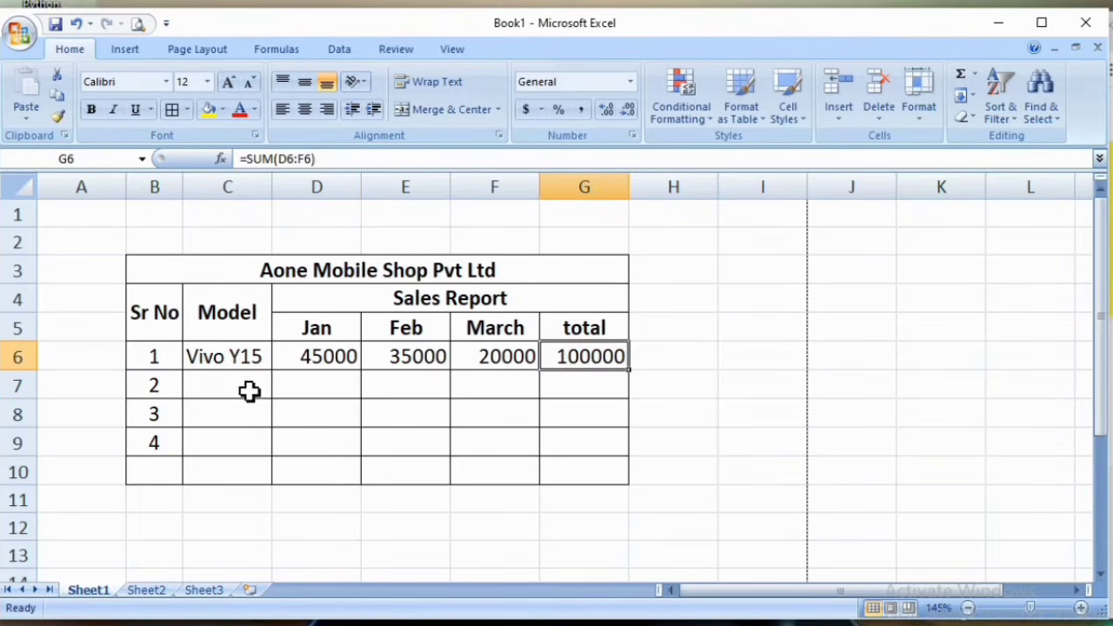
- Enter the model name "Vivo Y51" in cell C7 for serial number 2
left_click(240, 382)
type("Vi")
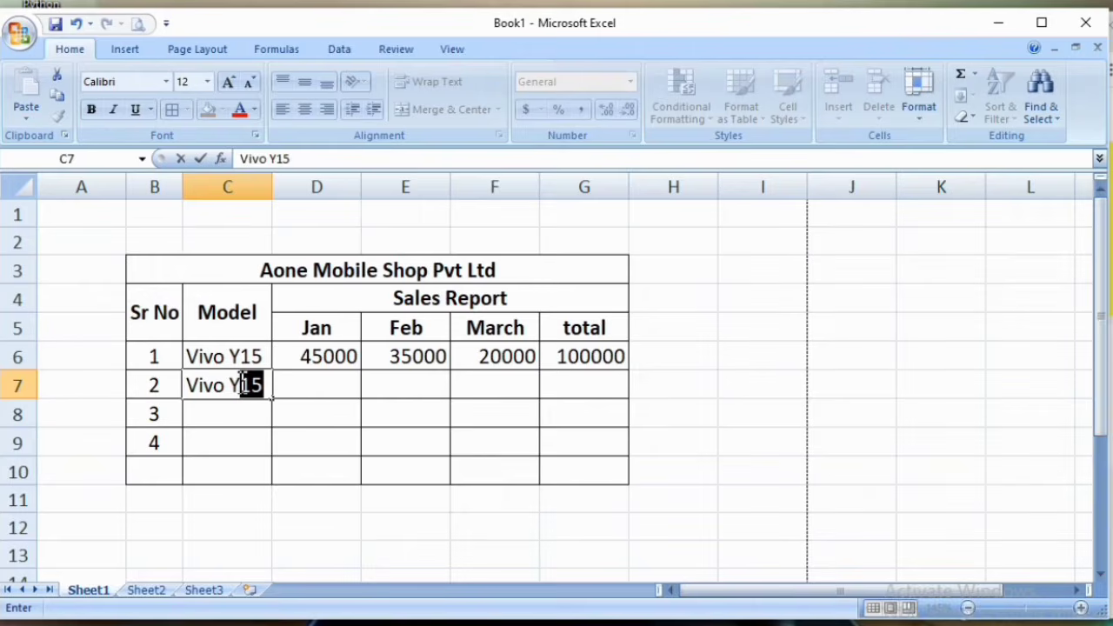
type("51")
key("Return")
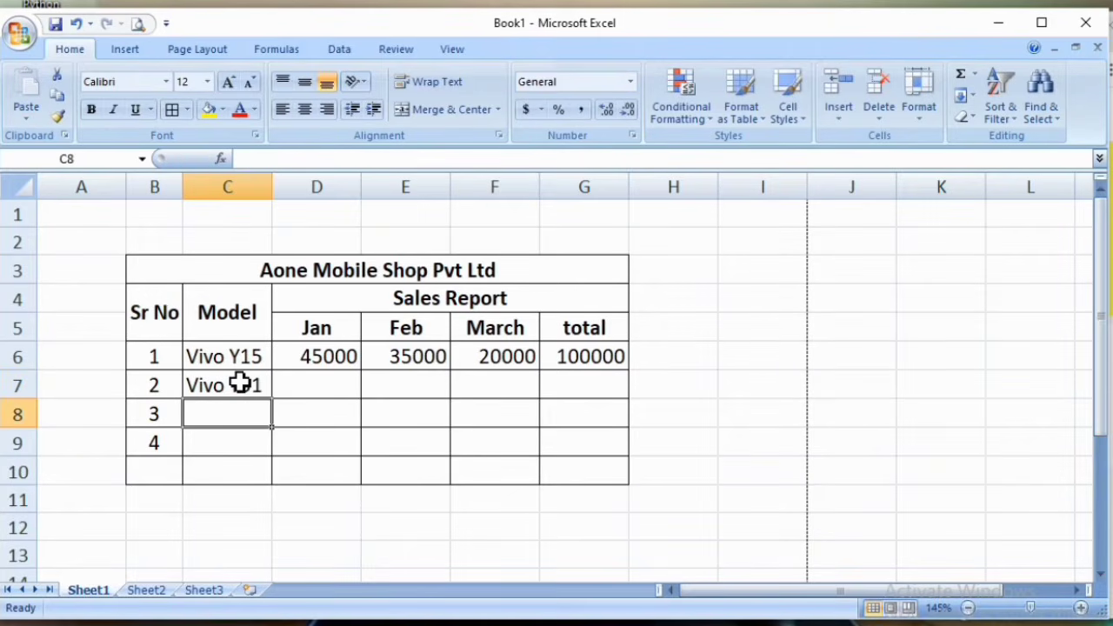
- Enter the Jan sales of 35000 in cell D7 and 4500 in cell D8
left_click(298, 383)
type("35000")
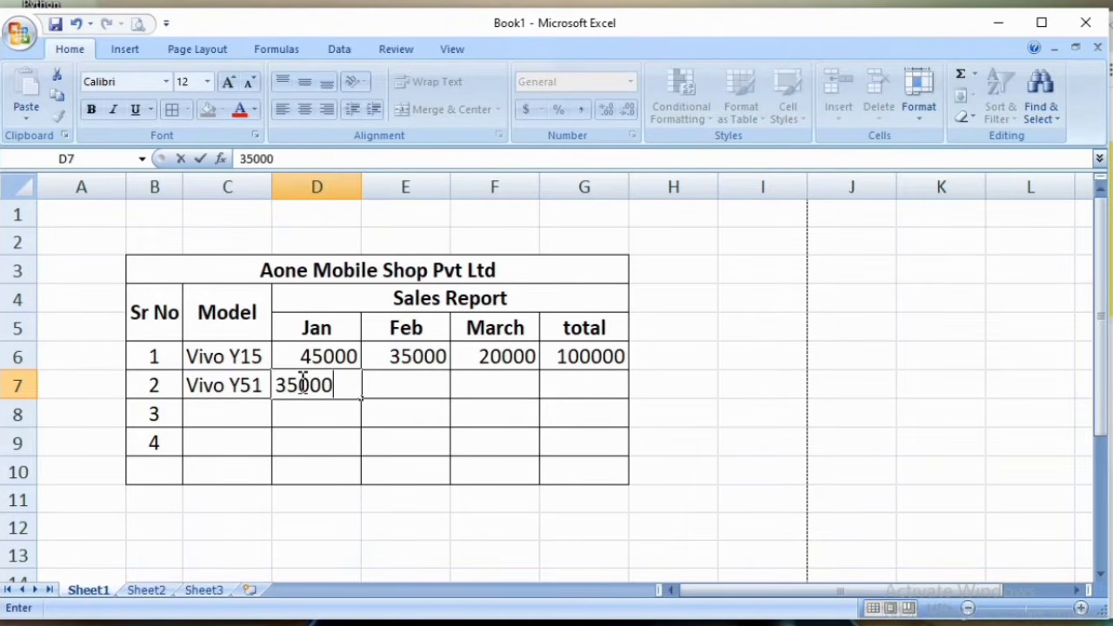
key("Return")
type("4500")
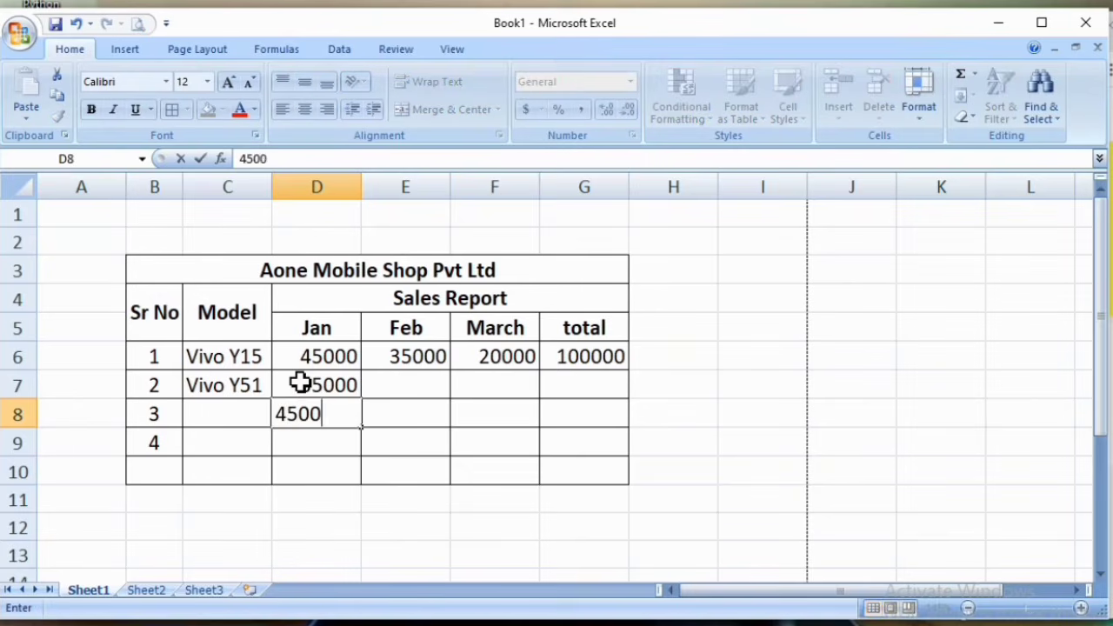
key("Return")
- Complete the Vivo Y51 sales in row 7 with 65000 for Feb and 45000 for March
left_click(300, 382)
key("Right")
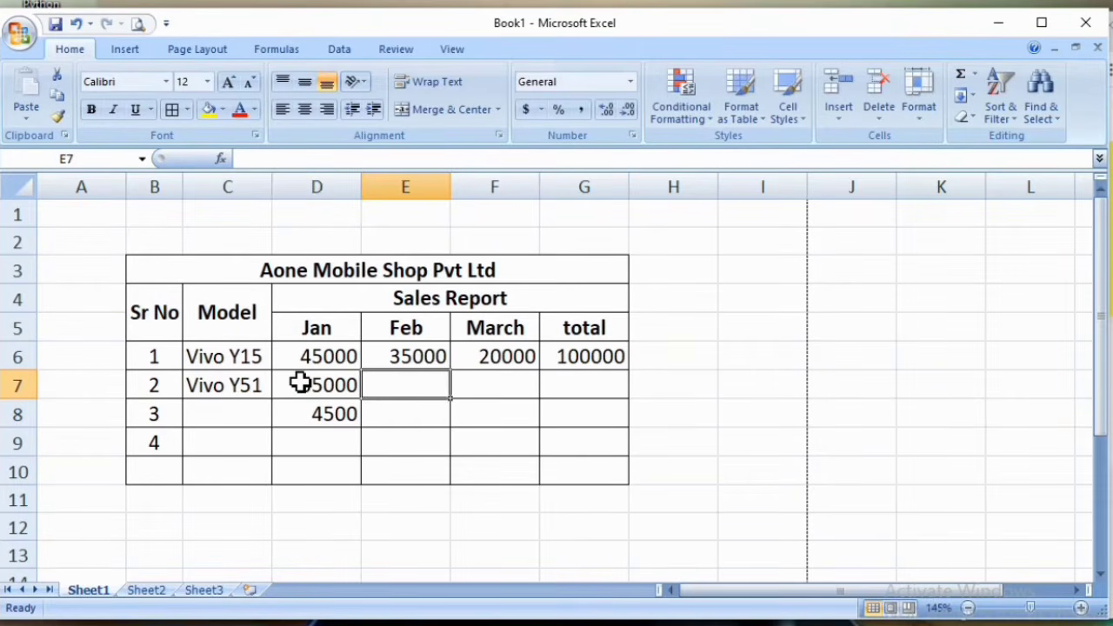
type("6522")
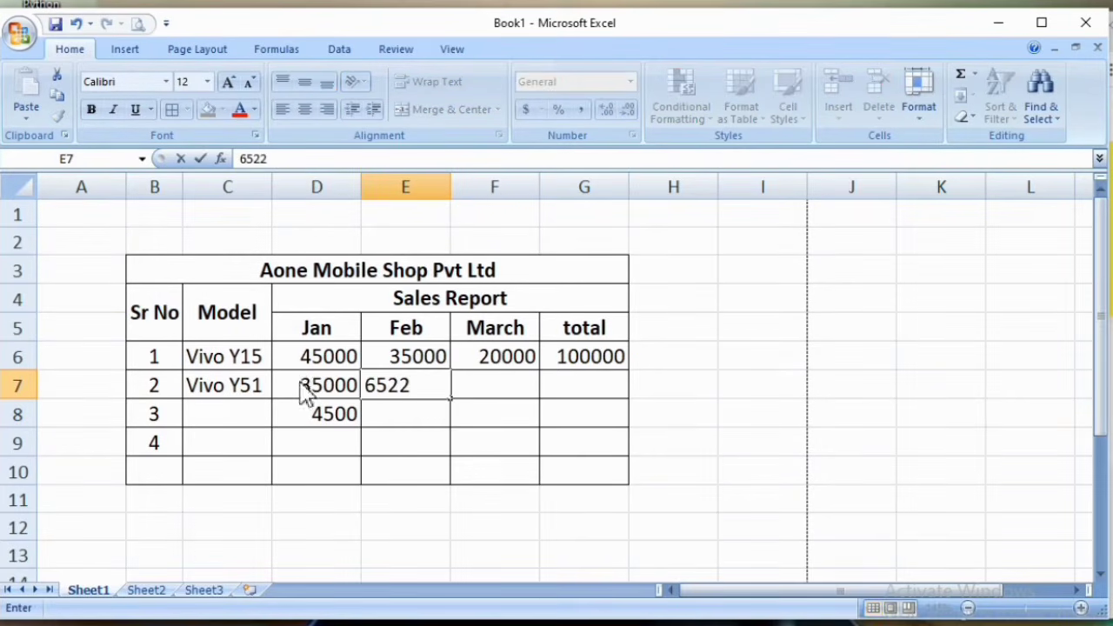
key("BackSpace")
key("BackSpace")
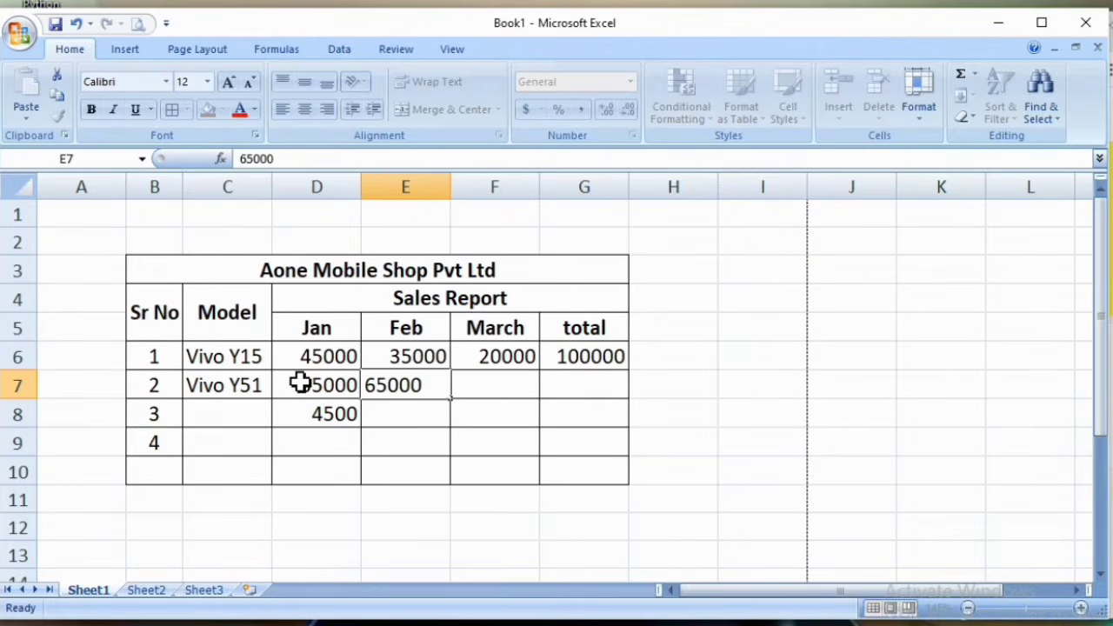
key("Right")
type("45")
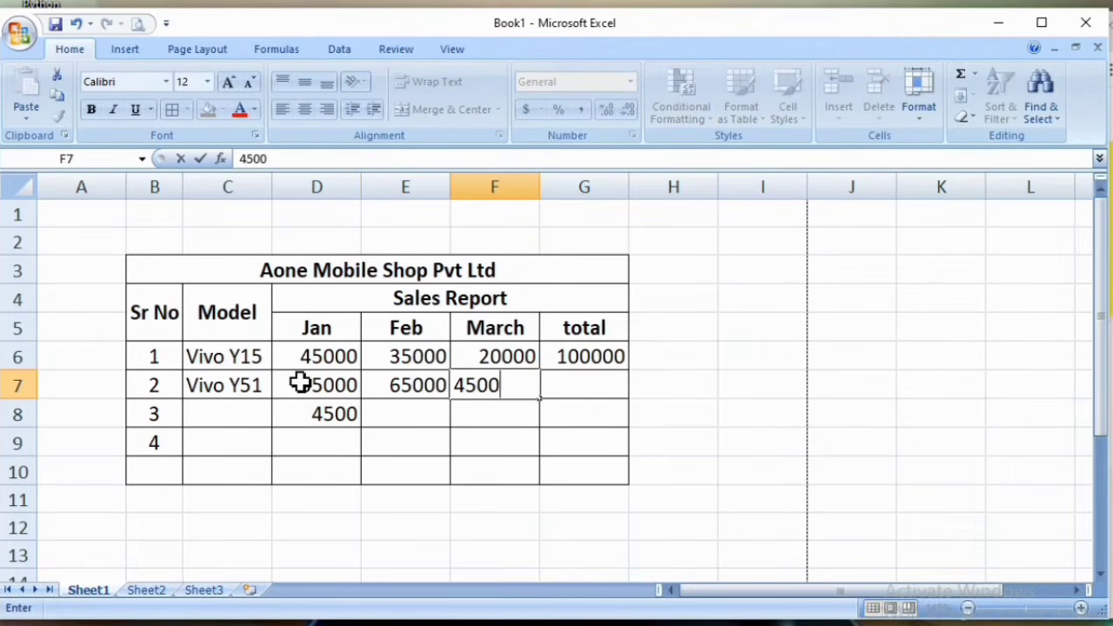
key("Return")
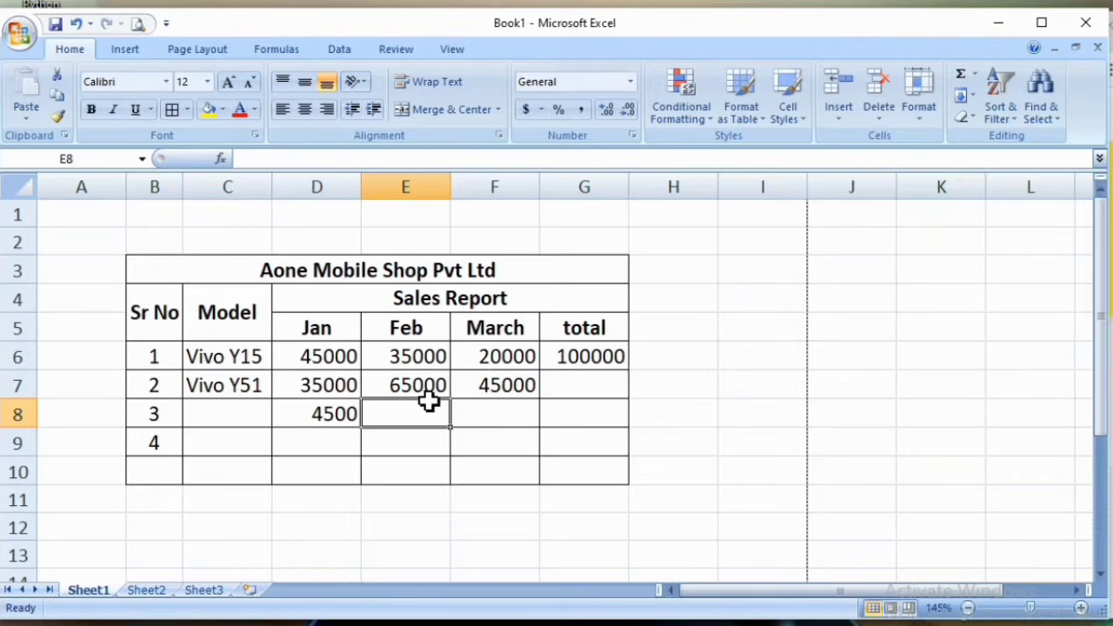
- Enter 6300 as the Feb sales for serial number 3 in cell E8
left_click(335, 408)
left_click(311, 356)
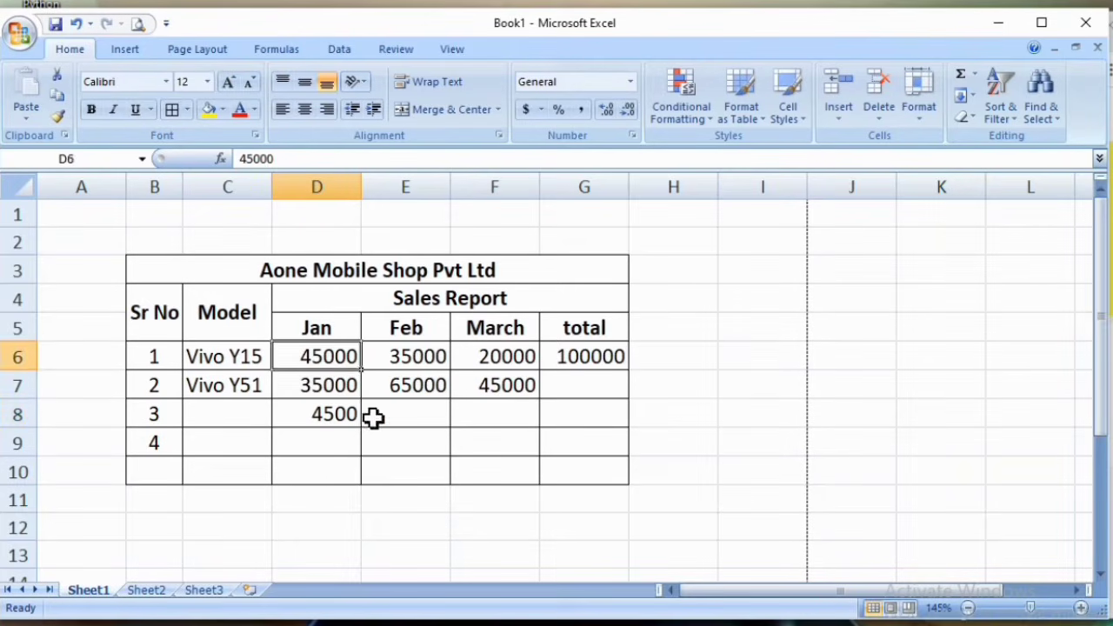
left_click(403, 416)
type("63")
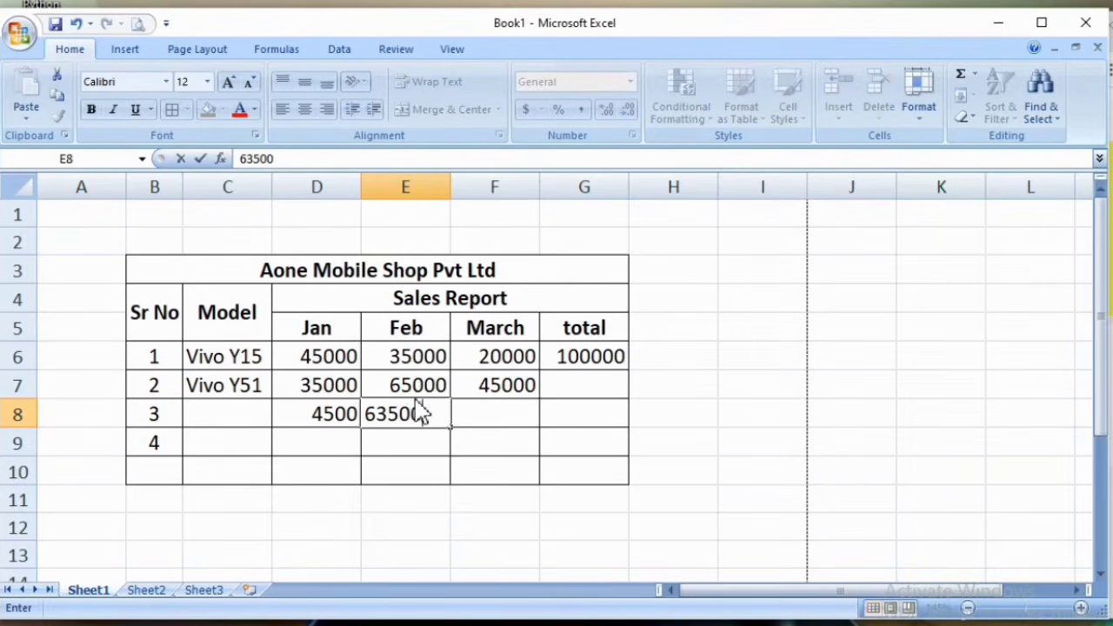
type("500")
key("BackSpace")
key("BackSpace")
key("BackSpace")
key("BackSpace")
type("300")
key("Return")
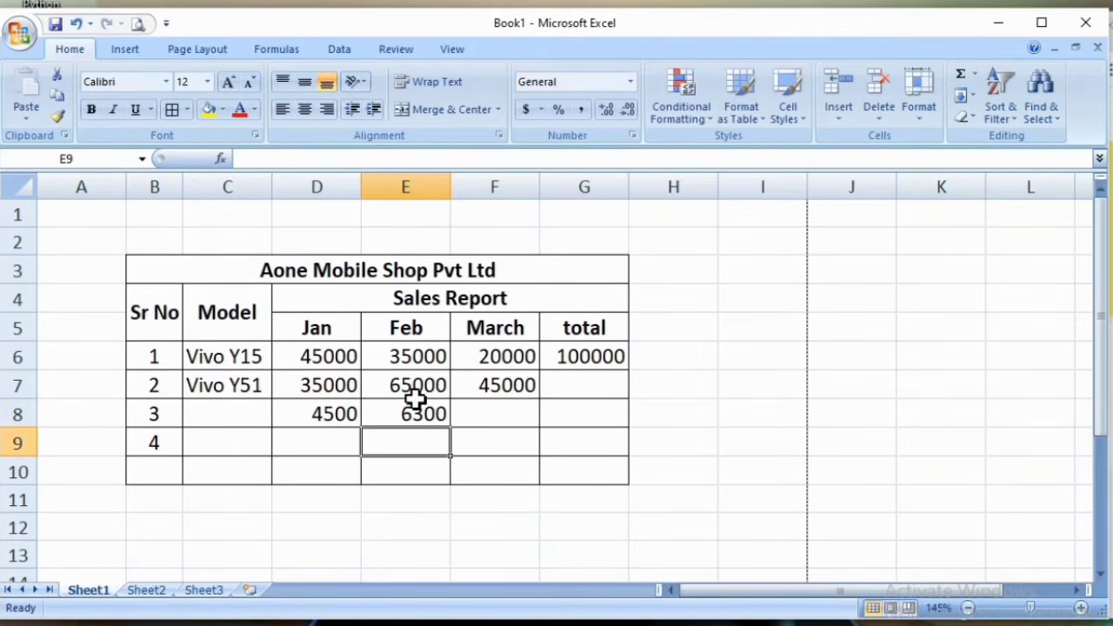
- Enter 4500 as the March sales for serial number 3 in cell F8
left_click(496, 410)
type("450")
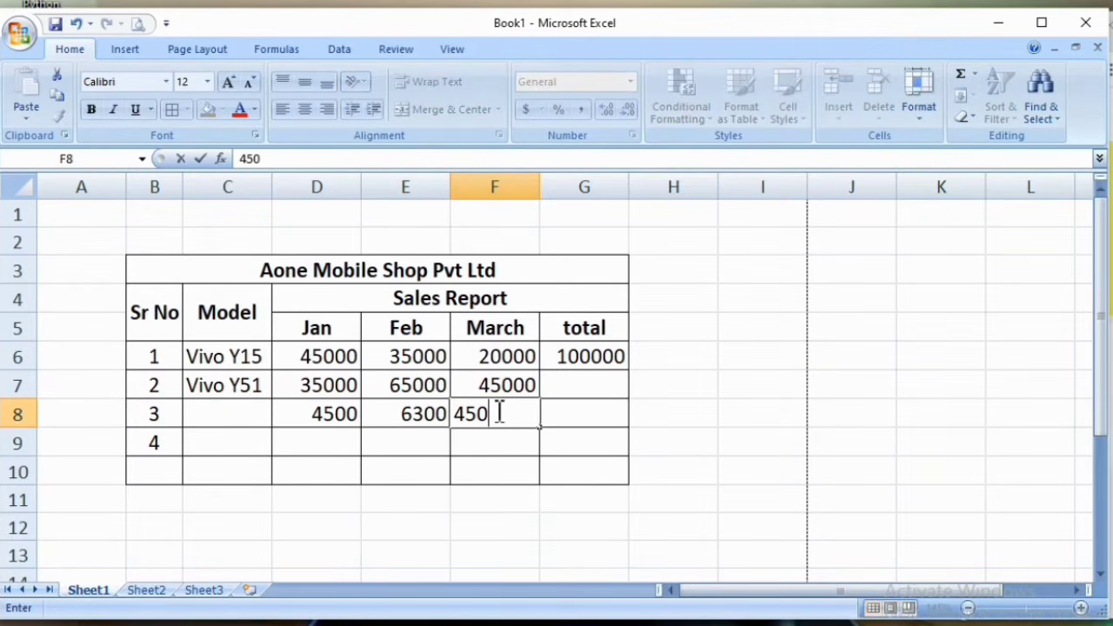
type("0")
key("Return")
- Enter Mi as the model name for serial number 3 in cell C8
left_click(218, 409)
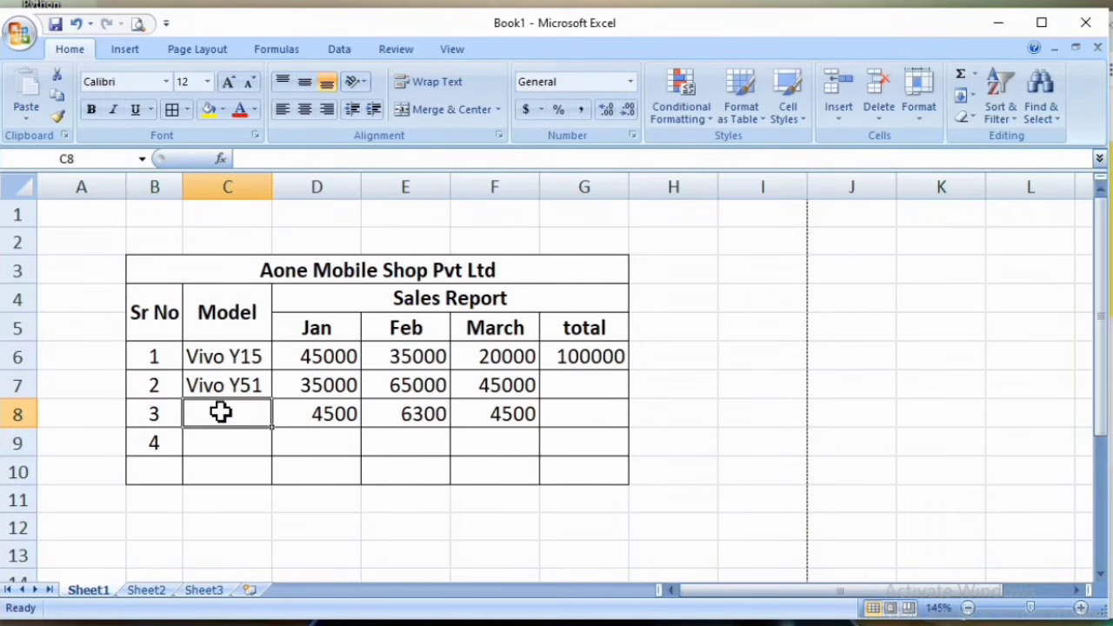
type("Mi")
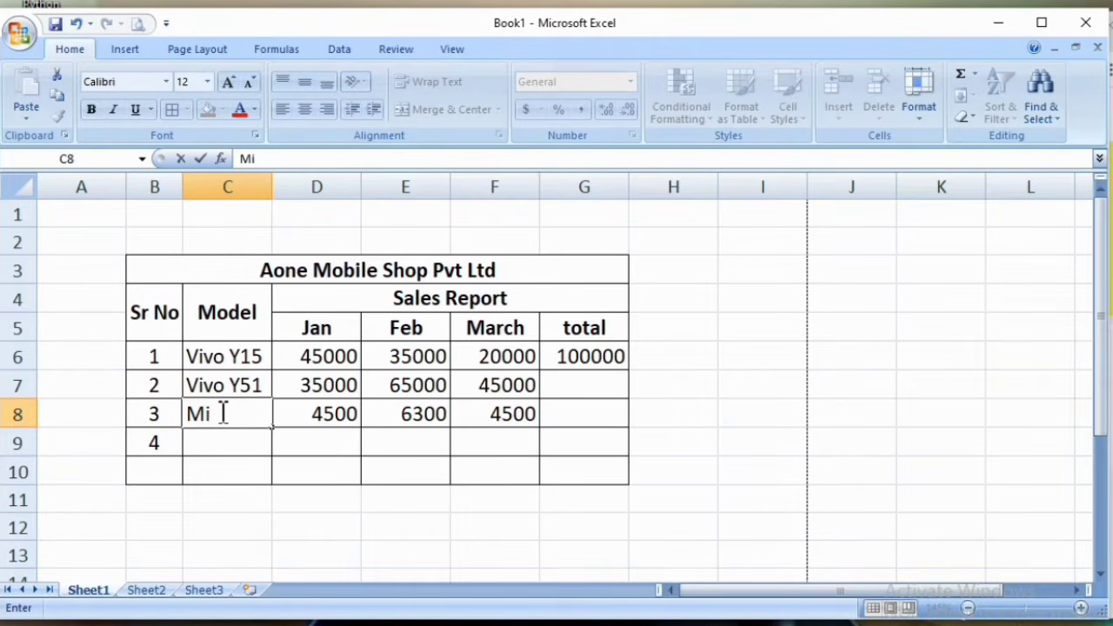
key("Tab")
key("Tab")
key("Tab")
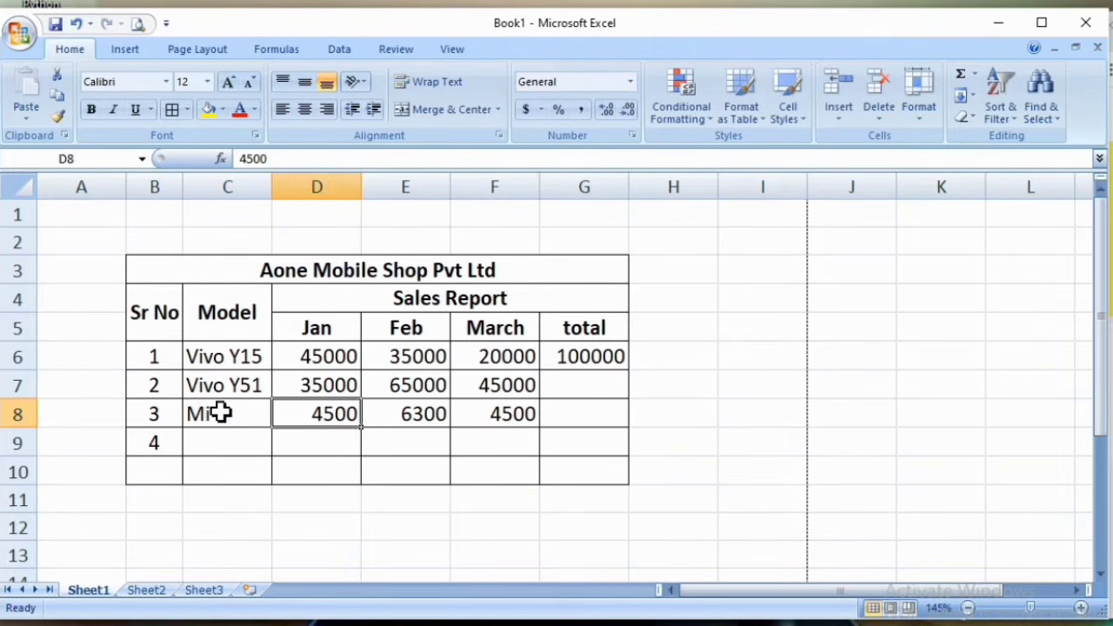
- Fill row 9 with the model Oppo and sales of 65000 for Jan, 45000 for Feb and 6500 for March
left_click(230, 451)
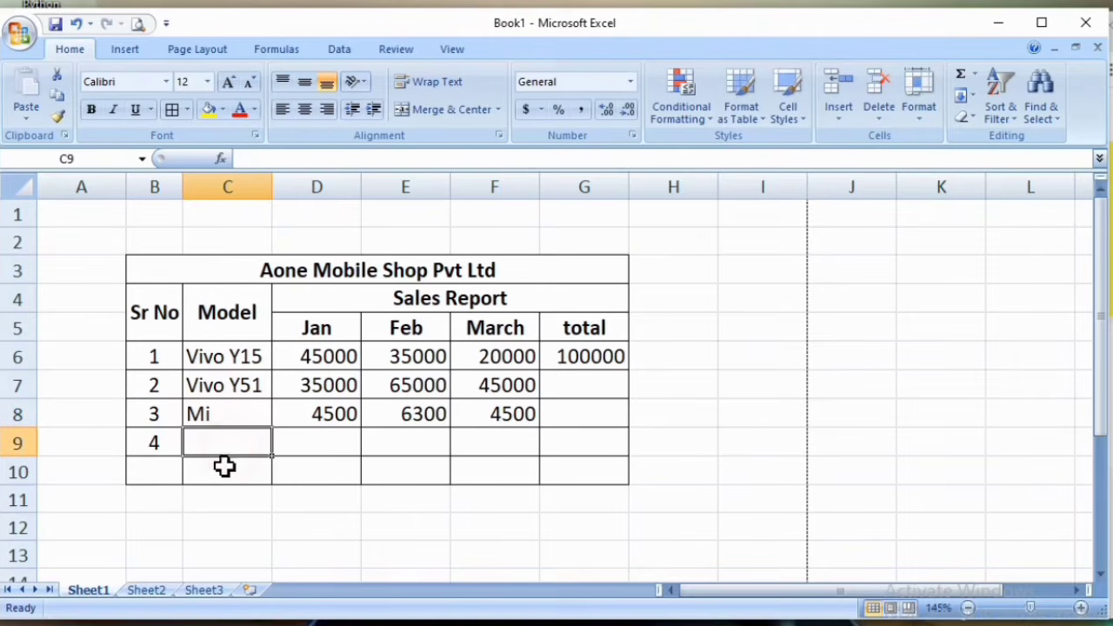
type("Opp")
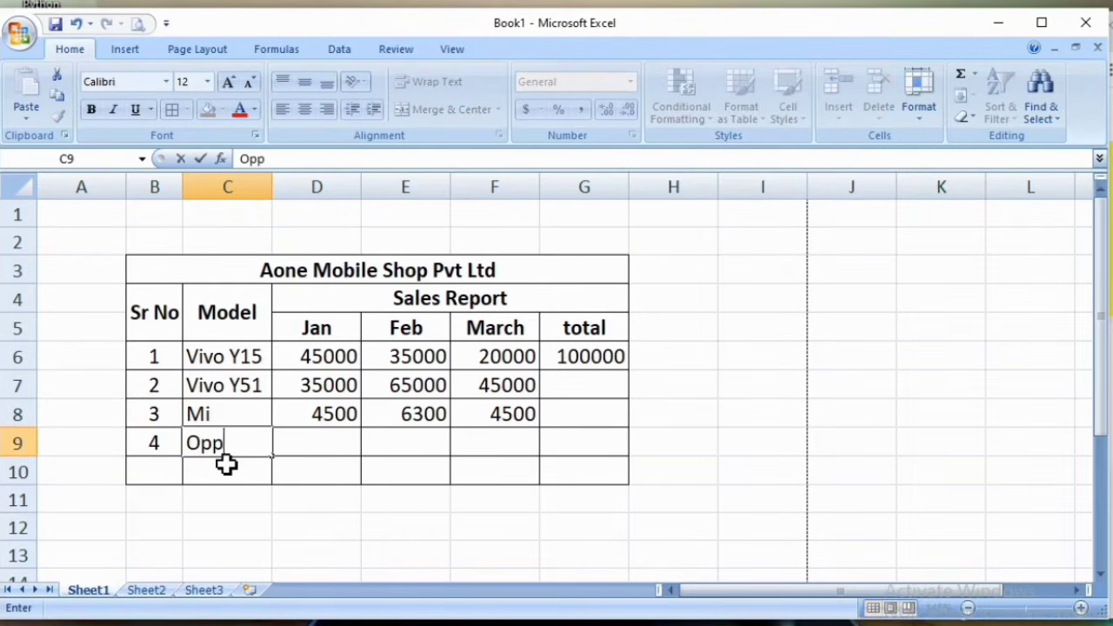
type("o")
key("Tab")
type("6500")
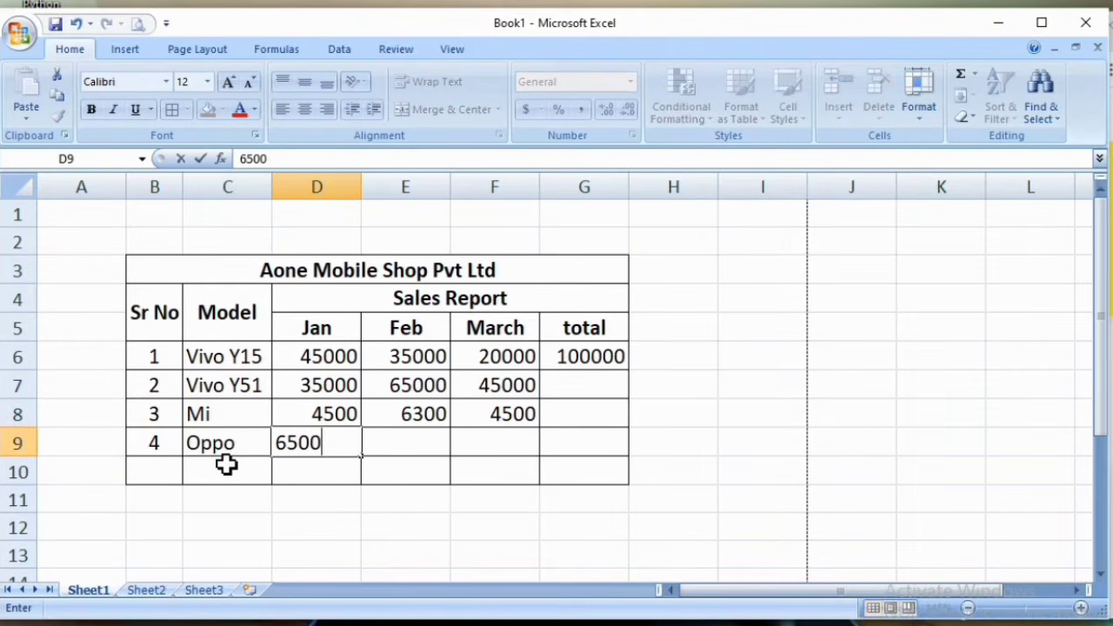
type("0")
key("Tab")
type("45000")
key("Tab")
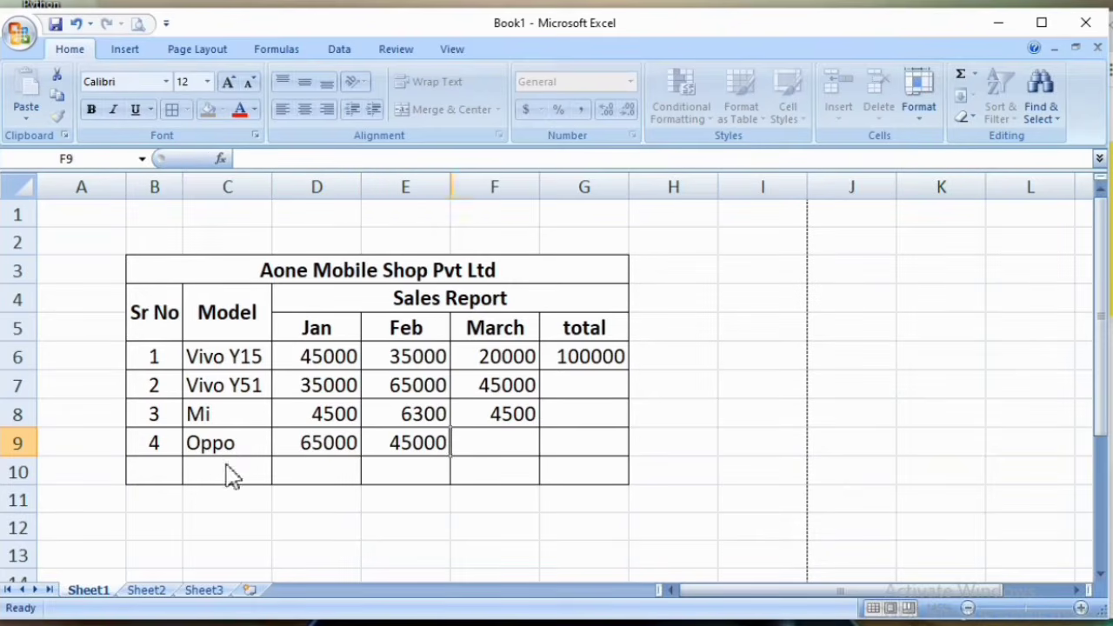
type("6500")
left_click(226, 466)
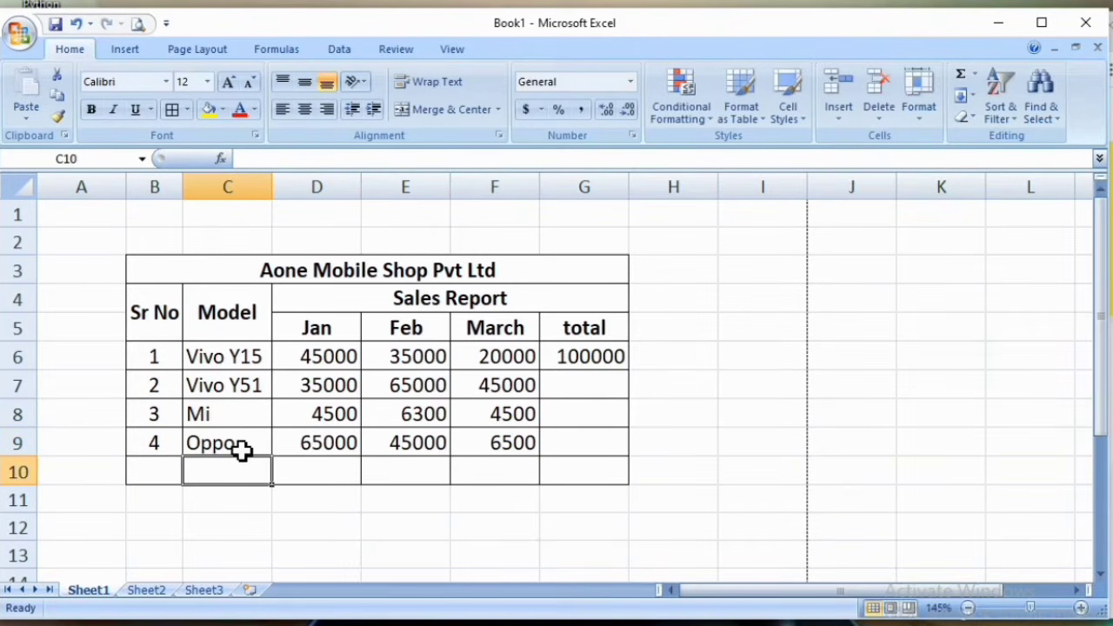
- Copy the SUM formula from cell G6 down to G9 to total the remaining models
left_click_drag(205, 359, 361, 412)
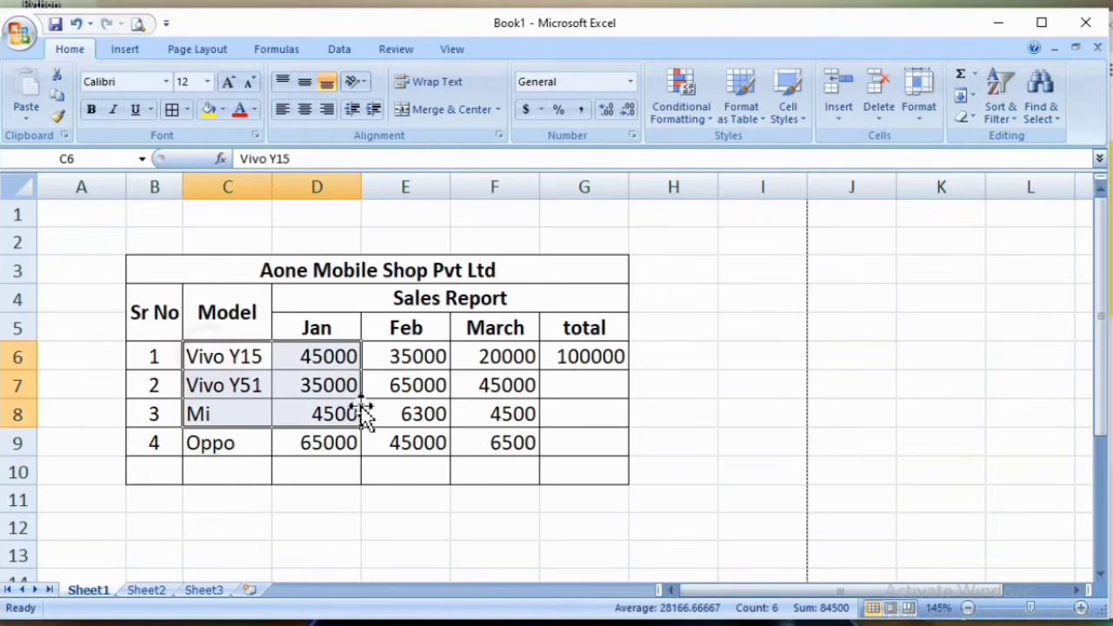
left_click_drag(326, 364, 498, 415)
left_click(502, 445)
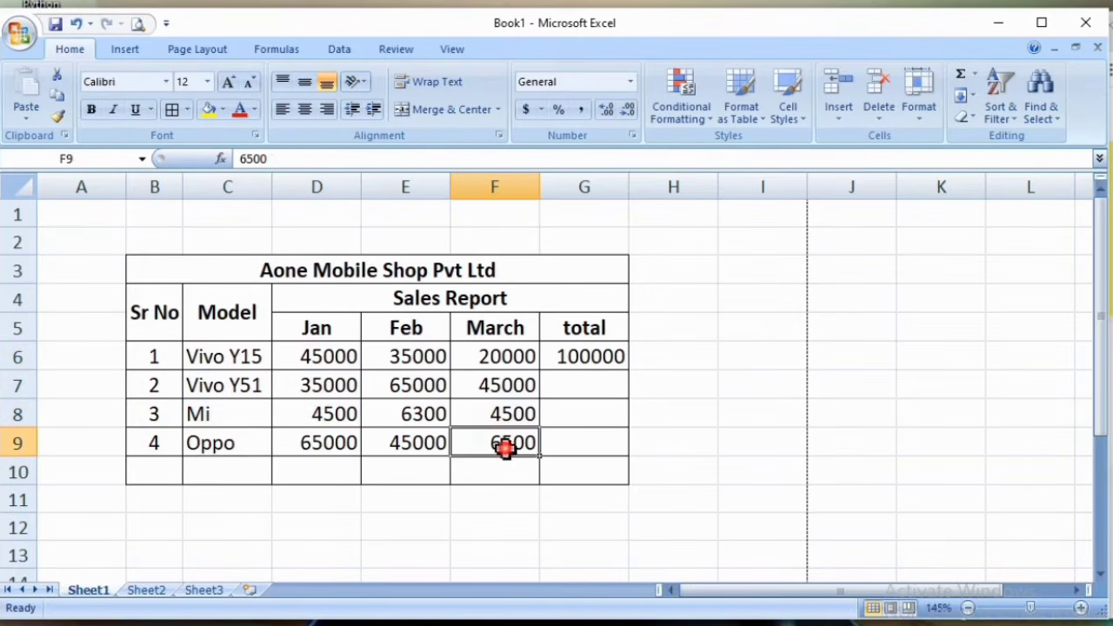
left_click(593, 353)
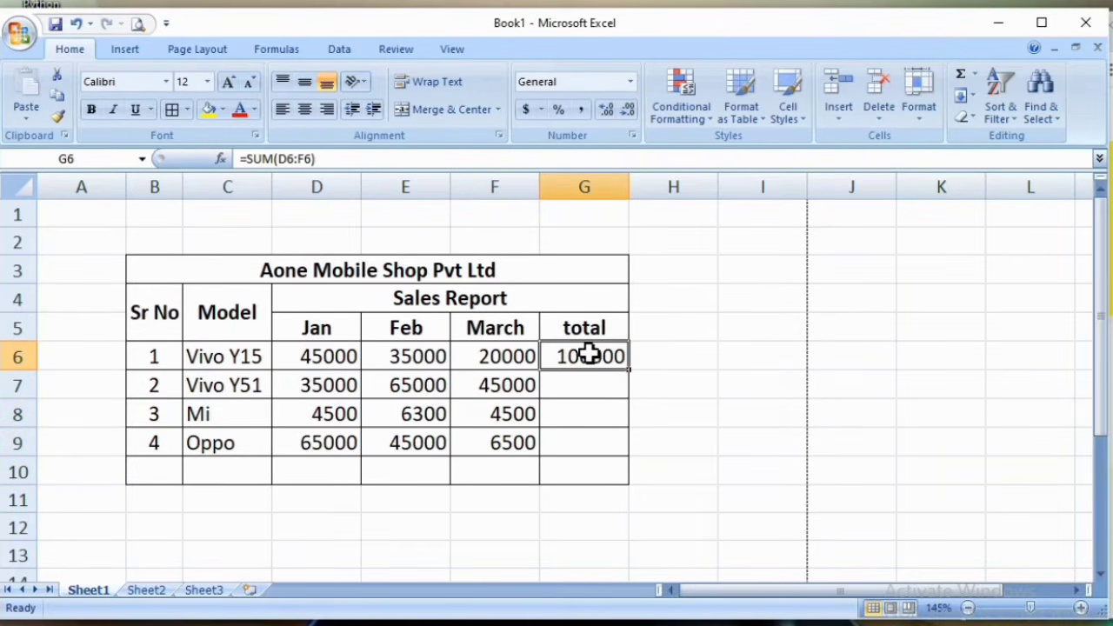
left_click_drag(631, 372, 628, 457)
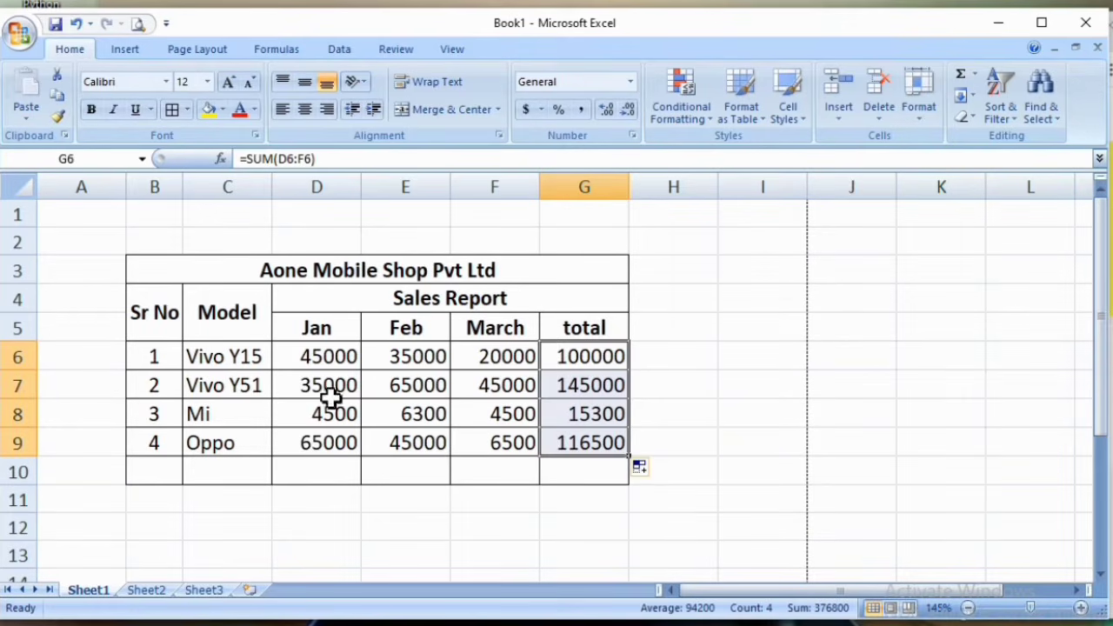
- Check the copied SUM formulas in G7 and G8 against their monthly sales and review the Jan column
left_click_drag(330, 387, 589, 379)
left_click(590, 421)
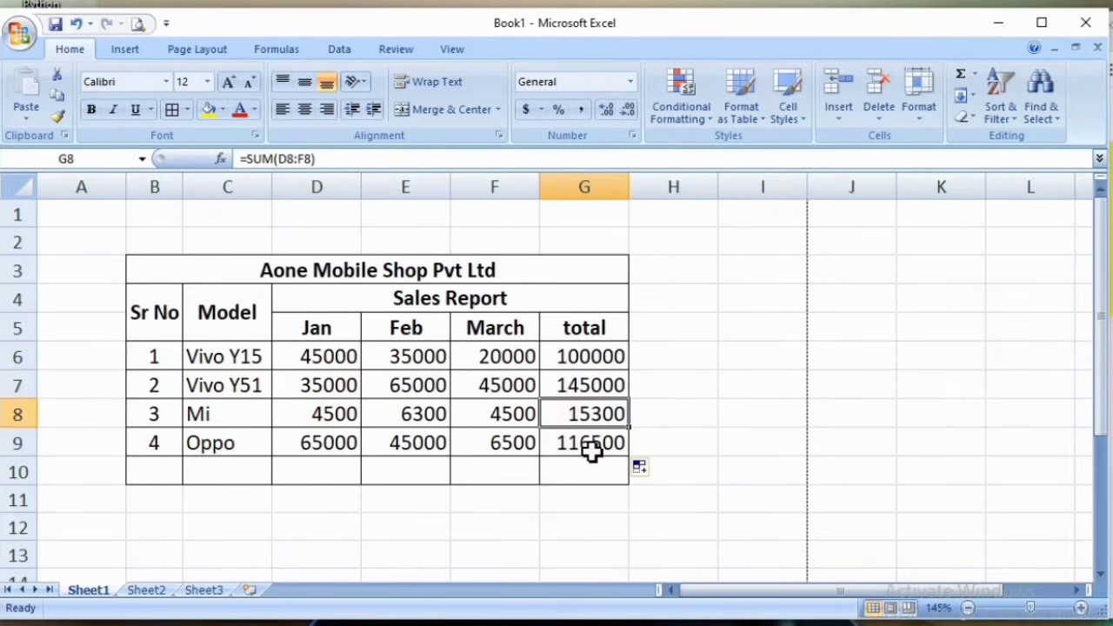
left_click_drag(305, 386, 500, 387)
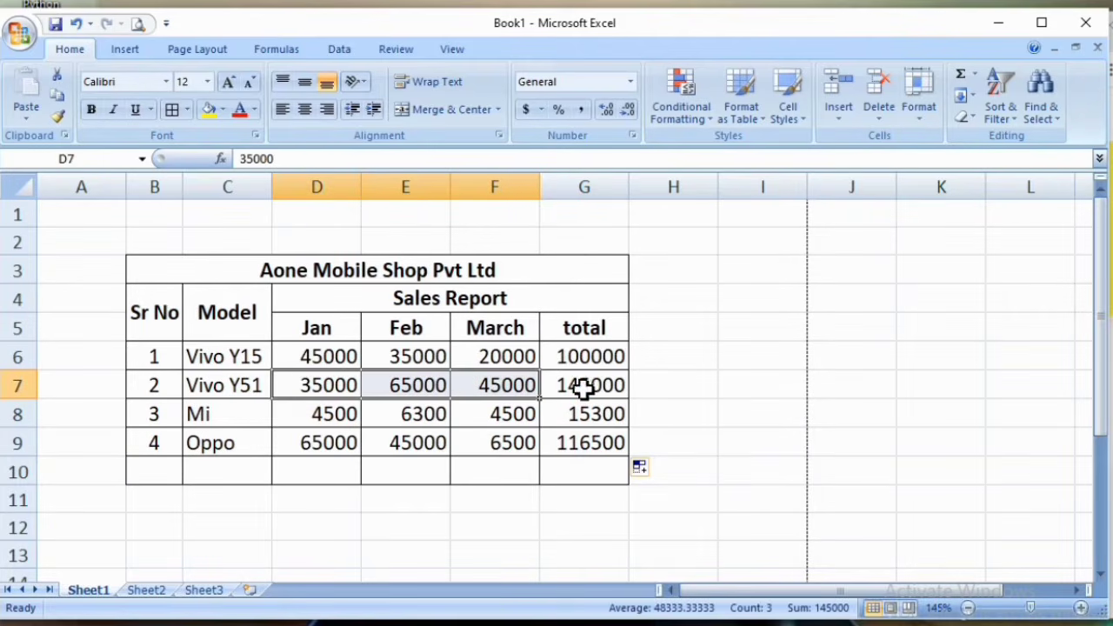
left_click(585, 389)
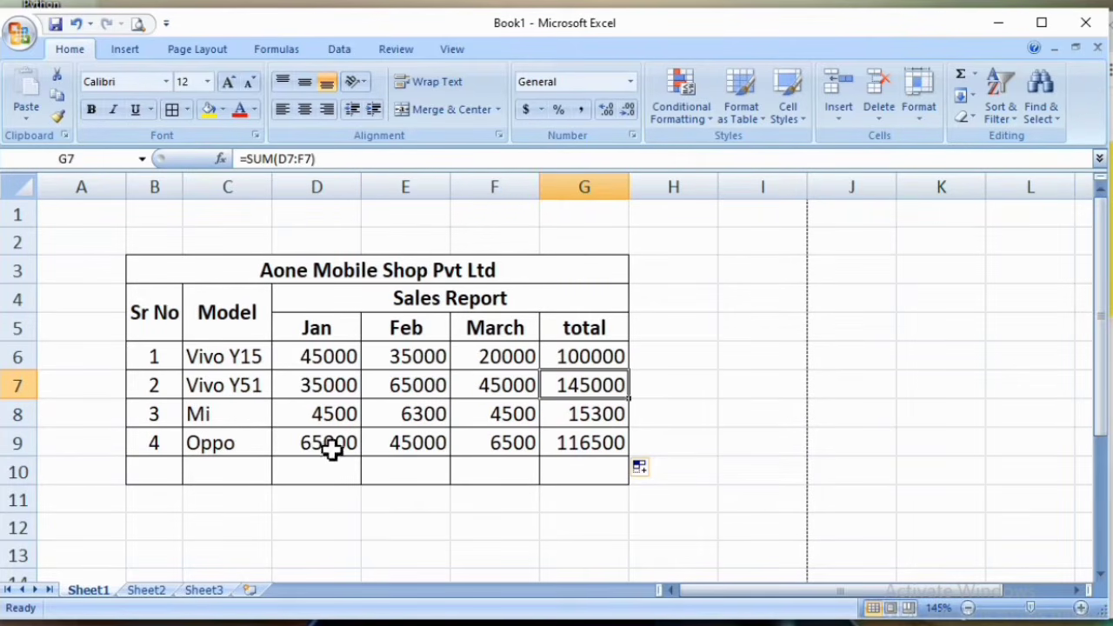
left_click_drag(315, 328, 312, 431)
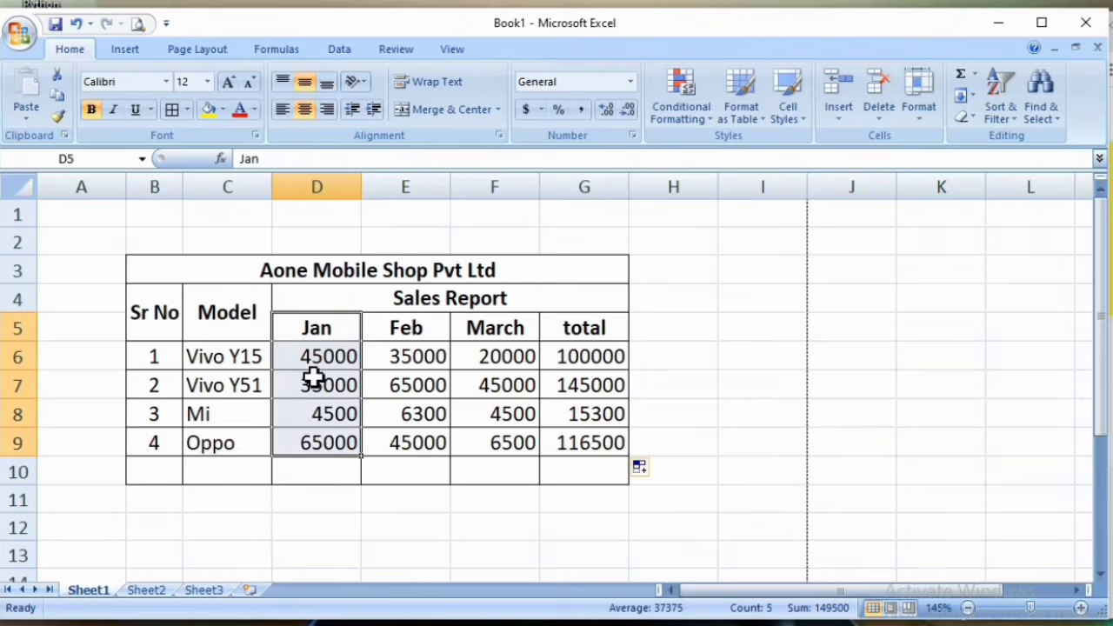
left_click(339, 472)
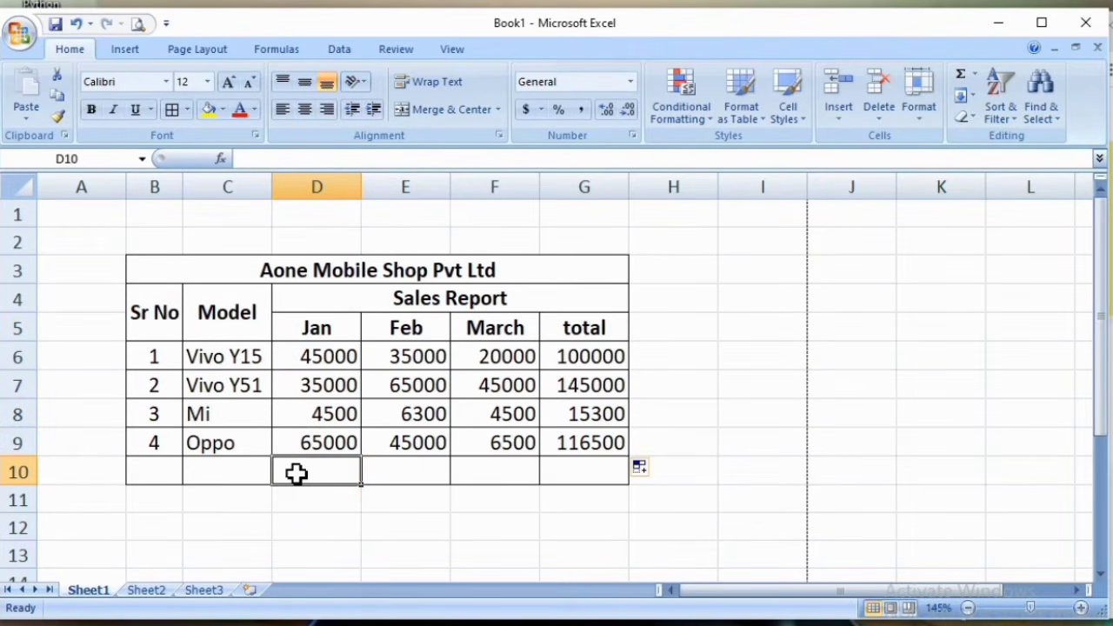
- Merge and center cells B10:C10 and enter the label Total in the merged cell
left_click(154, 318)
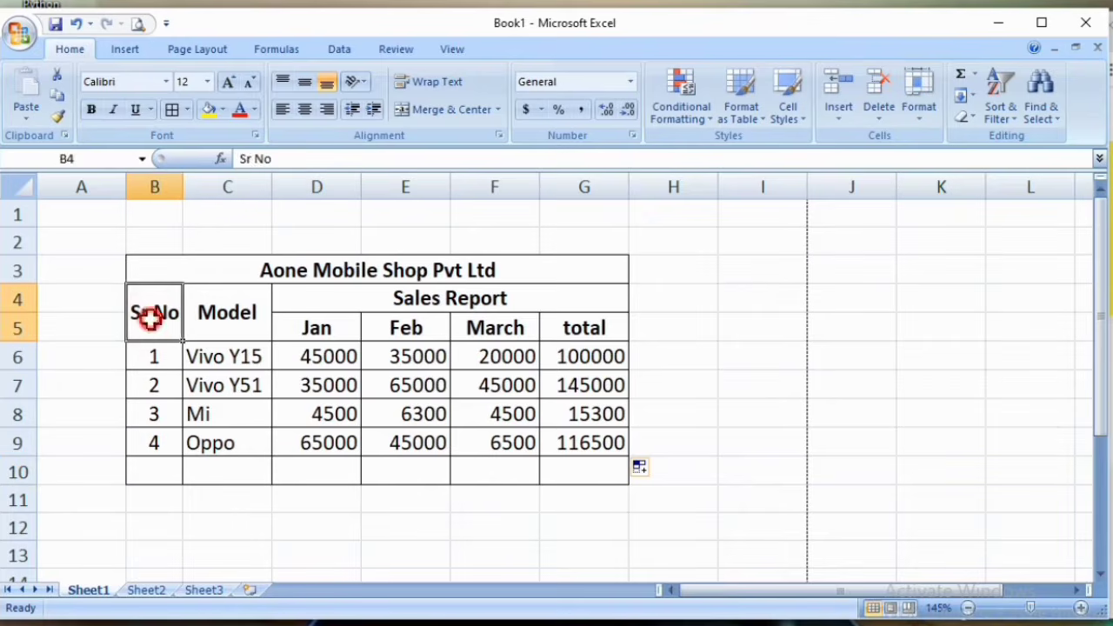
left_click(227, 317)
left_click_drag(162, 470, 193, 470)
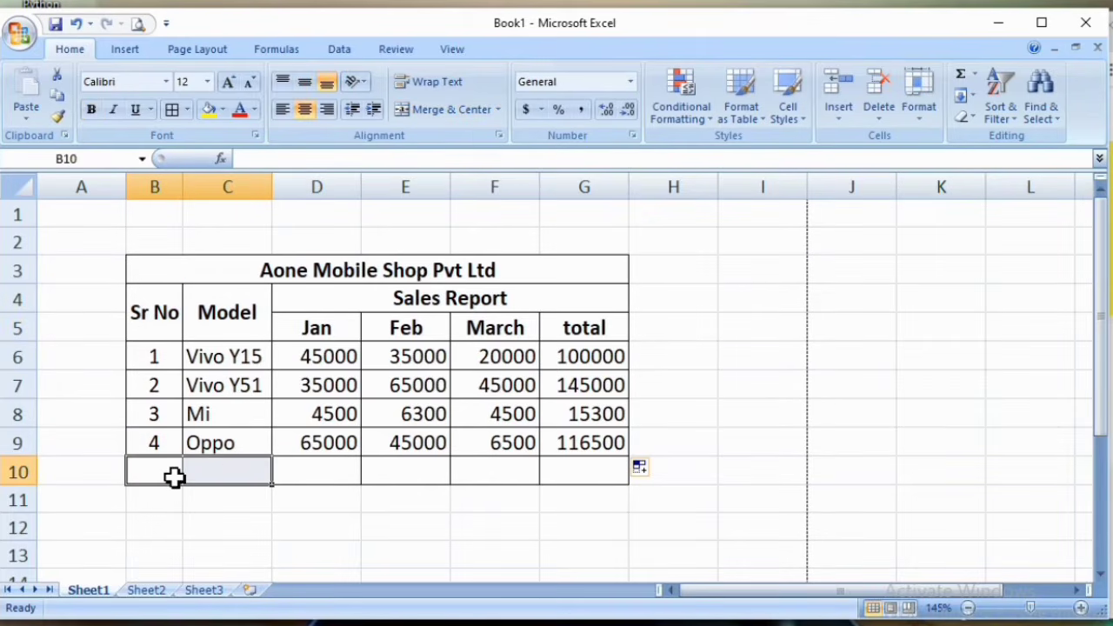
left_click(443, 110)
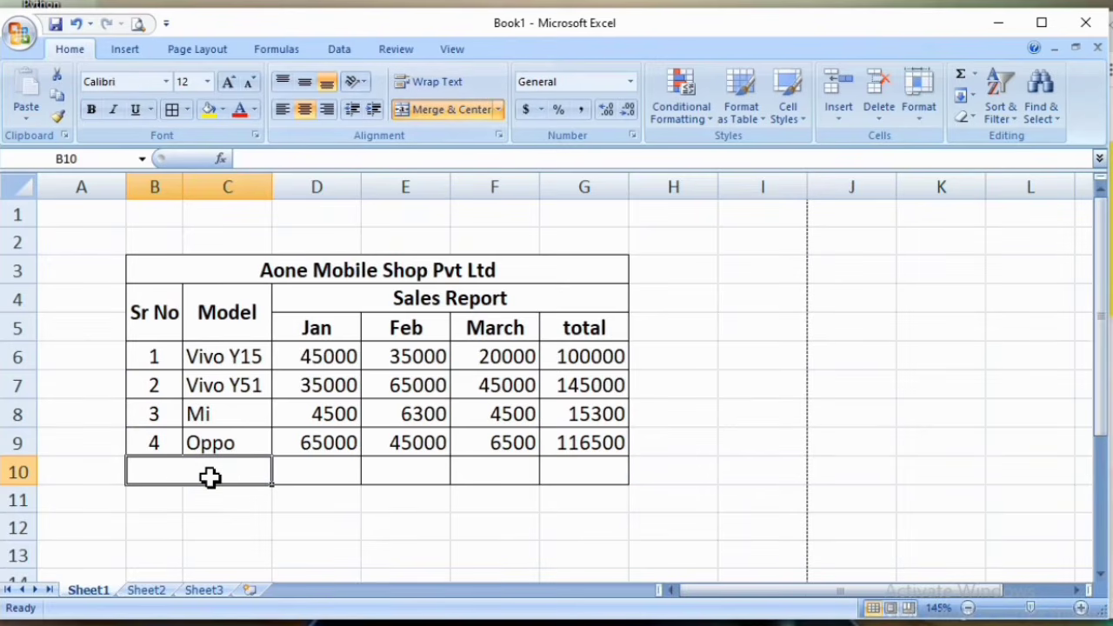
type("Total")
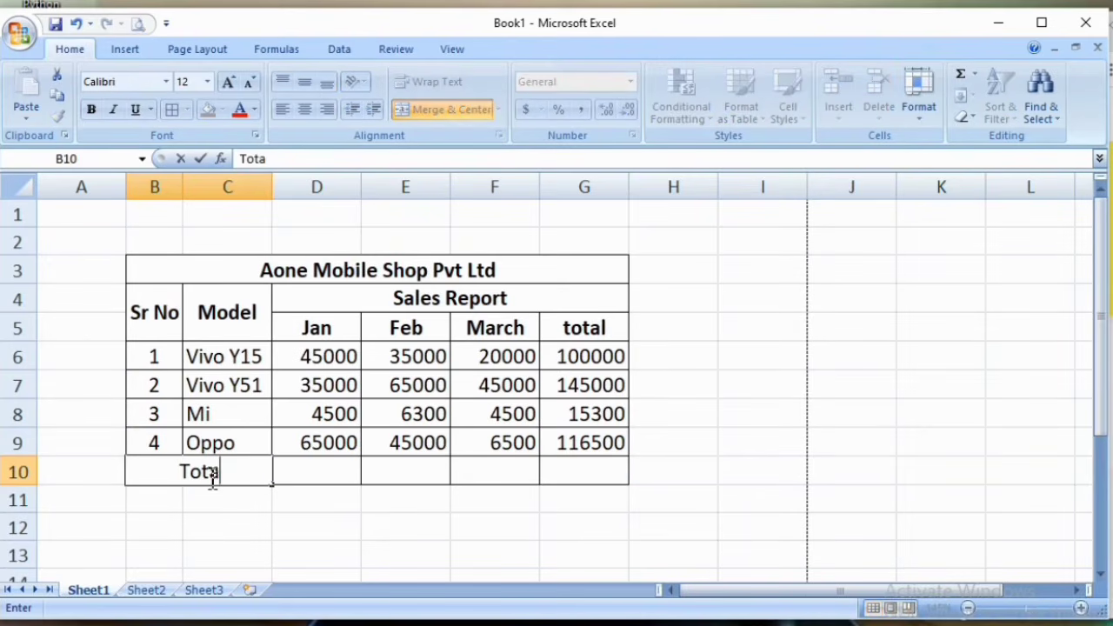
key("Return")
left_click(208, 476)
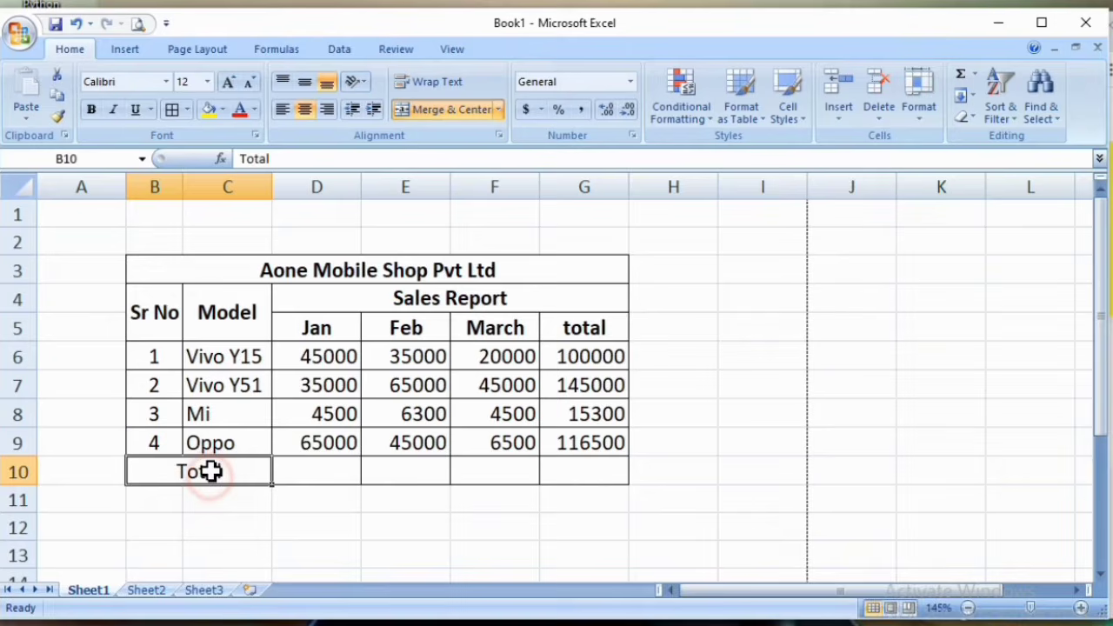
- Sum the Jan sales in D10 with =SUM(D6:D9) and copy the formula across to G10
left_click(300, 473)
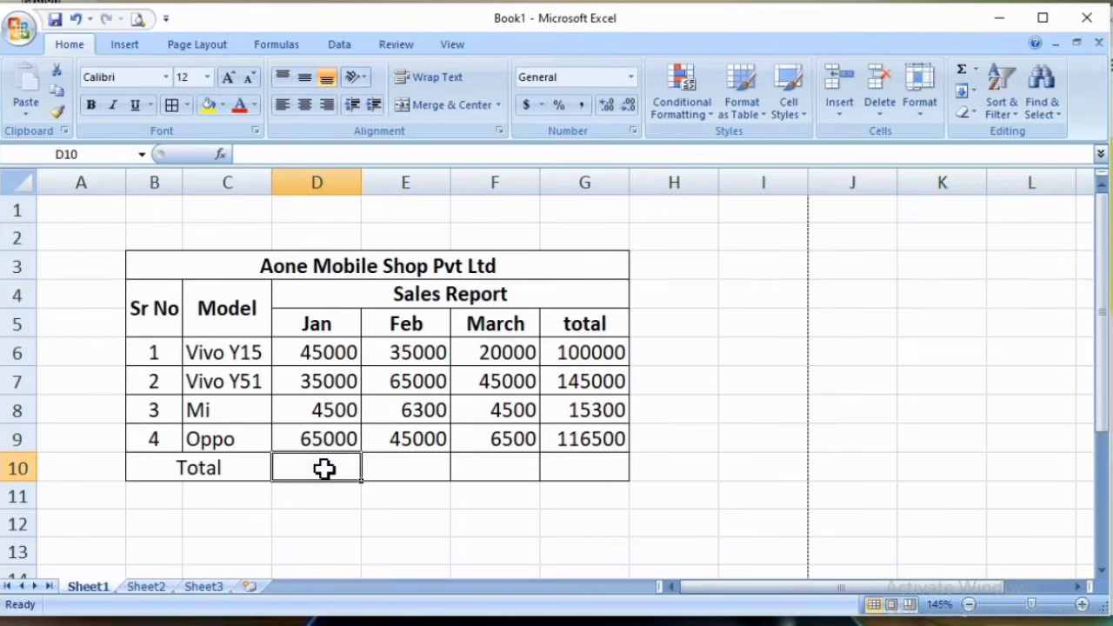
key("alt+equal")
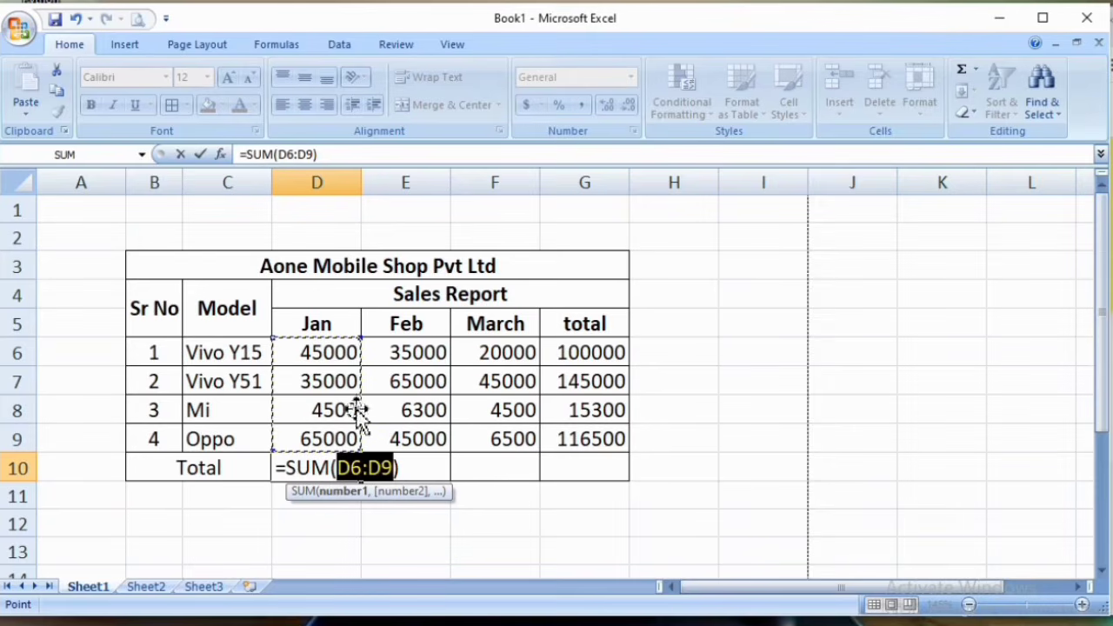
key("Return")
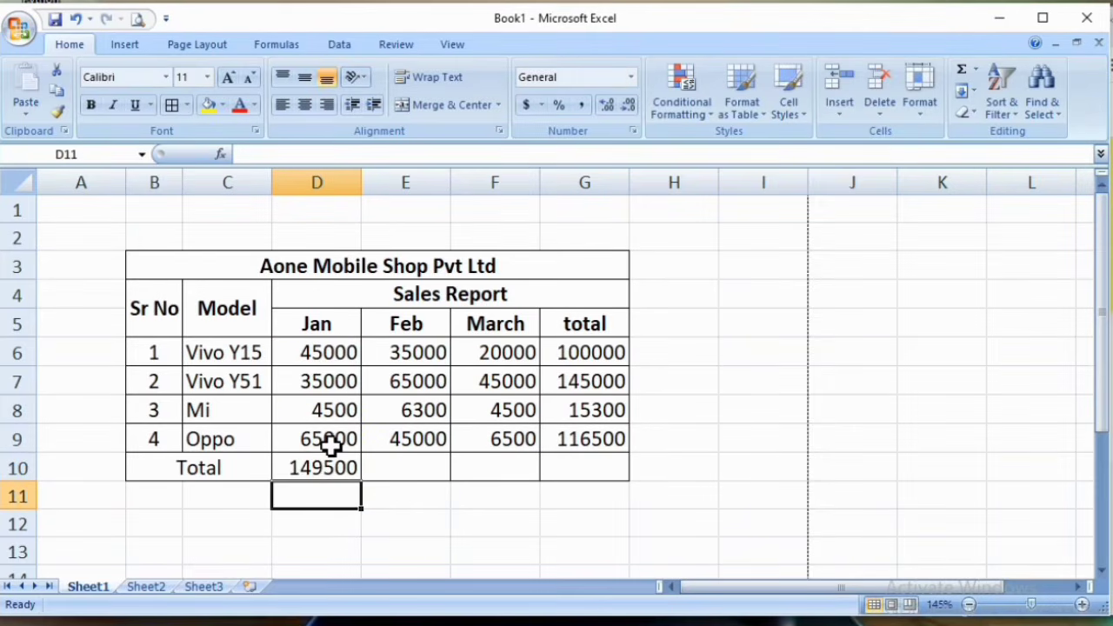
left_click(311, 468)
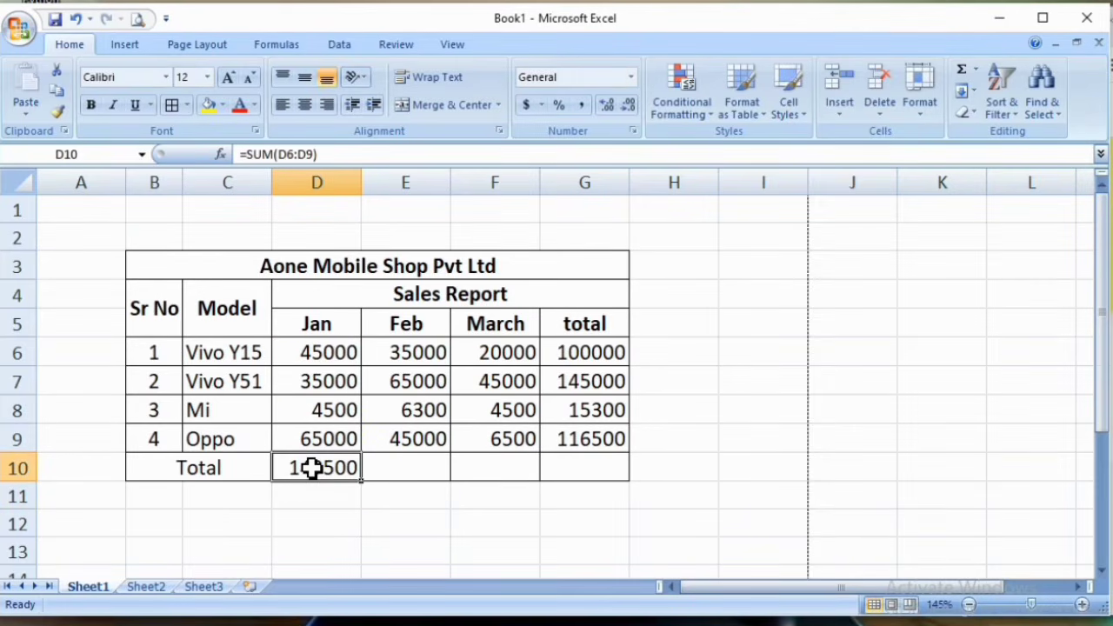
left_click_drag(362, 480, 601, 472)
left_click(604, 469)
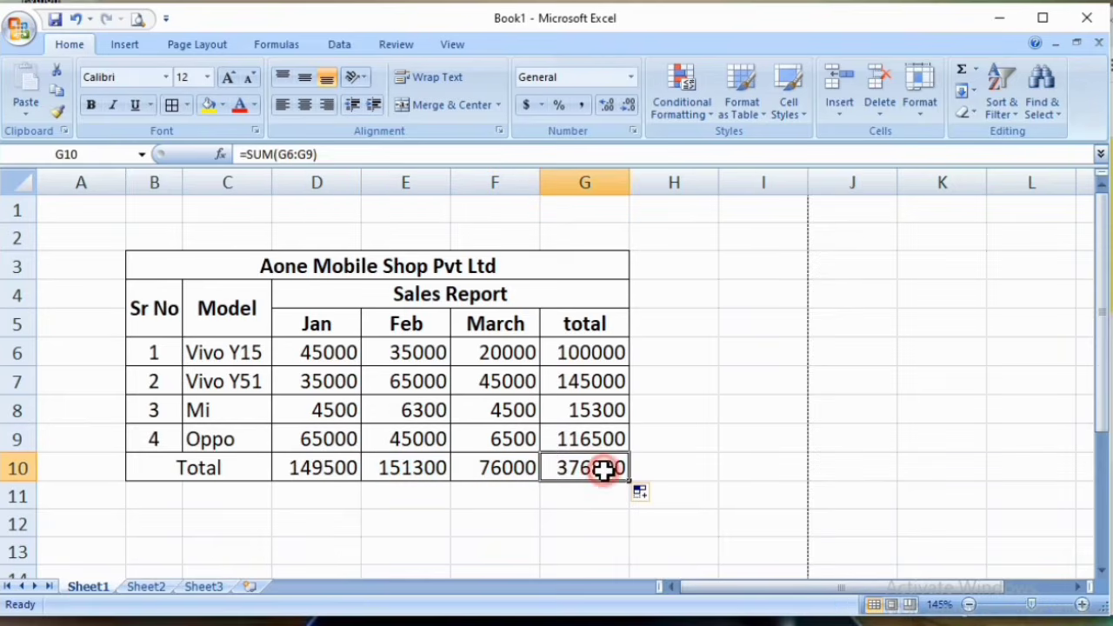
left_click(512, 472)
left_click(416, 471)
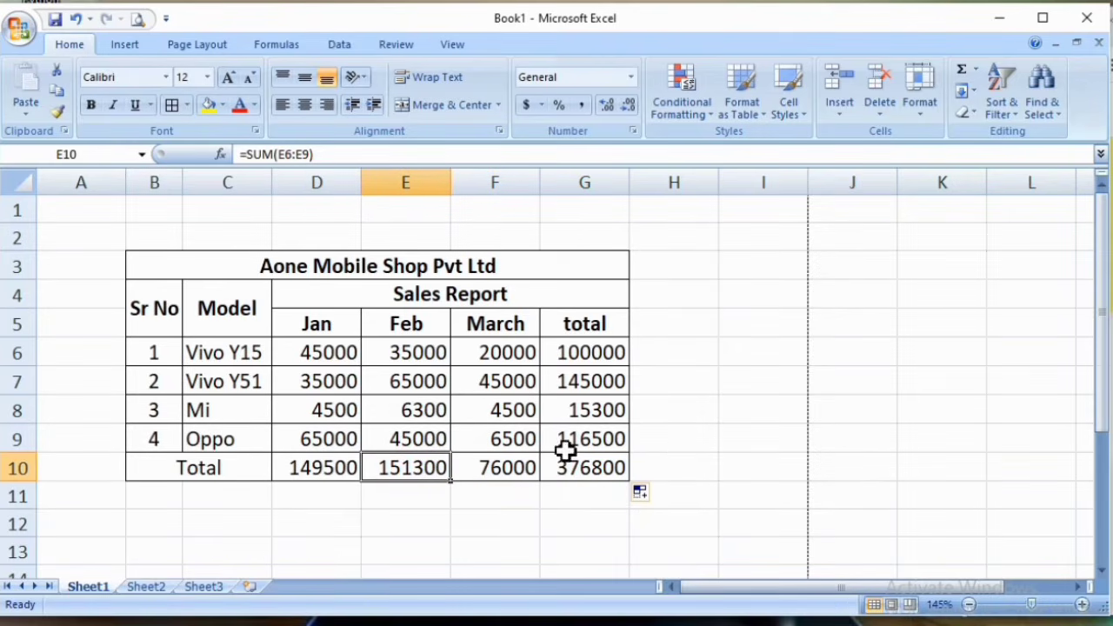
- Make the whole Total row, B10 to G10, bold
left_click_drag(136, 467, 564, 468)
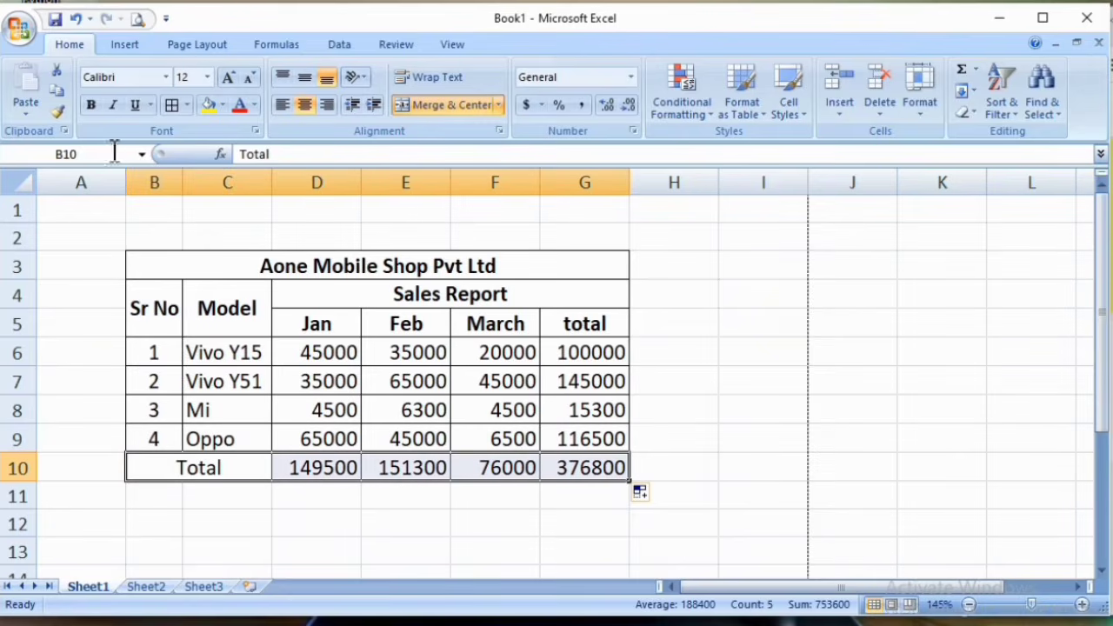
left_click(90, 105)
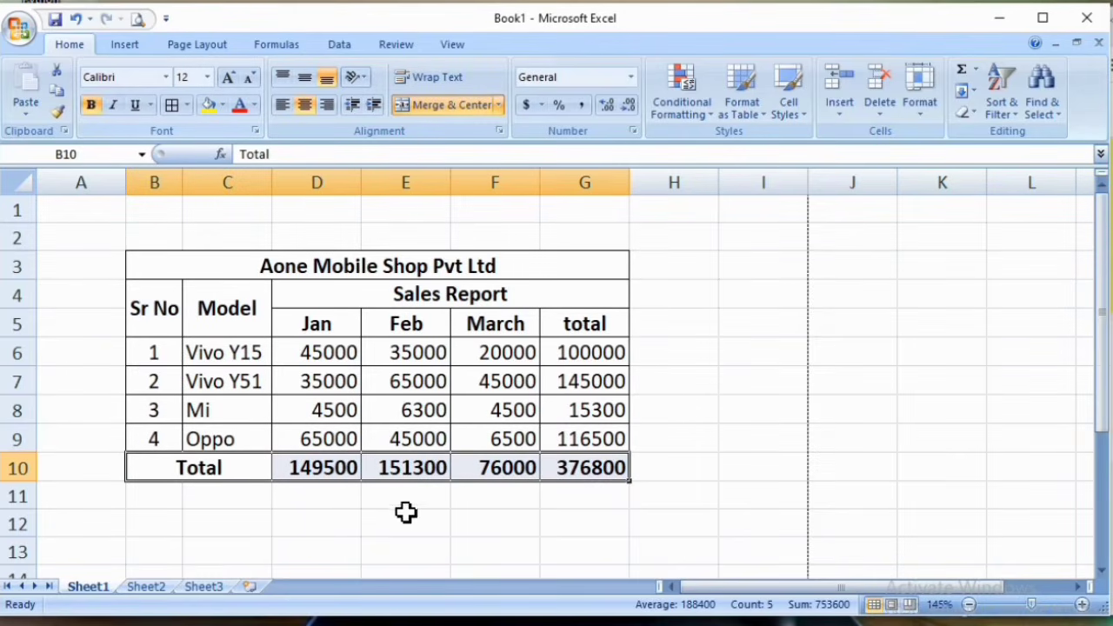
left_click(426, 414)
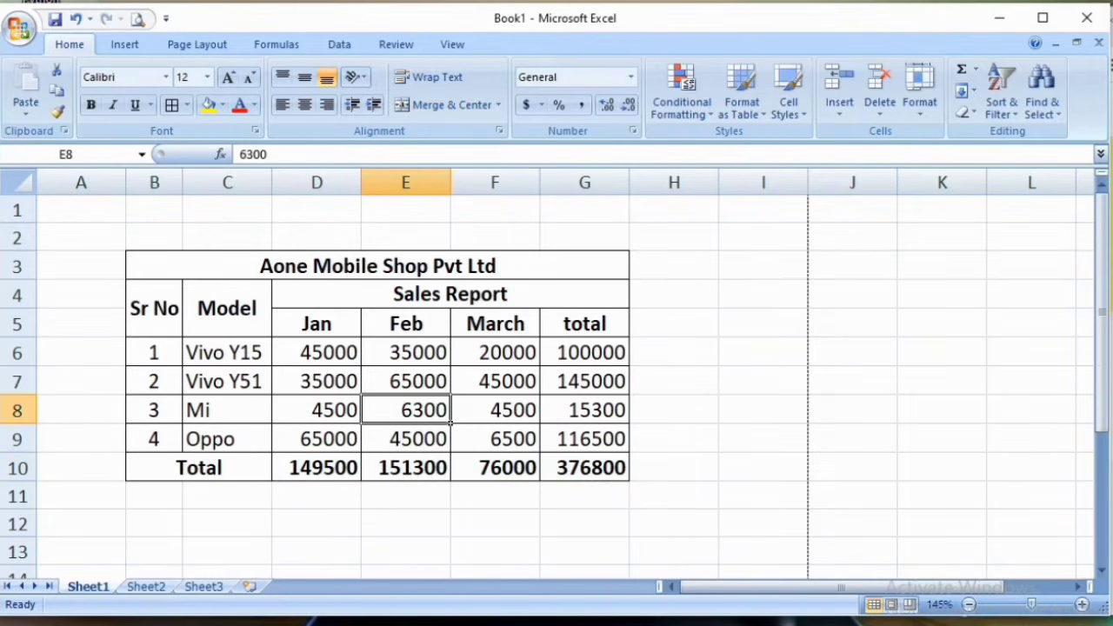
- Apply the comma number style with two decimals to the sales and total figures in D6:G10
left_click(323, 350)
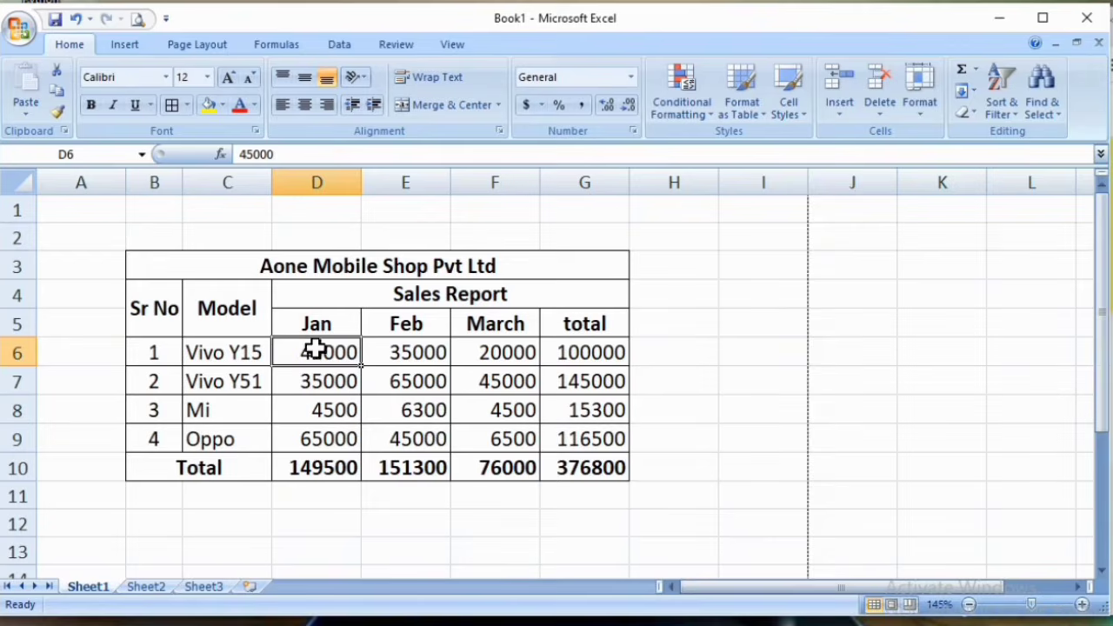
left_click_drag(315, 348, 590, 461)
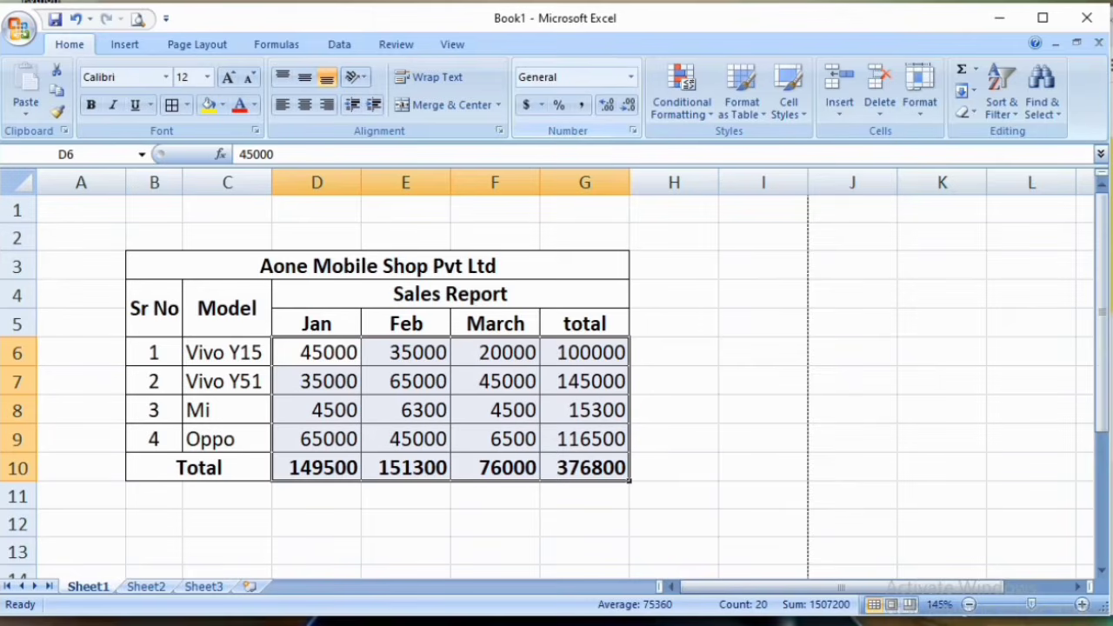
left_click(584, 103)
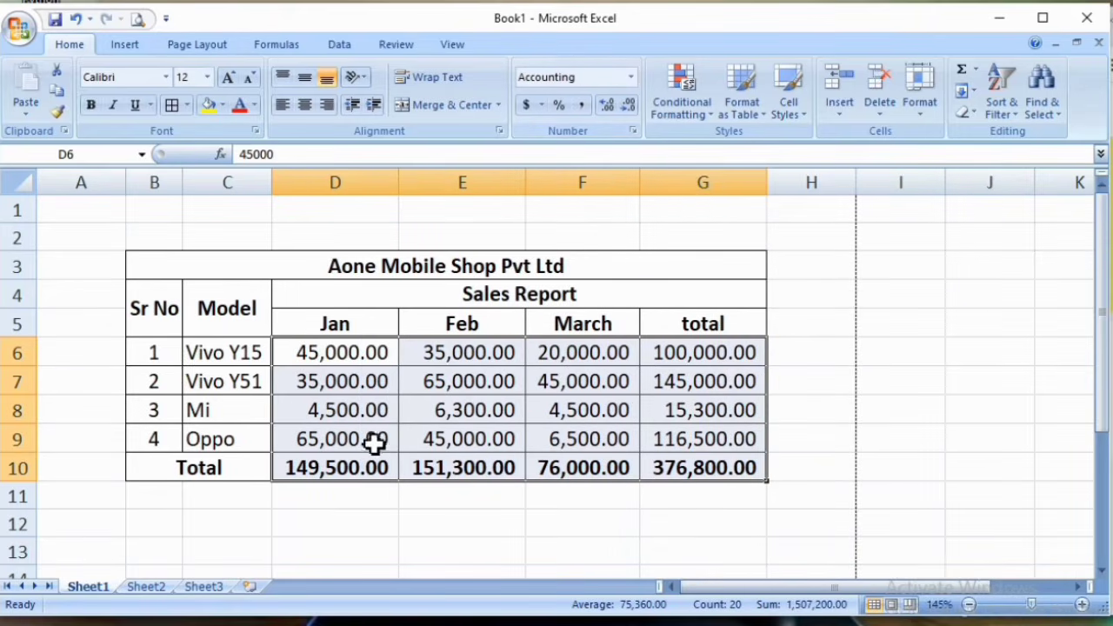
left_click(332, 428)
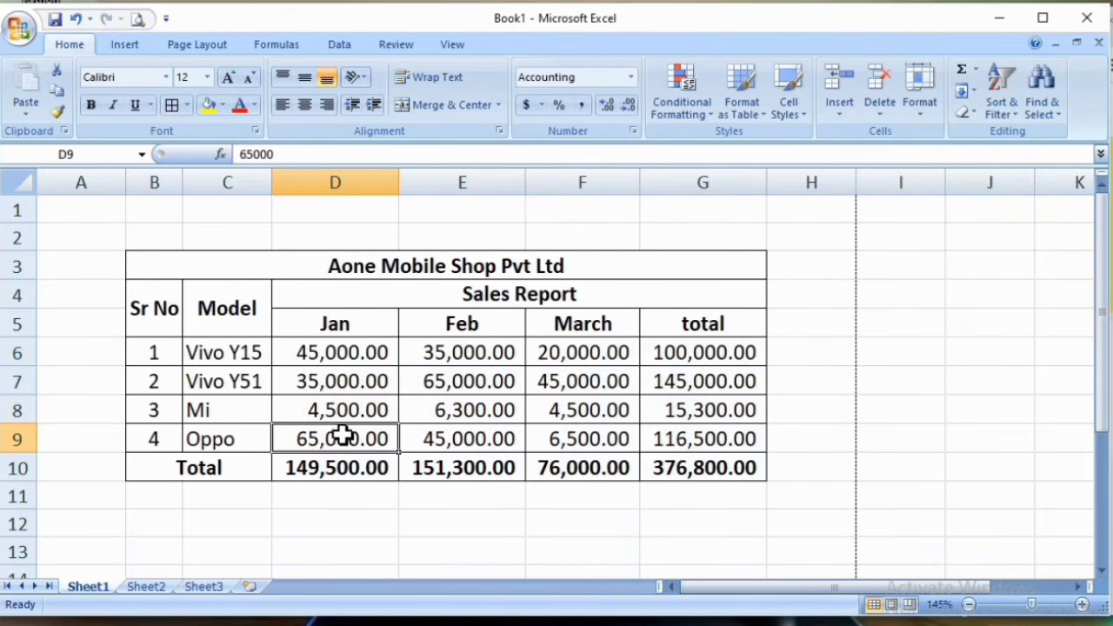
left_click(327, 354)
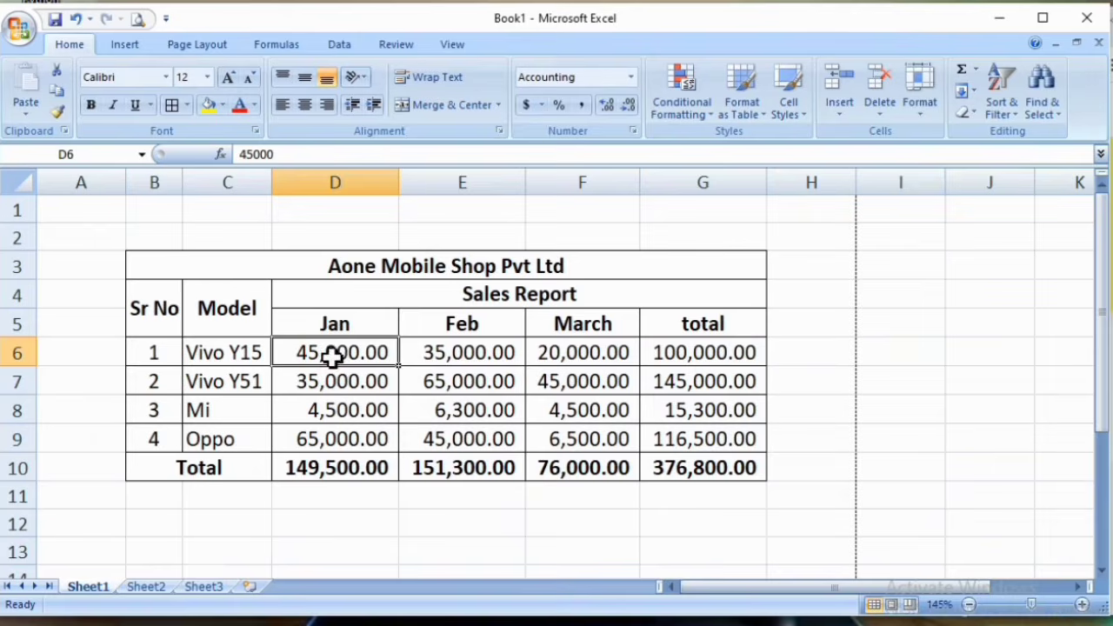
left_click(668, 358)
left_click(691, 440)
left_click(701, 488)
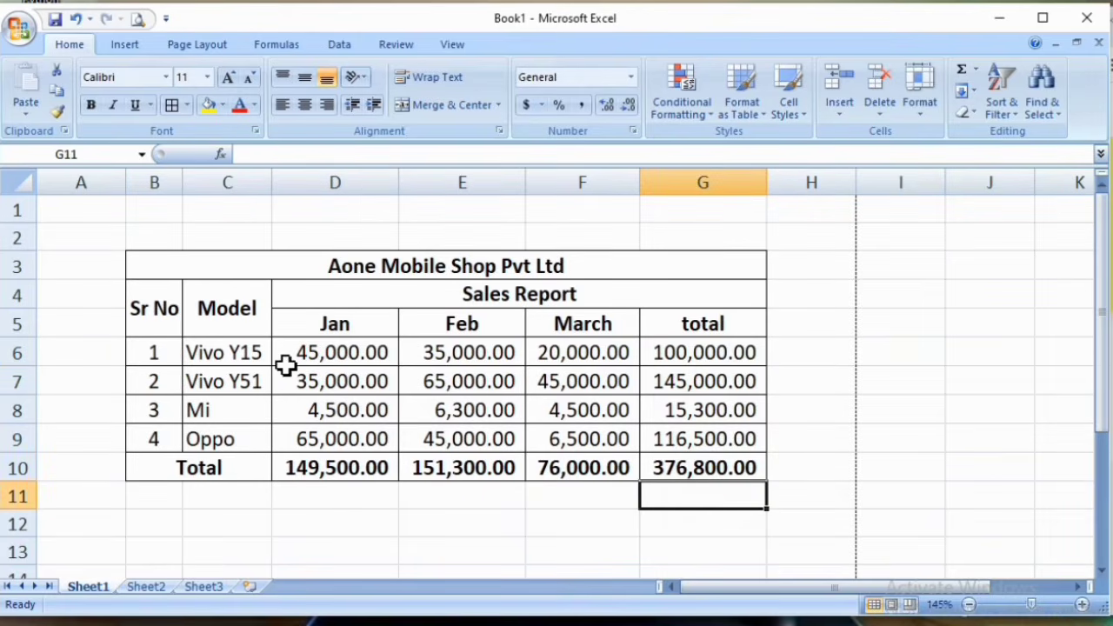
left_click_drag(150, 348, 243, 355)
left_click(243, 409)
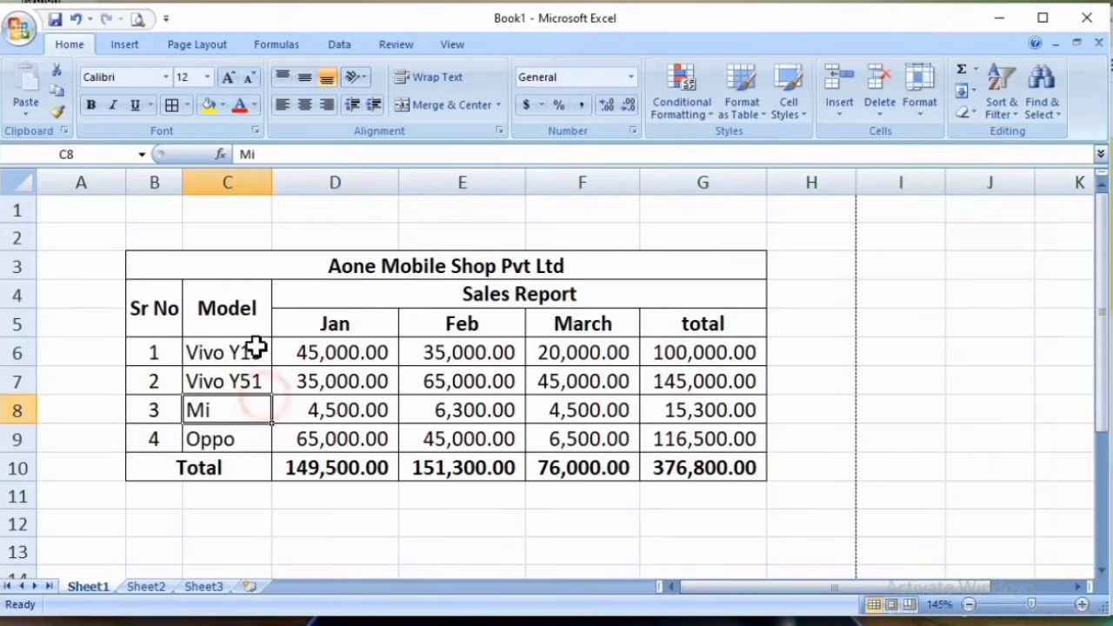
left_click(231, 353)
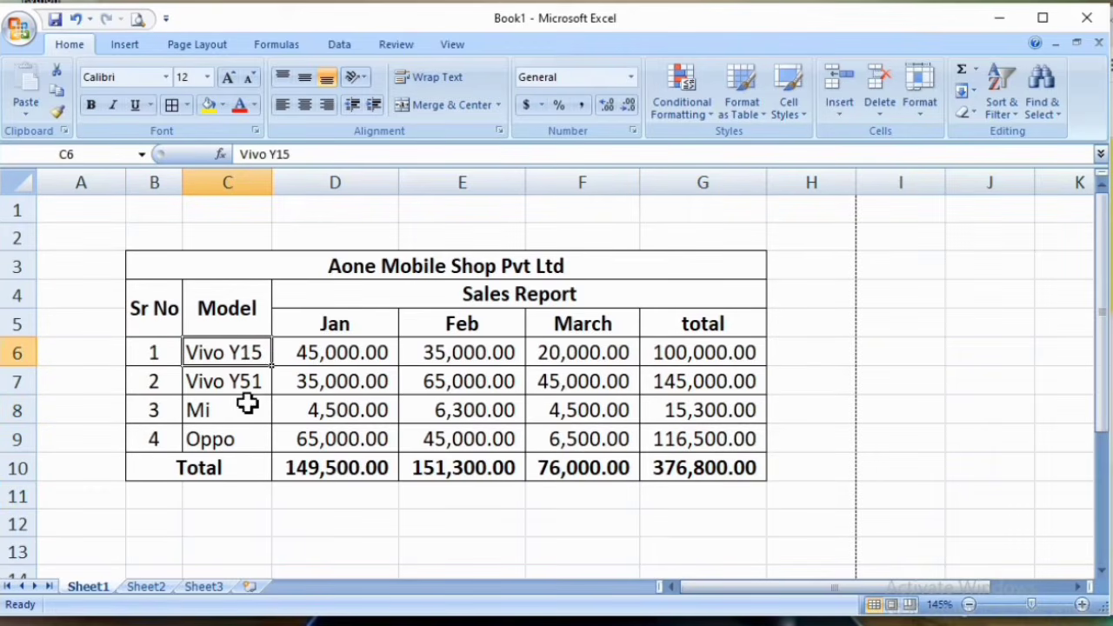
- Widen the Model column C noticeably and make the Jan, March and total columns D, F and G slightly wider
left_click_drag(267, 182, 308, 182)
left_click(286, 181)
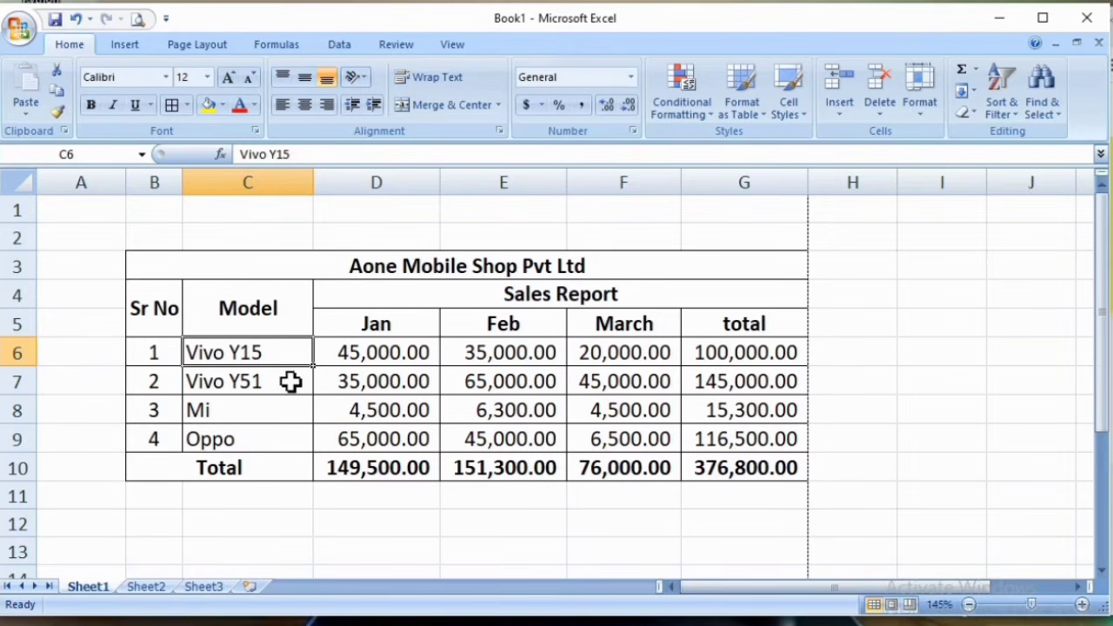
mouse_move(440, 175)
left_mouse_down()
mouse_move(421, 182)
mouse_move(446, 188)
left_mouse_up()
left_click(371, 470)
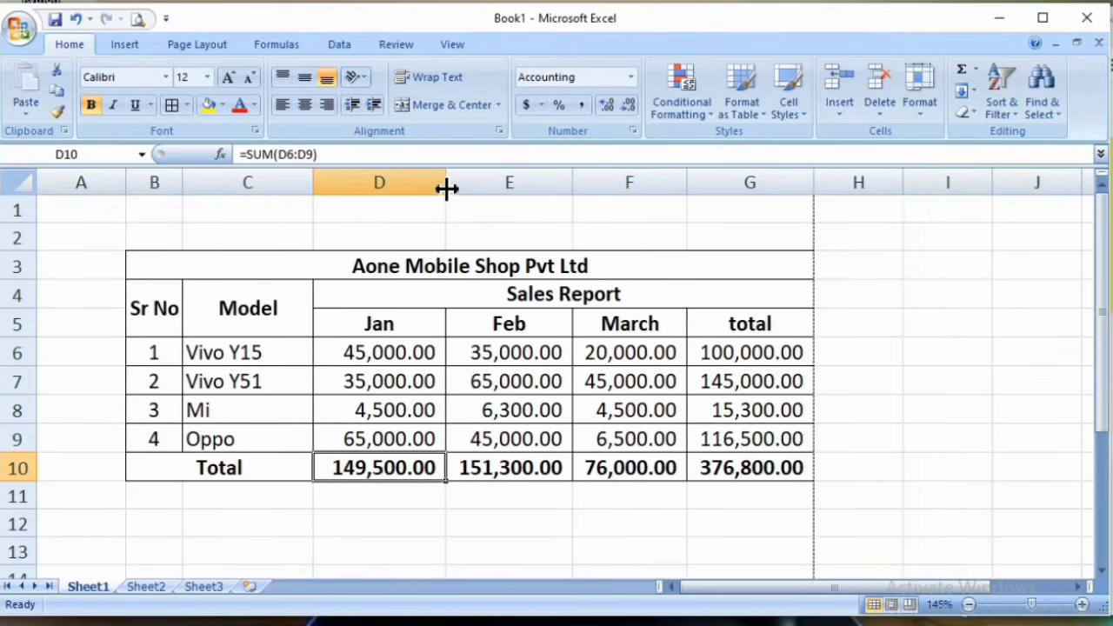
left_click(446, 188)
left_click_drag(812, 182, 821, 182)
mouse_move(683, 185)
left_mouse_down()
mouse_move(704, 186)
mouse_move(682, 193)
left_mouse_up()
left_click(692, 185)
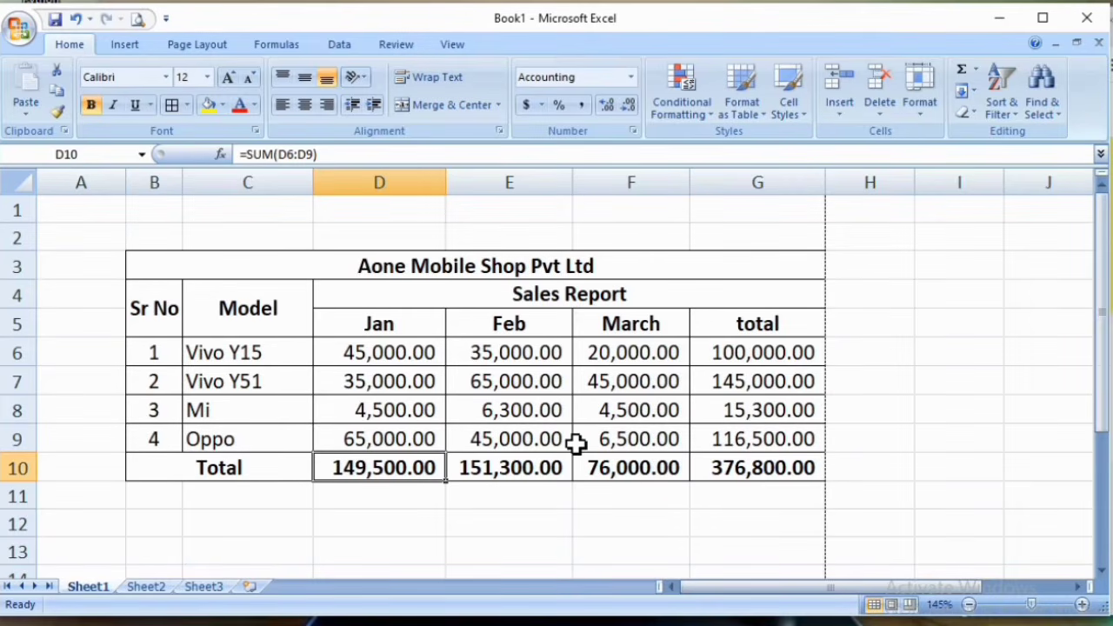
- Check the sales report's page layout in print preview and return to the worksheet
left_click(138, 21)
left_click(510, 221)
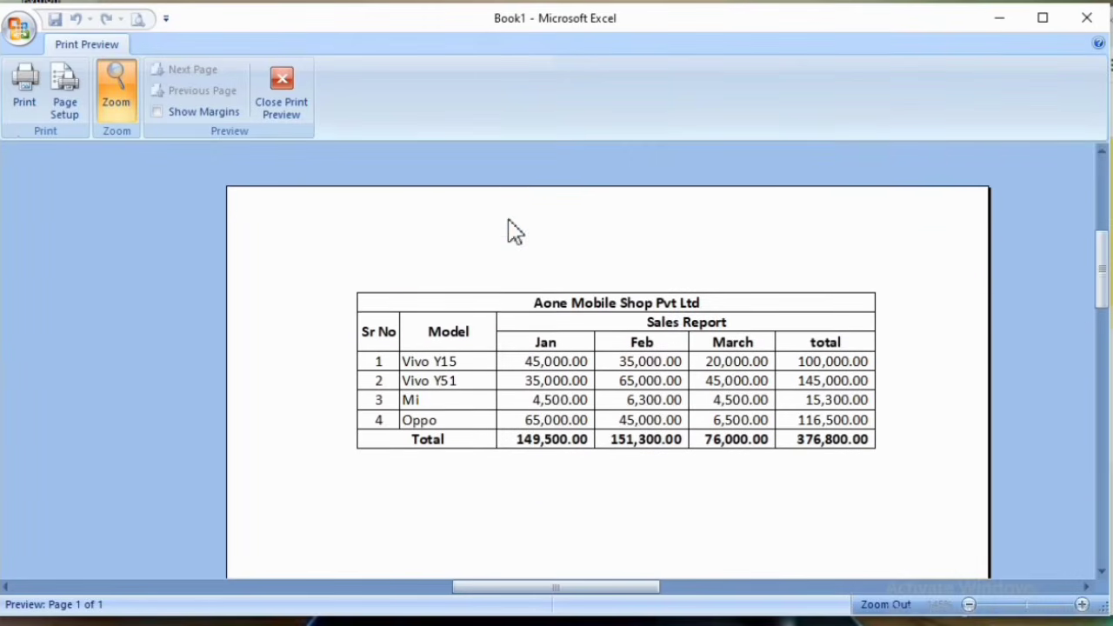
scroll(515, 231, "up", 1)
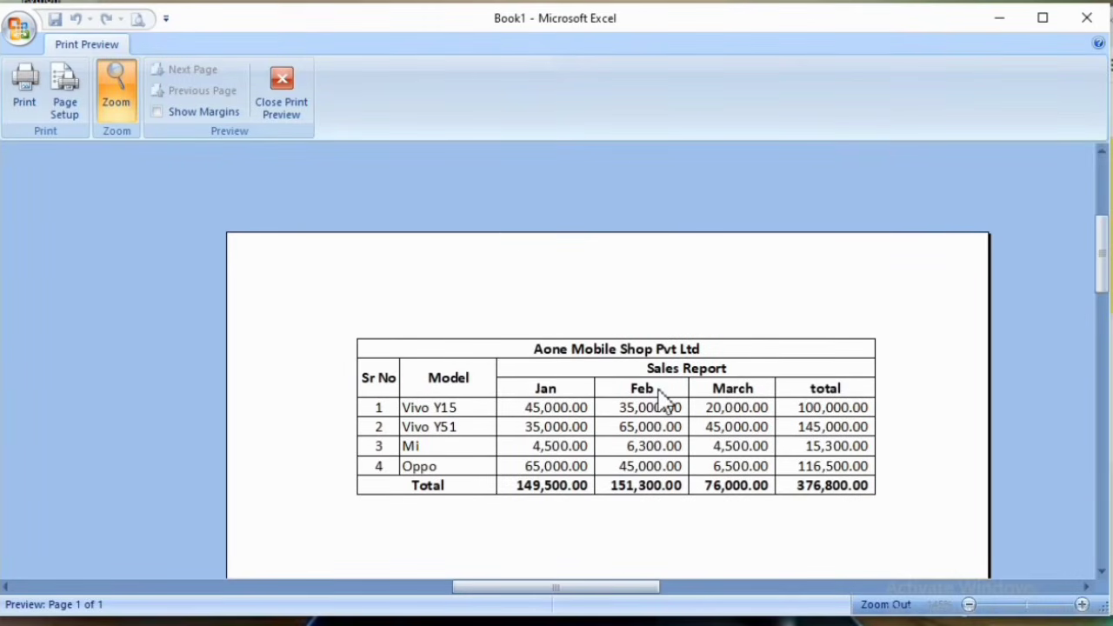
left_click(282, 92)
left_click(352, 344)
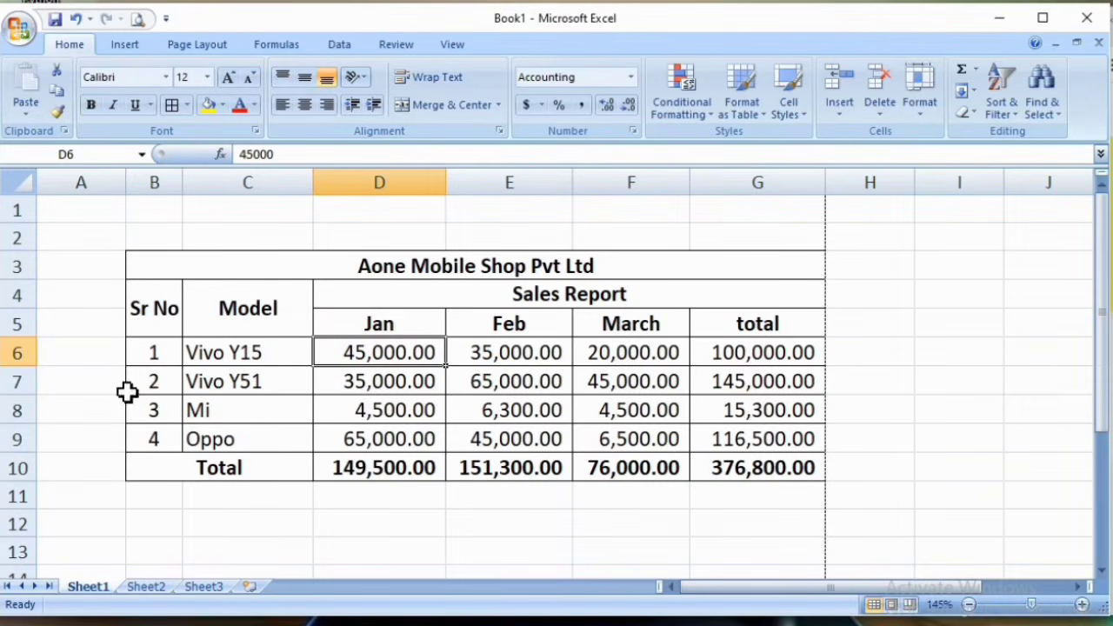
- Increase the height of rows 6 to 10 evenly so the model and Total rows are taller
left_click(16, 351)
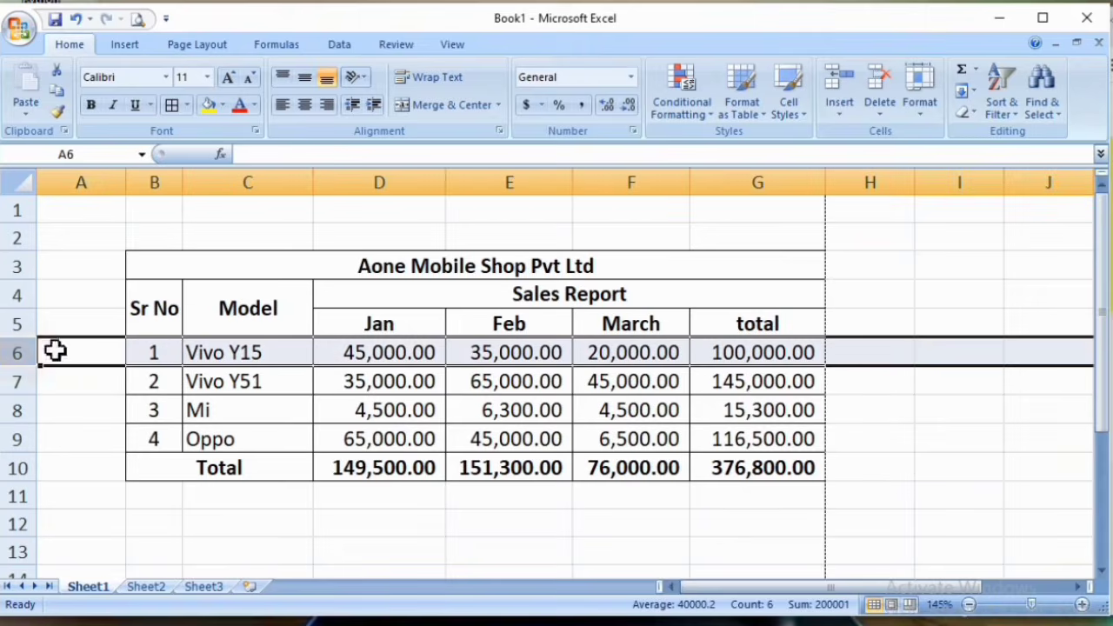
left_click(144, 350)
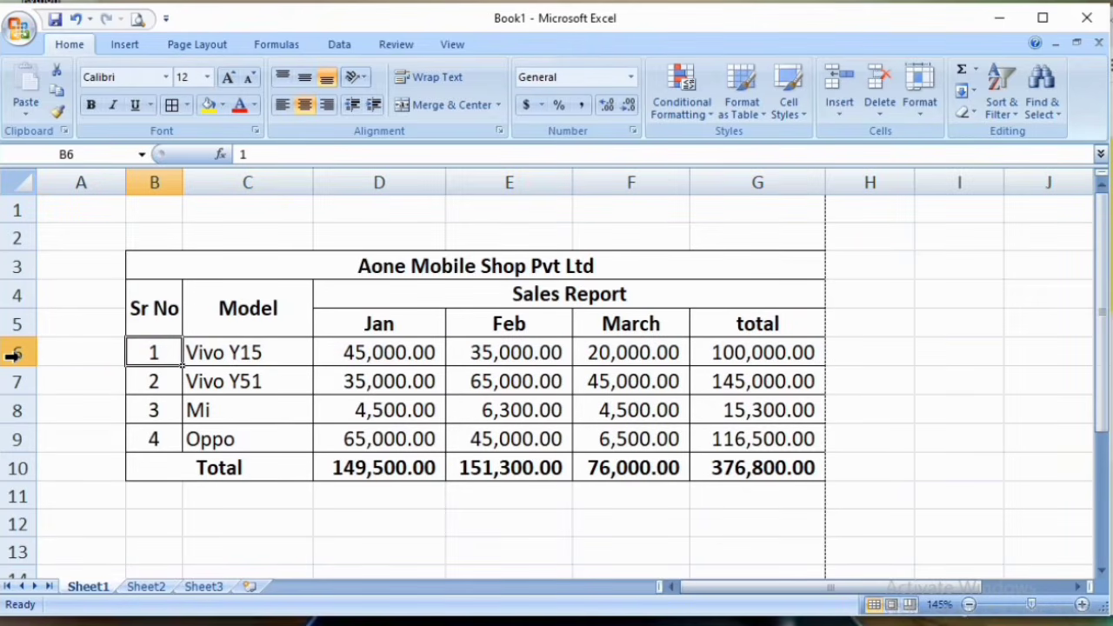
left_click_drag(14, 355, 12, 487)
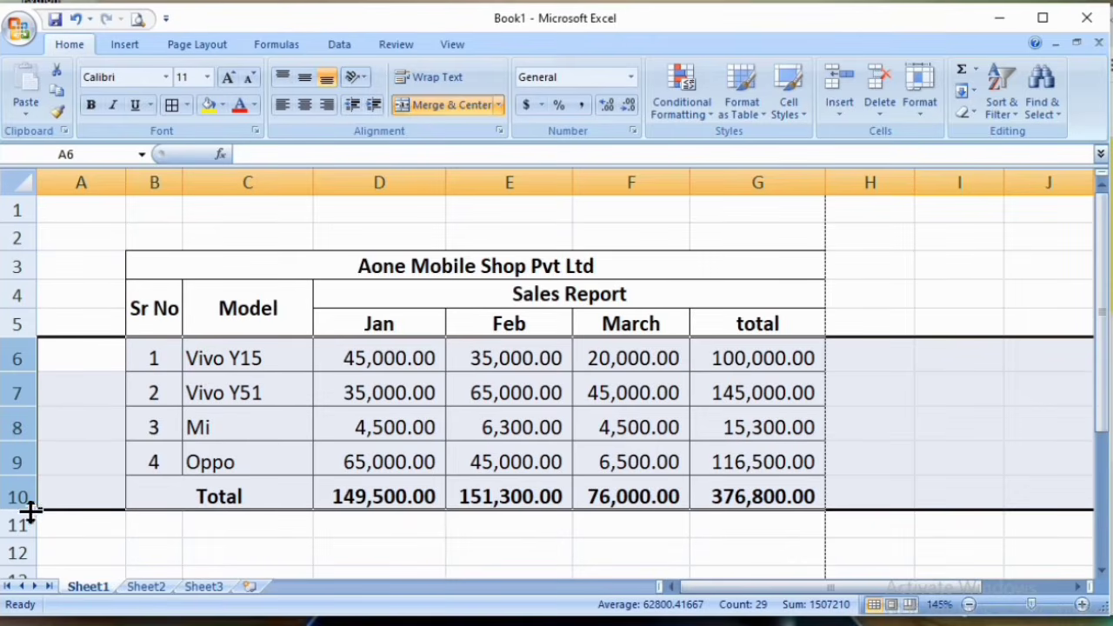
left_click_drag(29, 504, 28, 520)
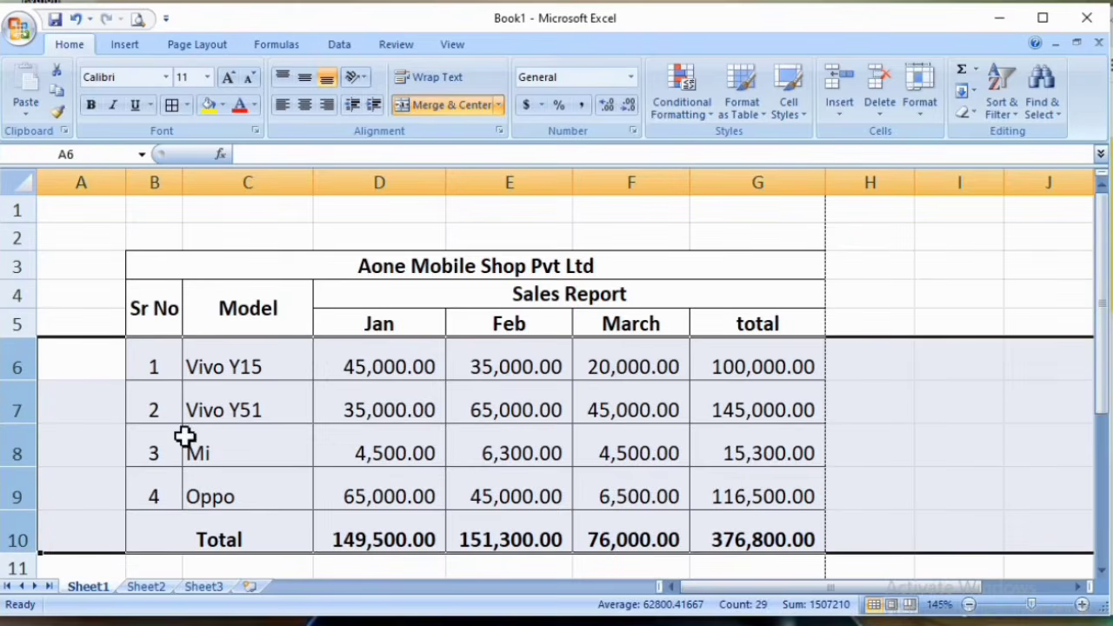
left_click(455, 412)
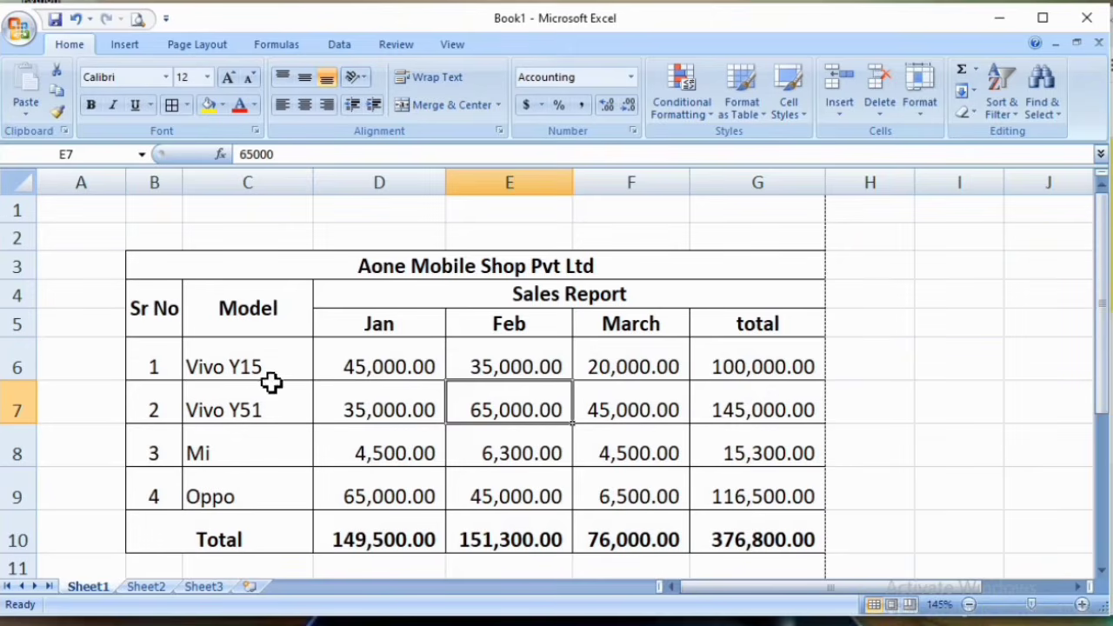
- Middle-align the contents of the model and Total rows, B6:G10, vertically
left_click_drag(160, 363, 710, 375)
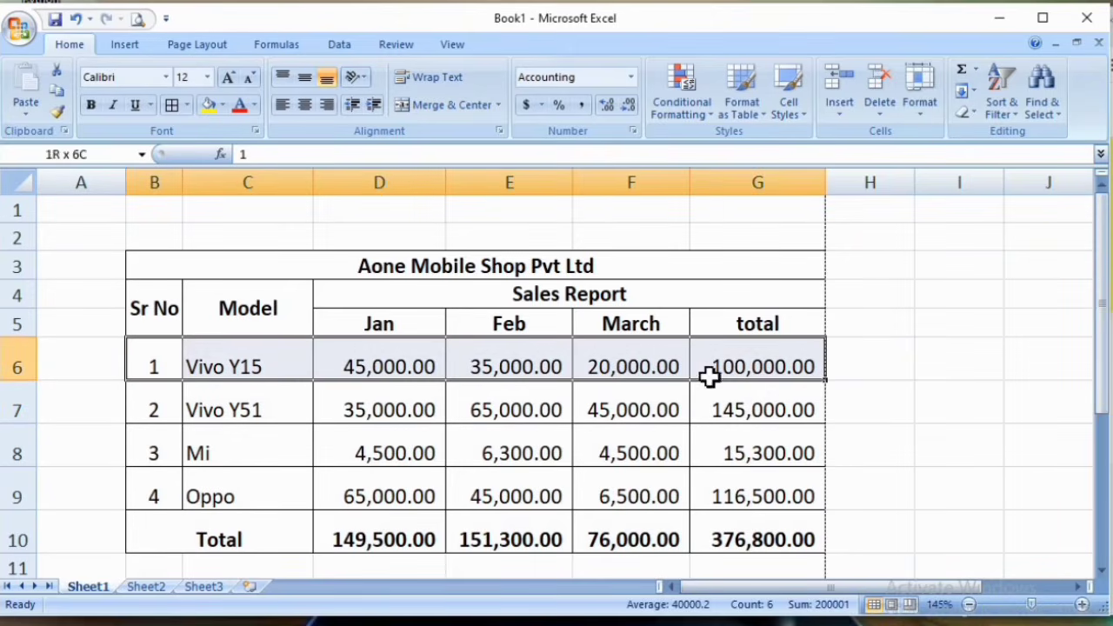
left_click(304, 405)
left_click(168, 358)
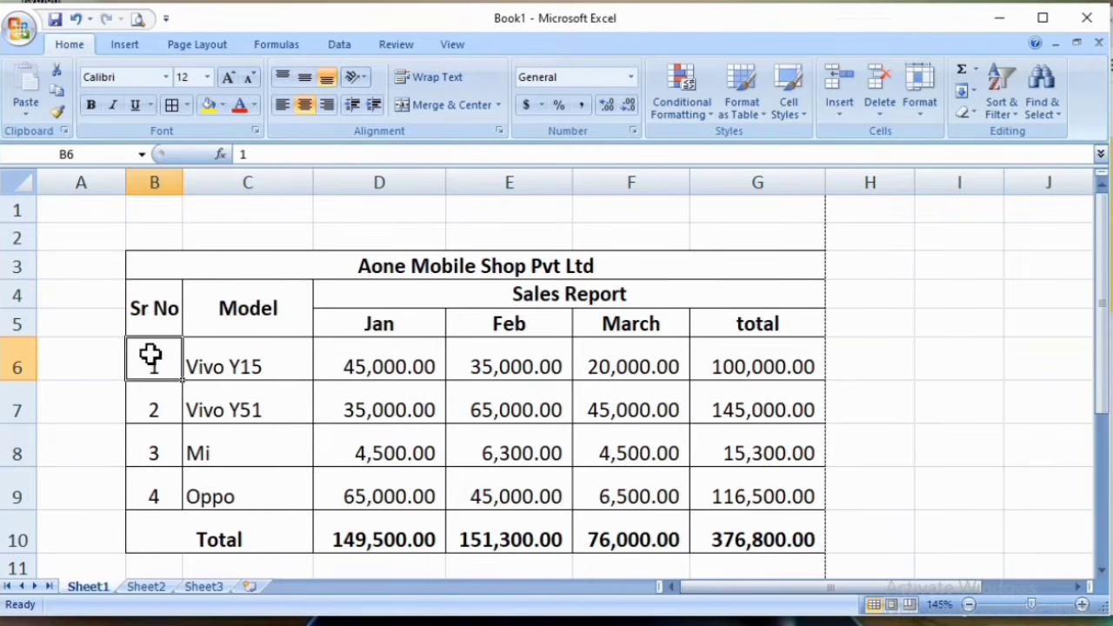
left_click_drag(150, 355, 770, 532)
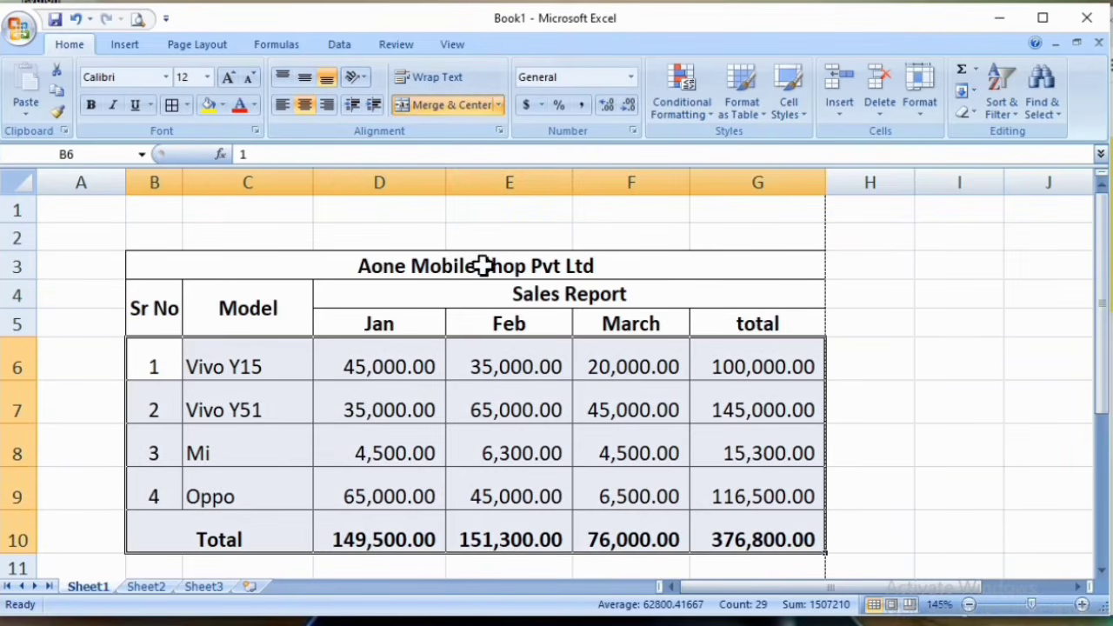
left_click(306, 80)
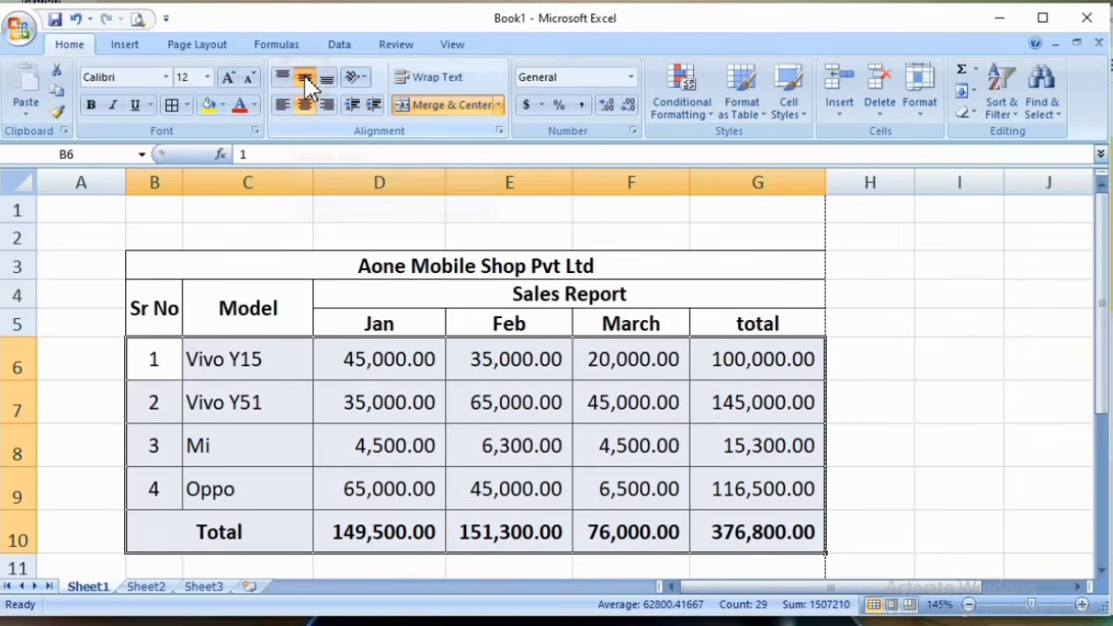
left_click(444, 400)
left_click(750, 449)
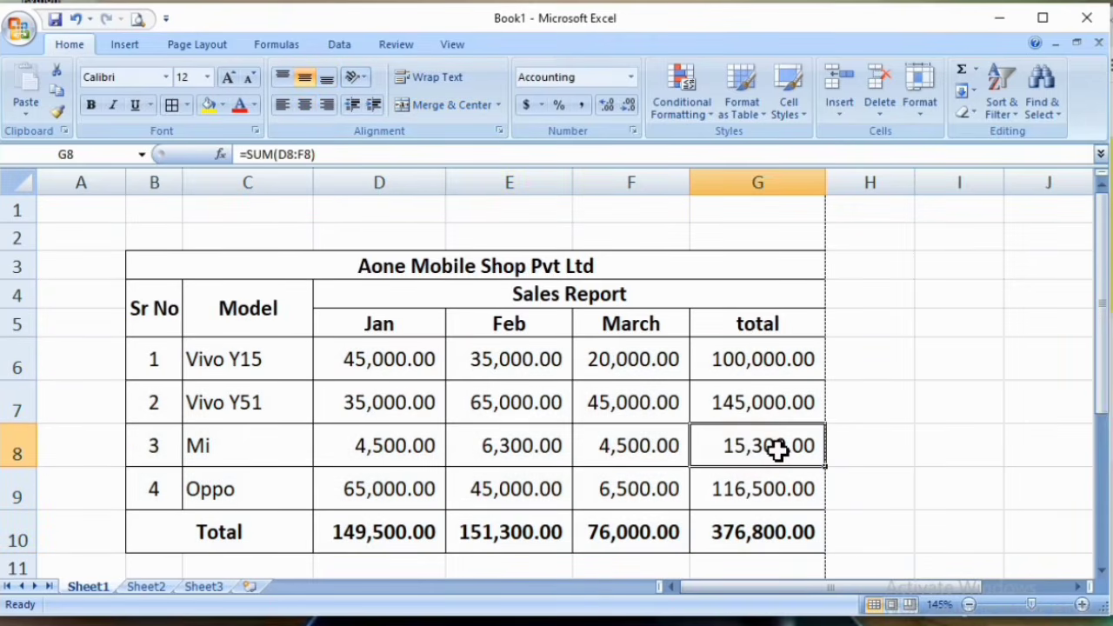
- Increase the font size of the Aone Mobile Shop Pvt Ltd title in row 3 to 14
left_click(330, 257)
left_click(228, 77)
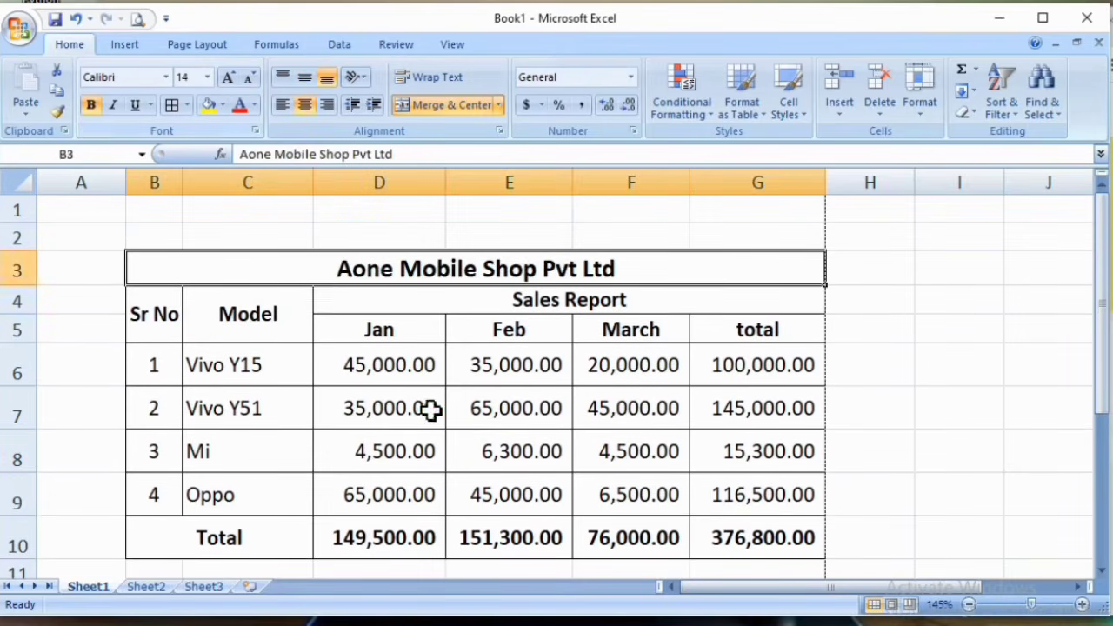
left_click(431, 411)
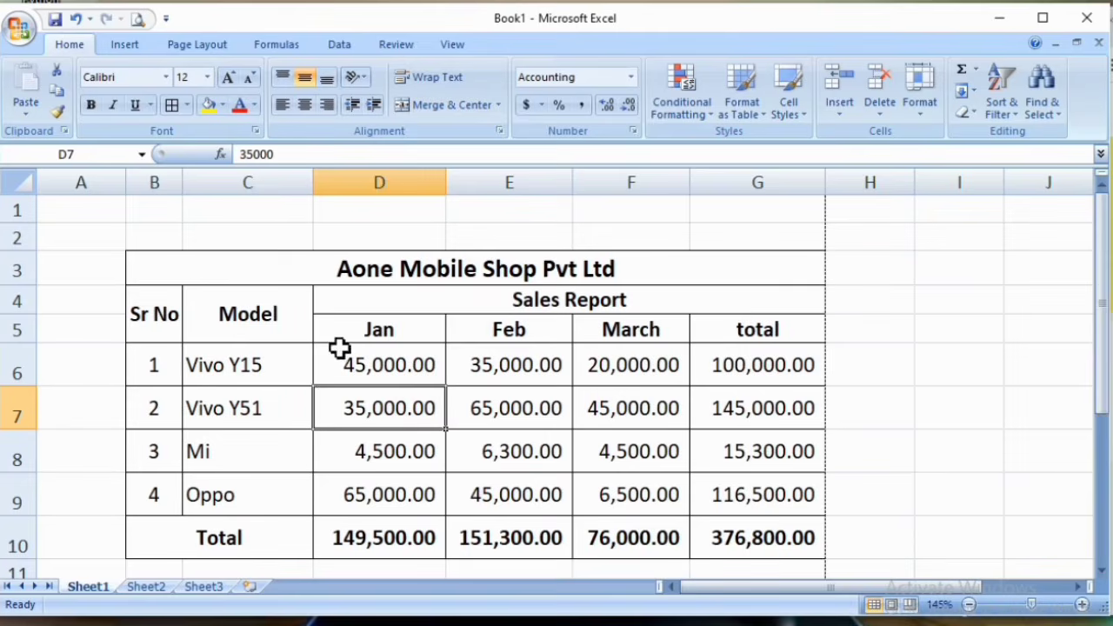
- Try a red font color on the Aone Mobile Shop Pvt Ltd title and set it back to black
left_click_drag(183, 267, 521, 450)
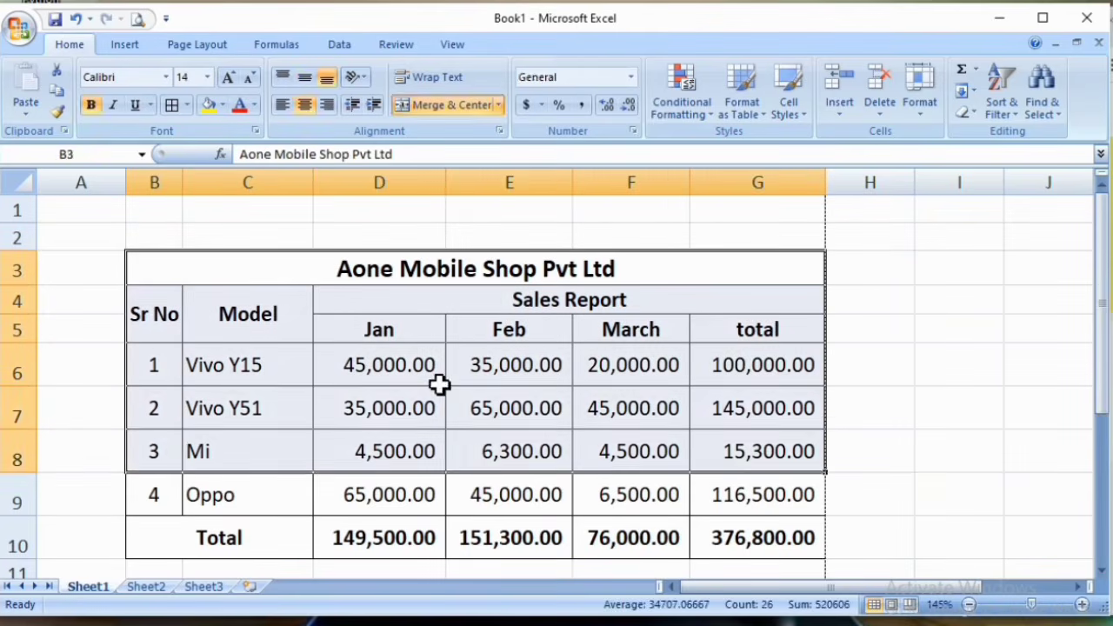
left_click(435, 378)
left_click(386, 268)
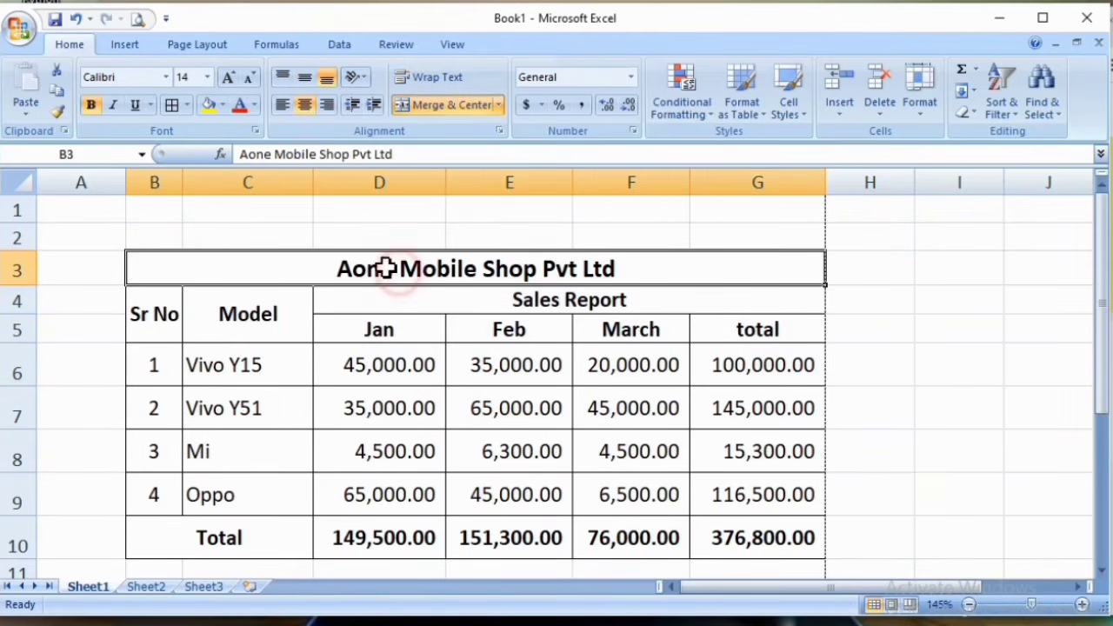
left_click(255, 105)
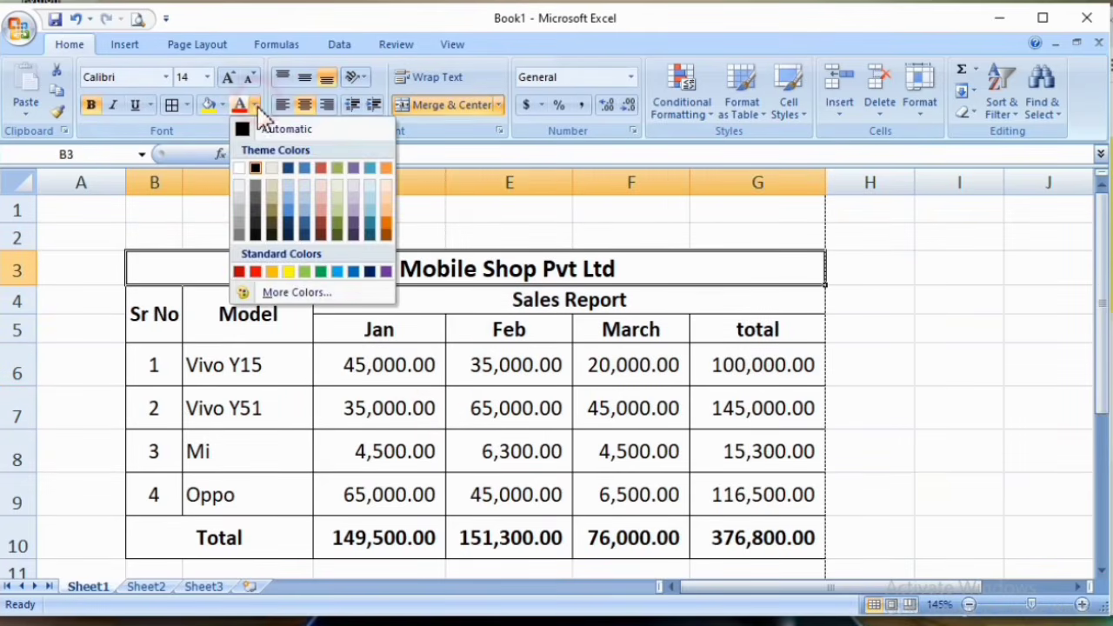
left_click(253, 273)
left_click(581, 333)
left_click(513, 409)
left_click(362, 275)
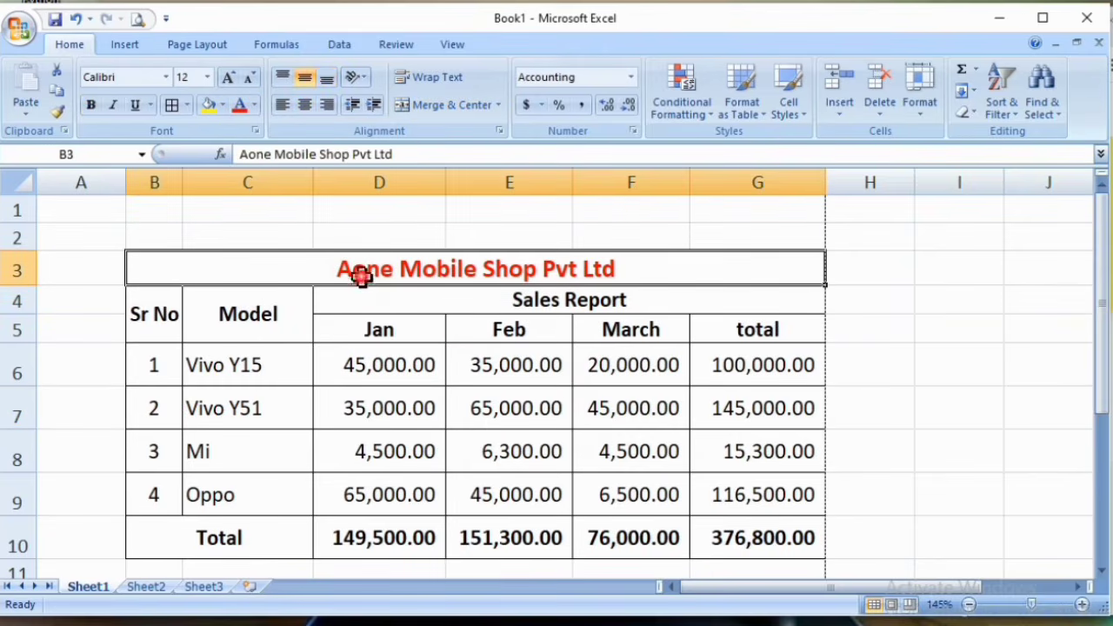
left_click(254, 105)
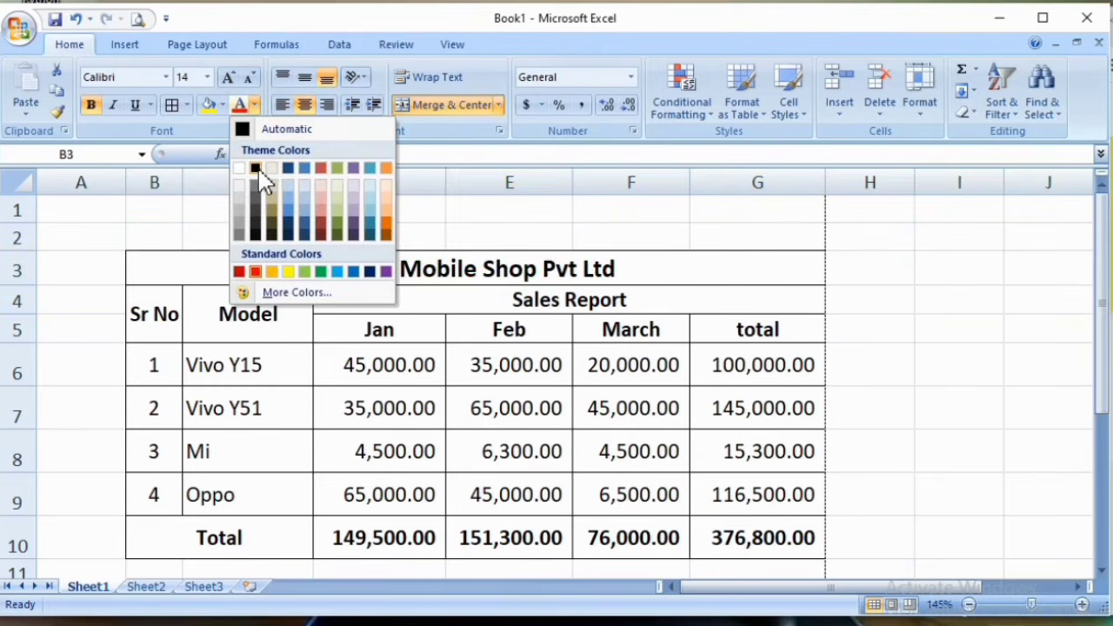
left_click(256, 168)
left_click_drag(174, 340, 756, 452)
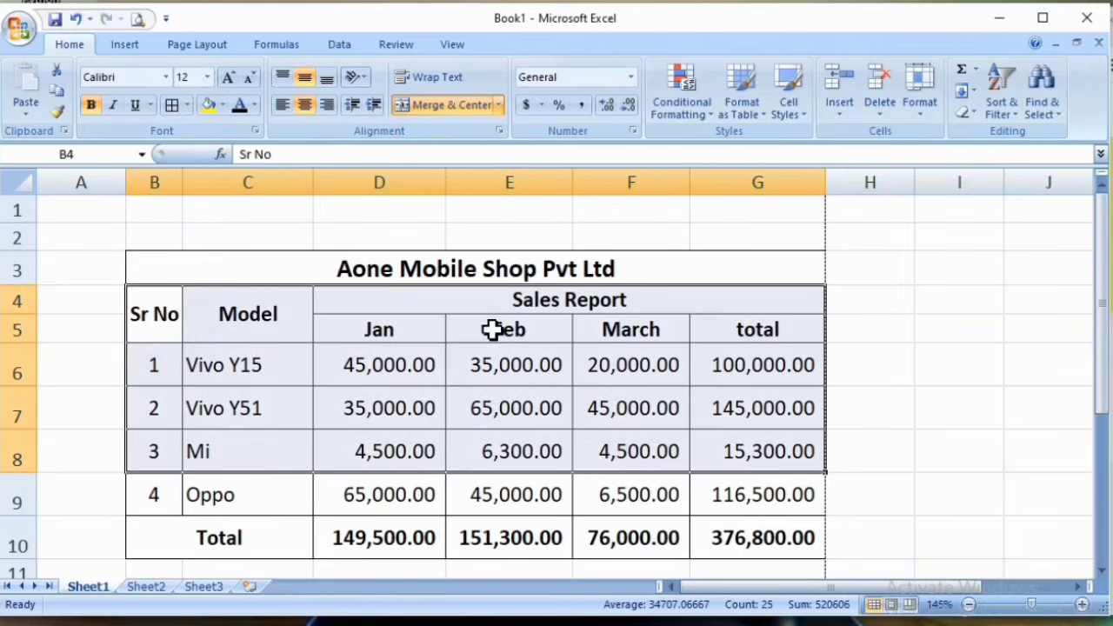
left_click(254, 104)
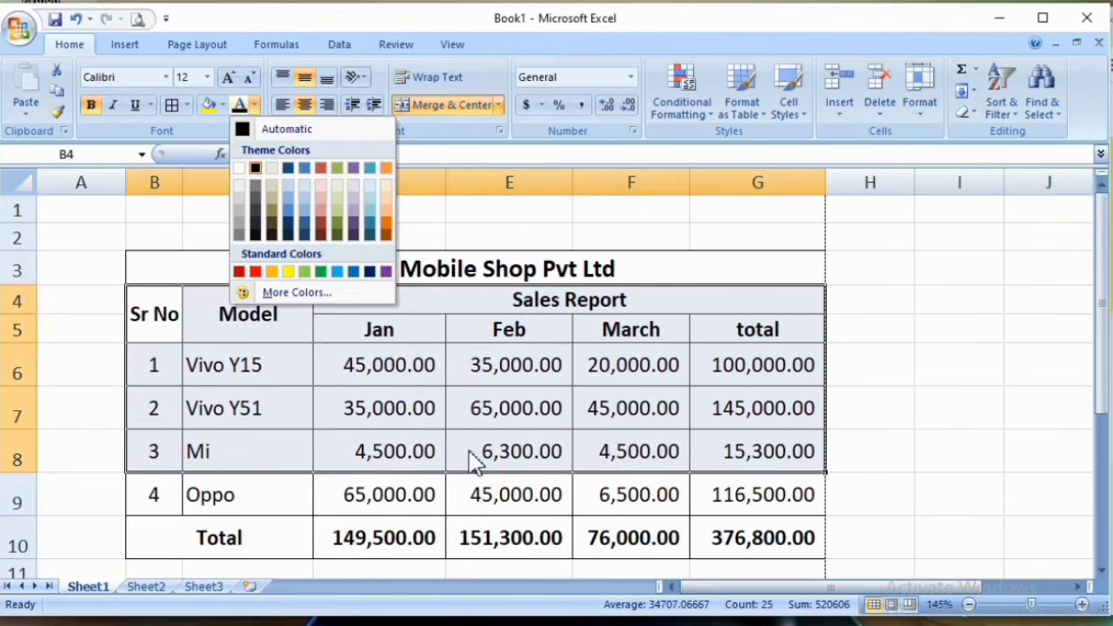
left_click(483, 496)
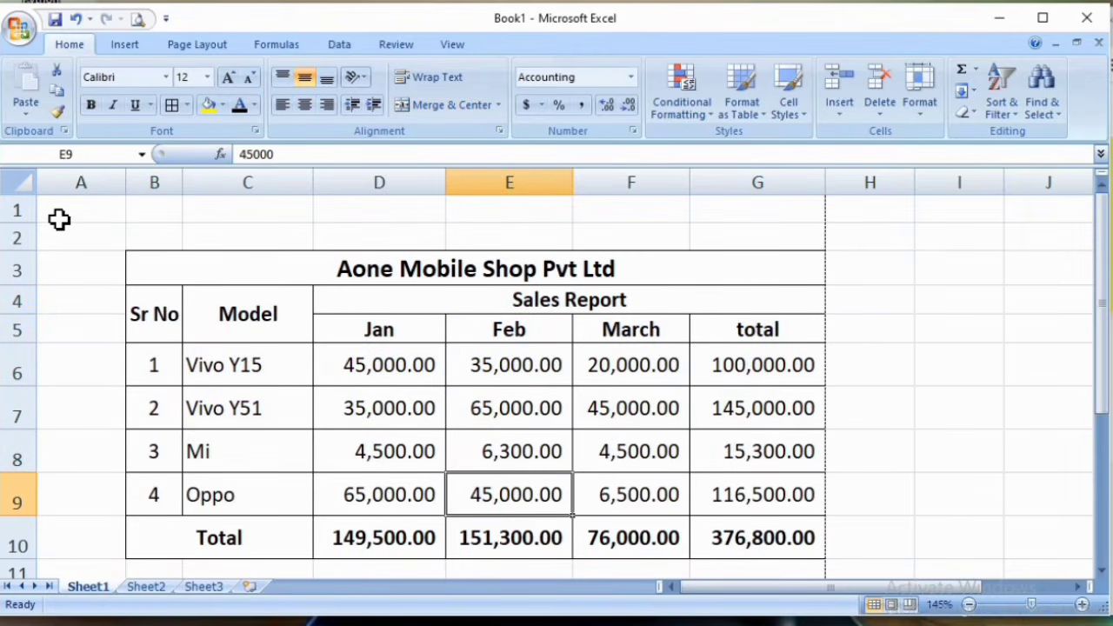
left_click_drag(58, 220, 79, 574)
left_click(67, 264)
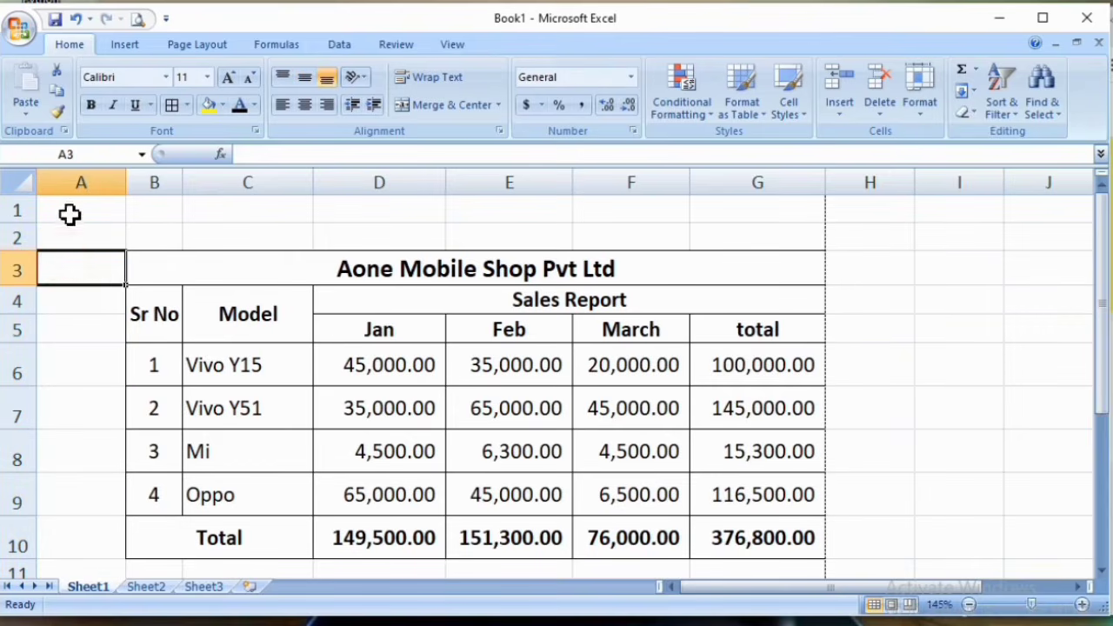
left_click_drag(70, 215, 82, 497)
left_click(152, 292)
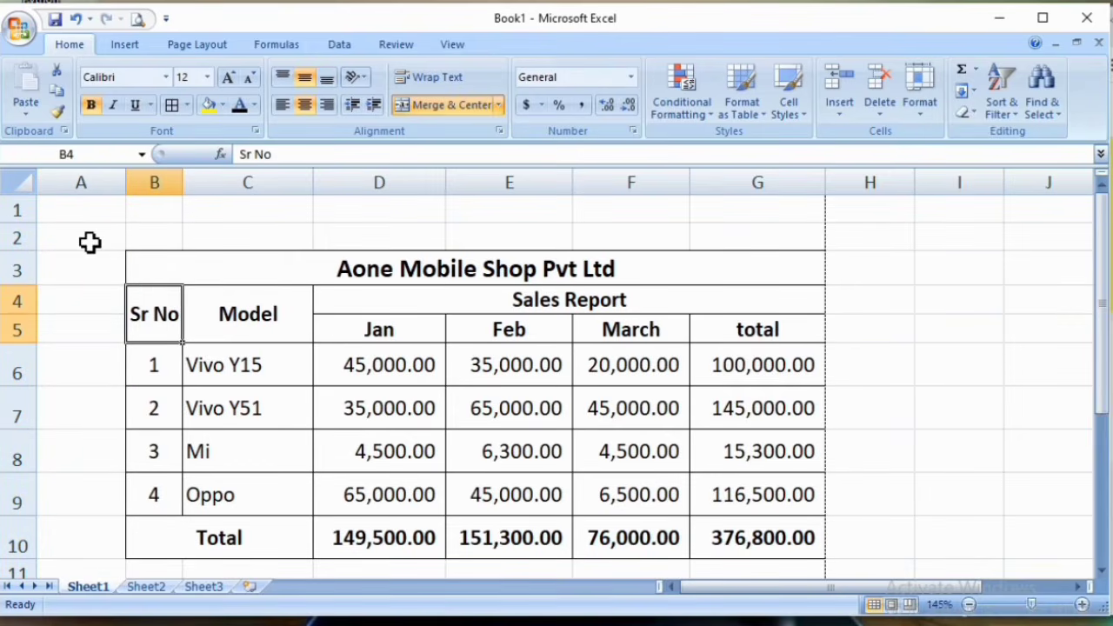
left_click_drag(85, 231, 70, 517)
left_click(224, 393)
- Delete the empty column A in front of the sales report table
right_click(81, 182)
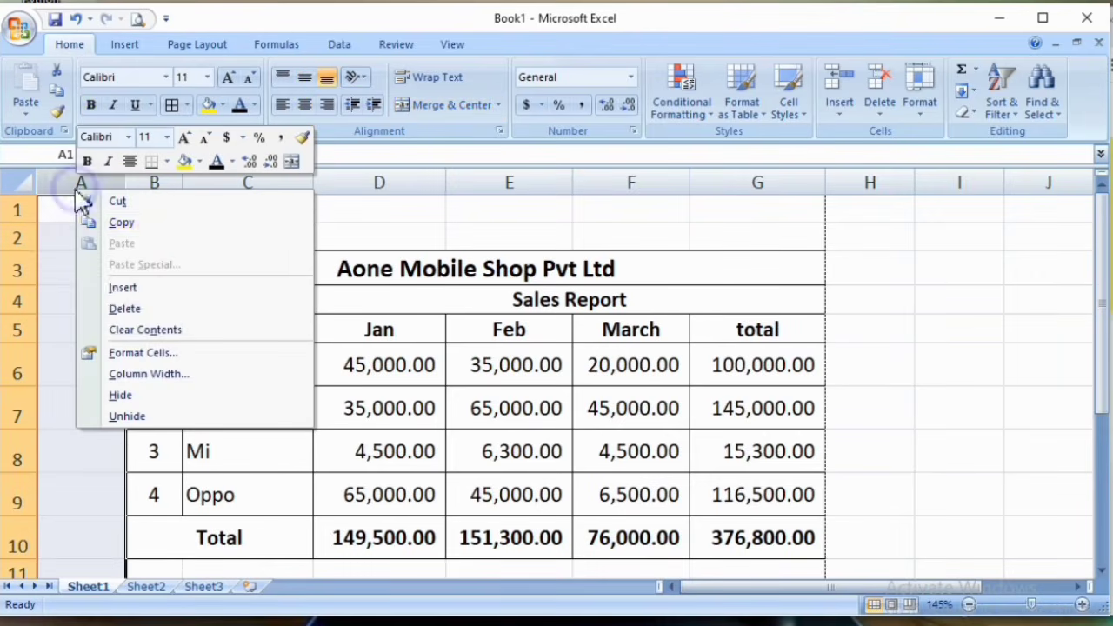
left_click(438, 450)
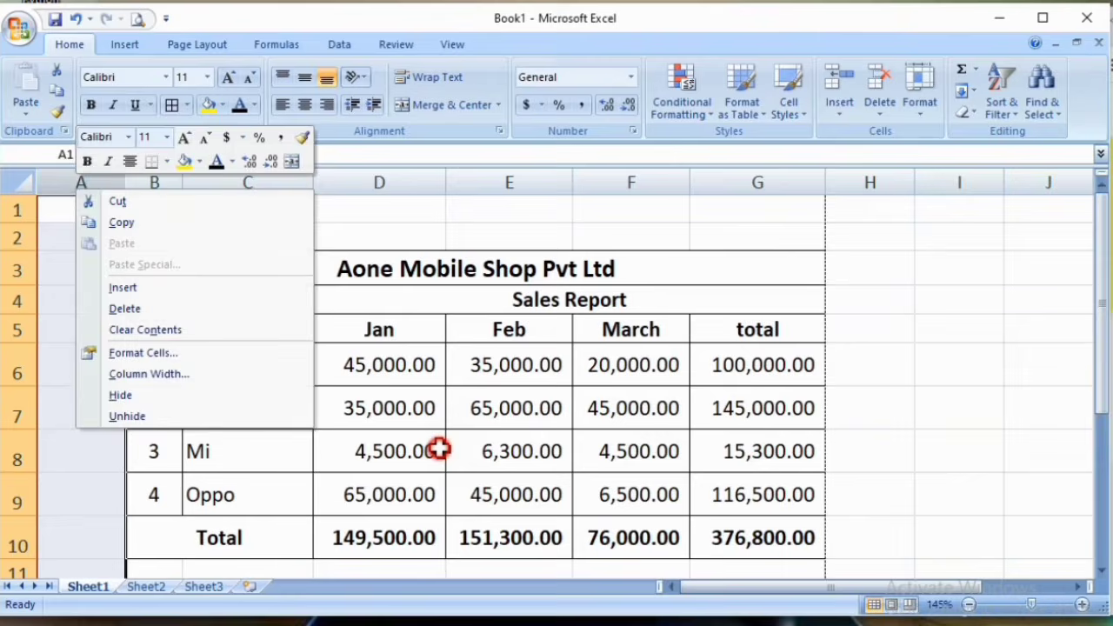
right_click(81, 177)
left_click(124, 301)
left_click(179, 374)
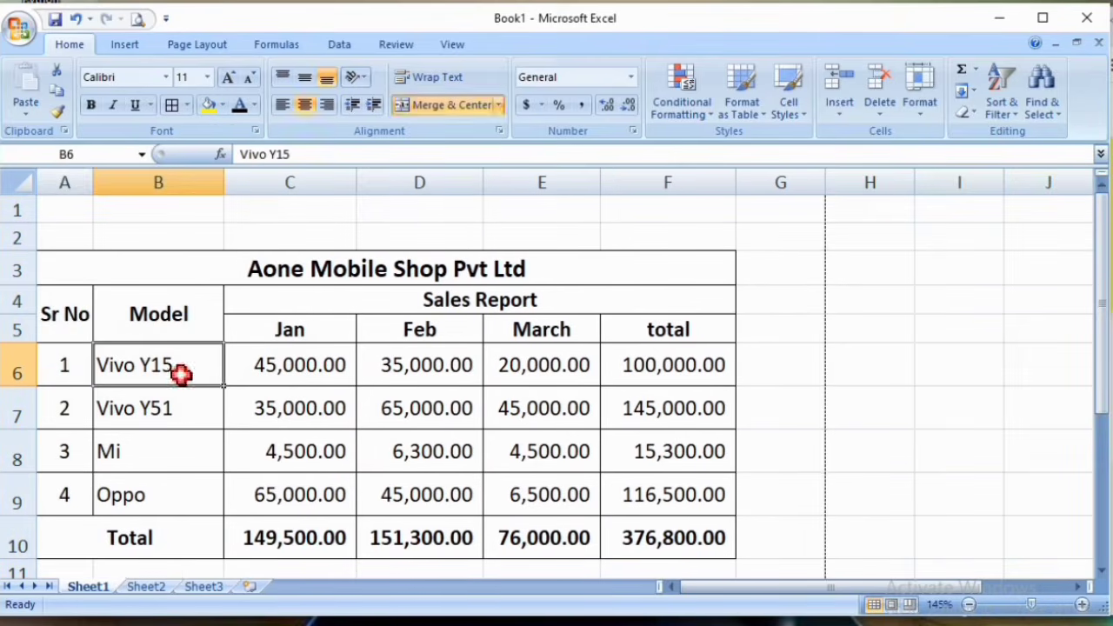
left_click(74, 183)
left_click(157, 372)
left_click(196, 402)
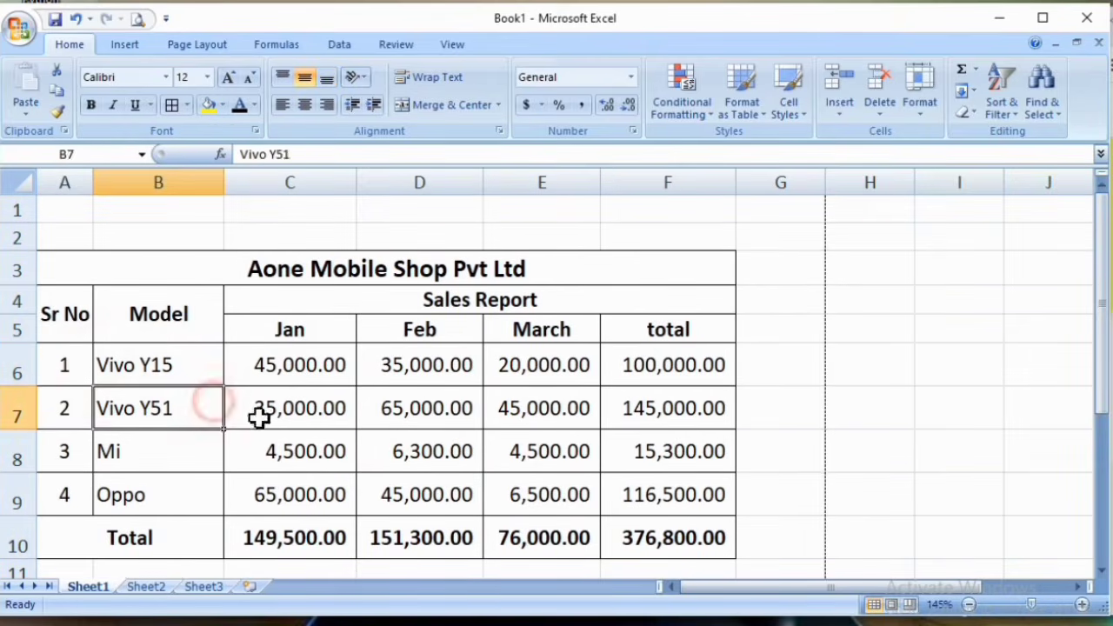
left_click(624, 522)
left_click(155, 532)
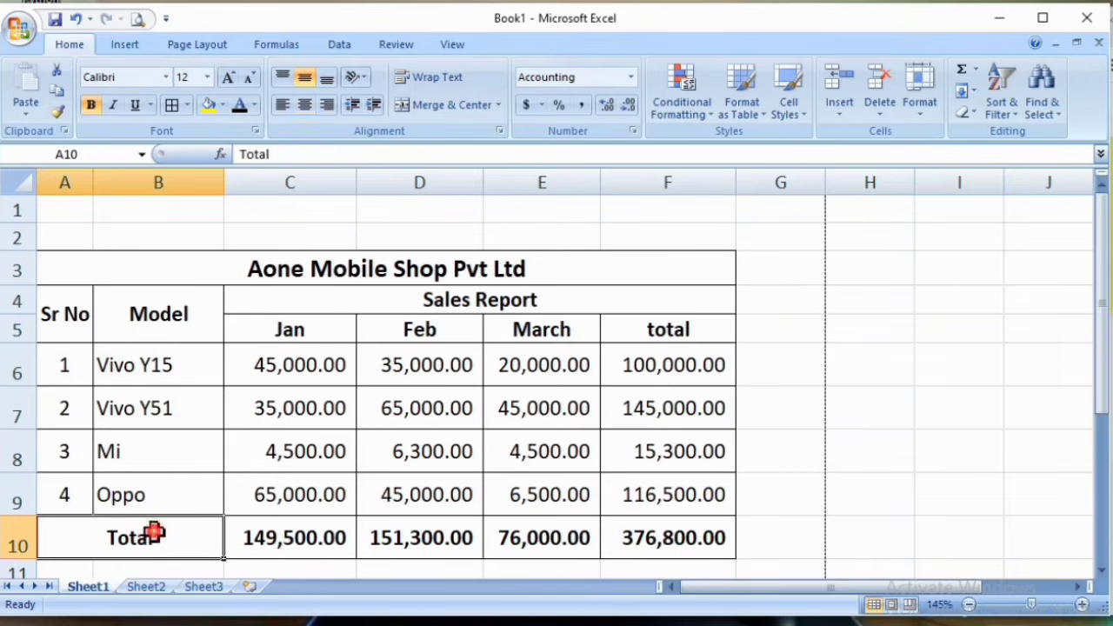
- Check the sales report in a zoomed print preview, including the area above the table, and return to the worksheet
left_click(137, 18)
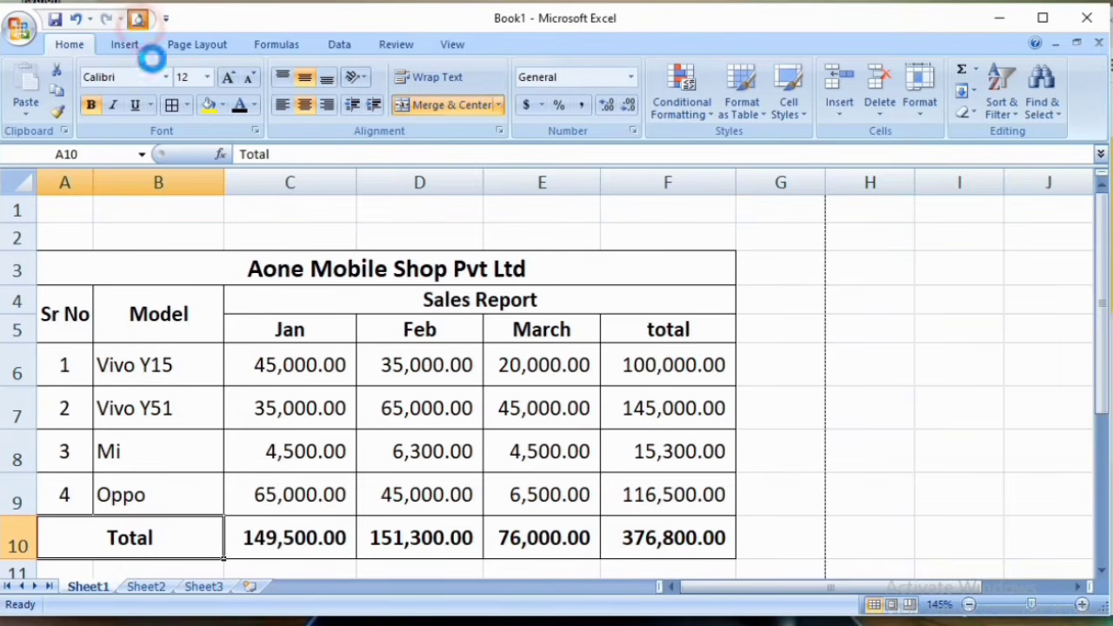
left_click(349, 376)
left_click(452, 256)
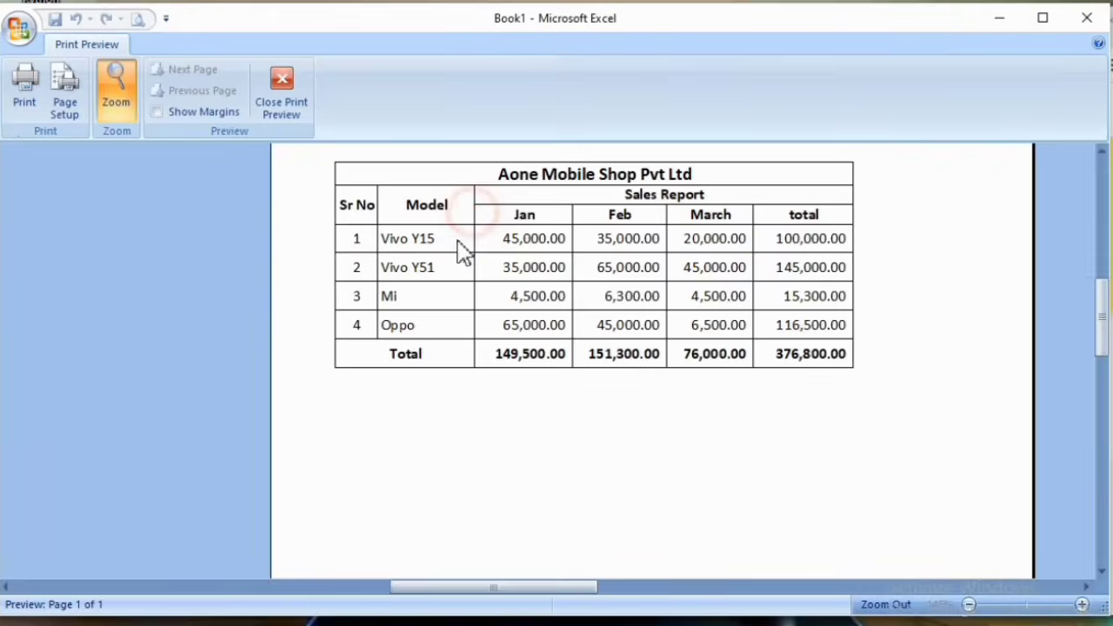
scroll(609, 305, "up", 3)
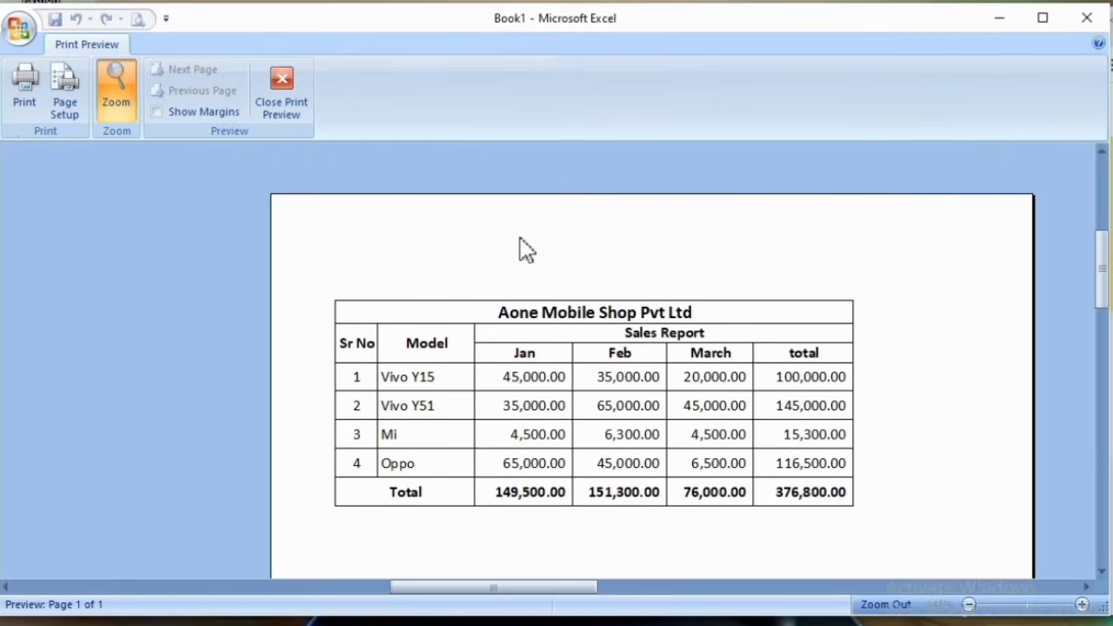
left_click(295, 88)
- Insert two blank columns in front of the March column, between Feb and March
left_click_drag(769, 271, 783, 542)
left_click(782, 540)
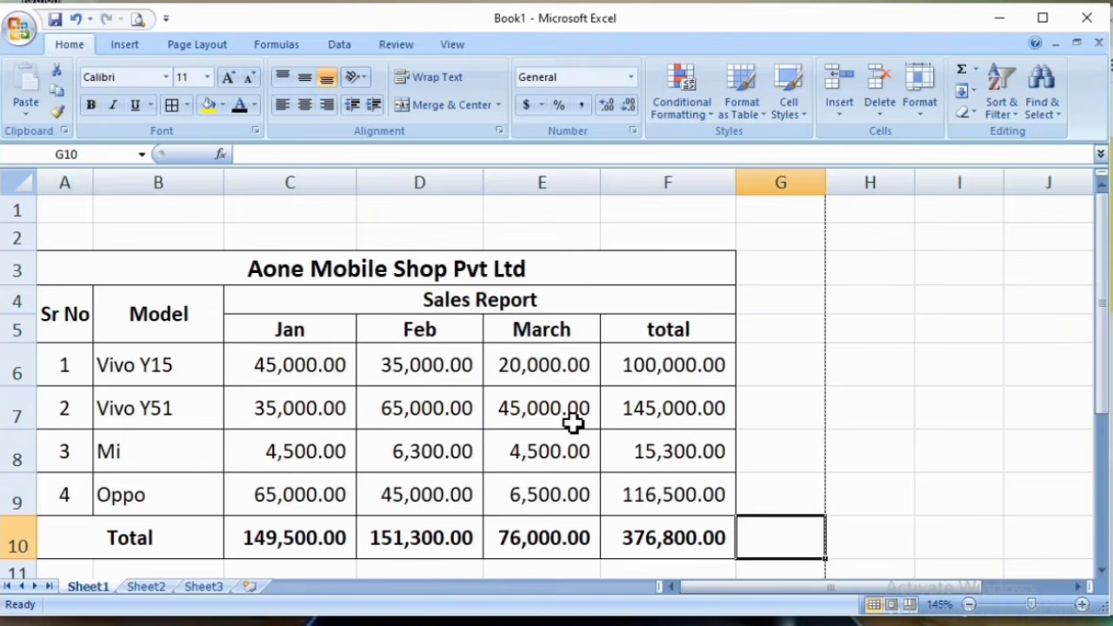
left_click(573, 177)
key("ctrl+shift+plus")
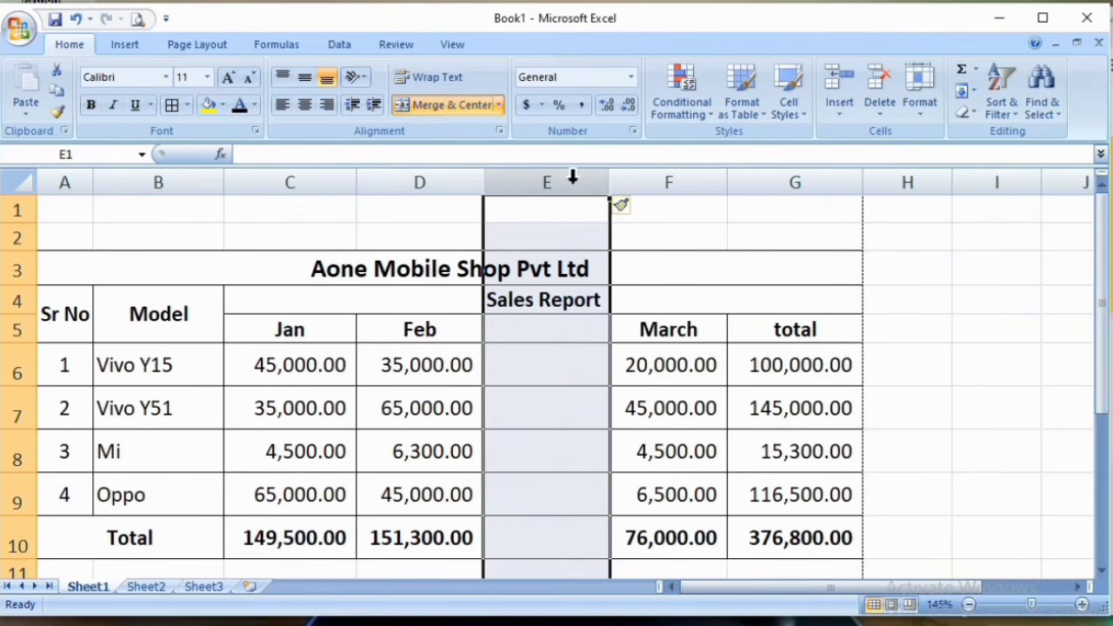
key("ctrl+shift+plus")
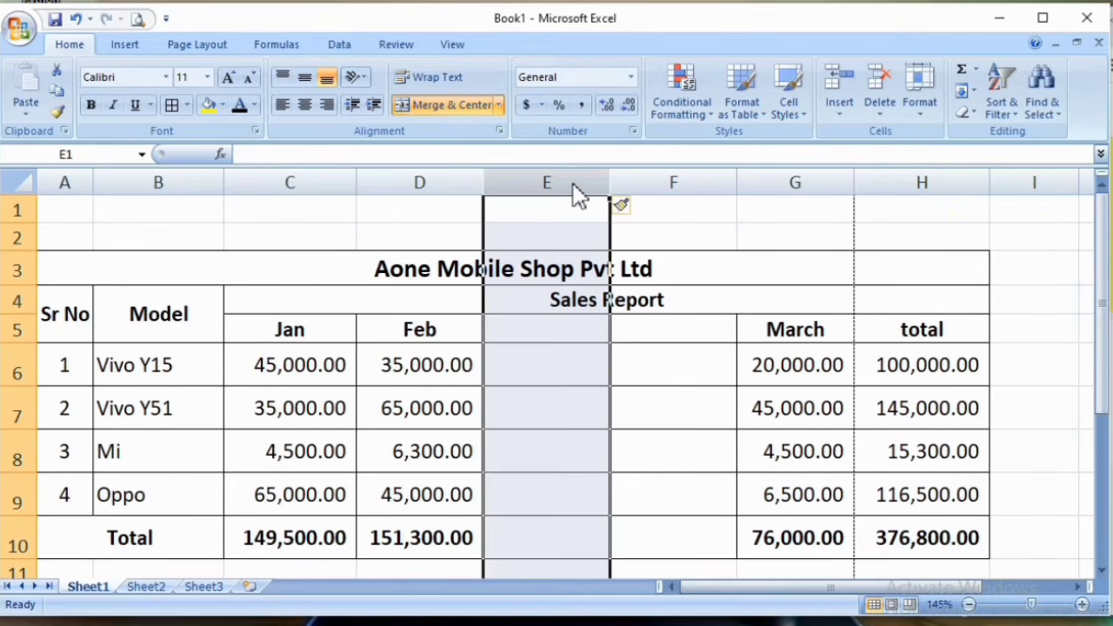
left_click(721, 416)
left_click_drag(524, 328, 634, 340)
left_click(657, 396)
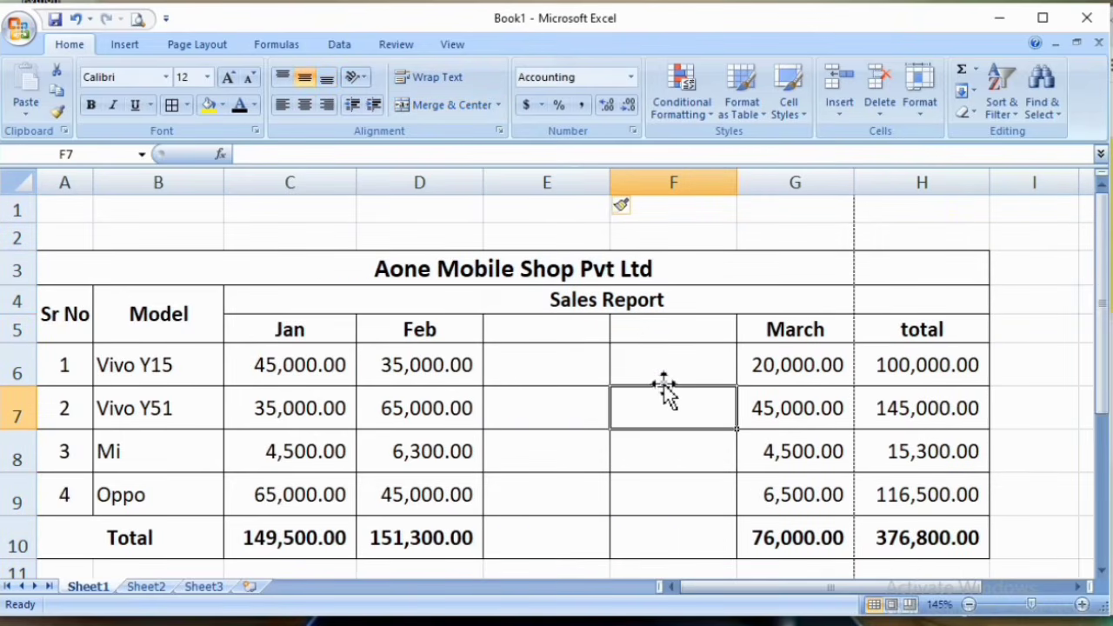
left_click_drag(922, 328, 929, 536)
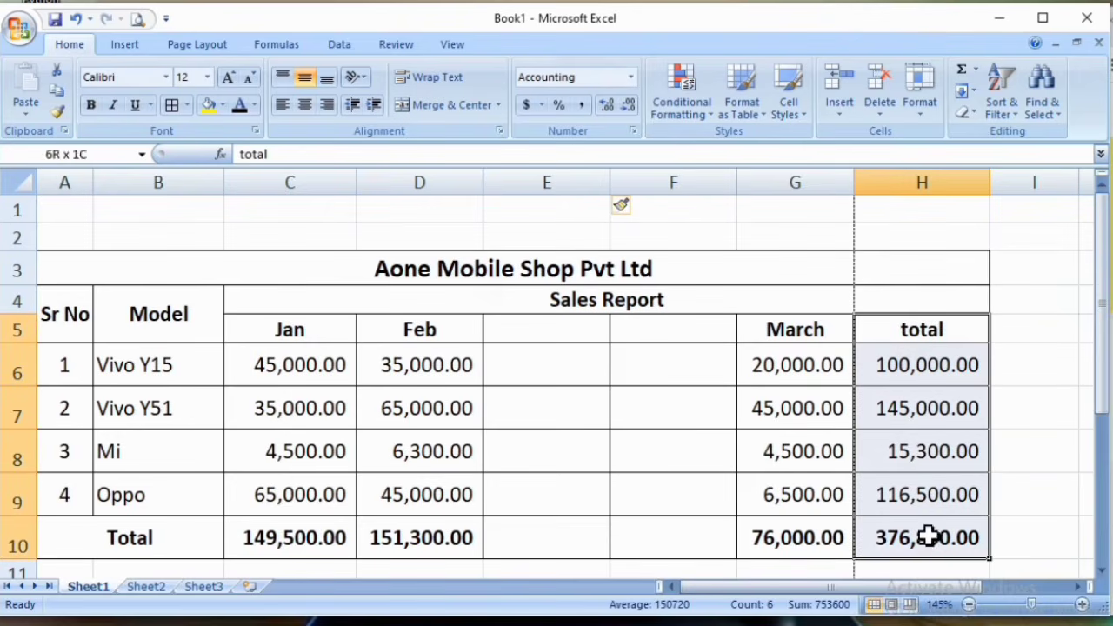
left_click(921, 328)
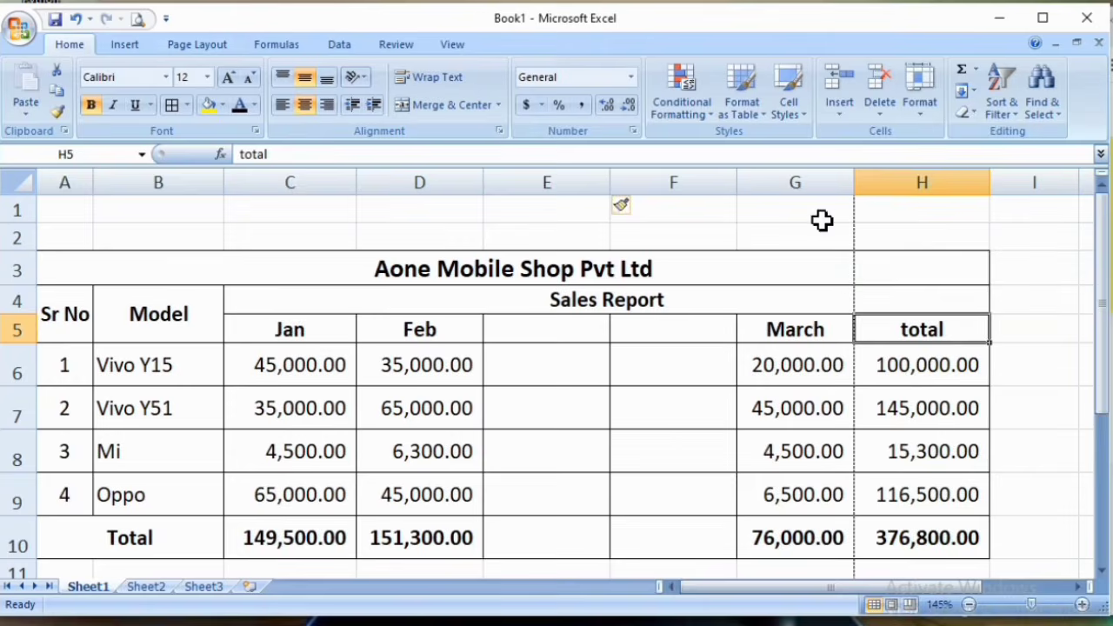
left_click_drag(821, 221, 821, 475)
left_click(828, 437)
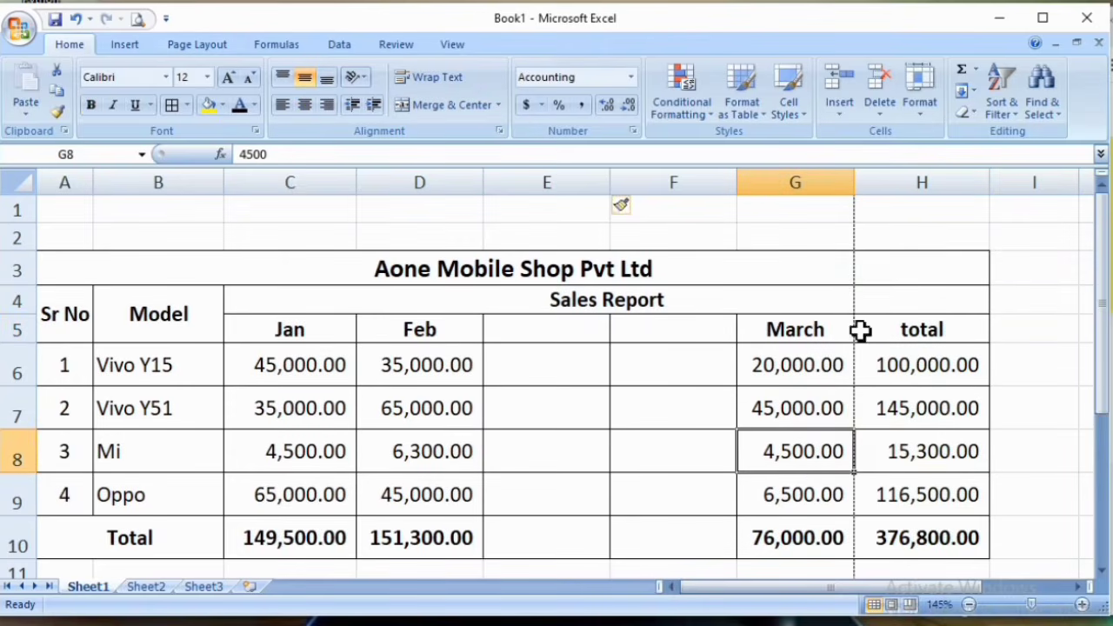
left_click_drag(848, 370, 95, 363)
left_click(894, 365)
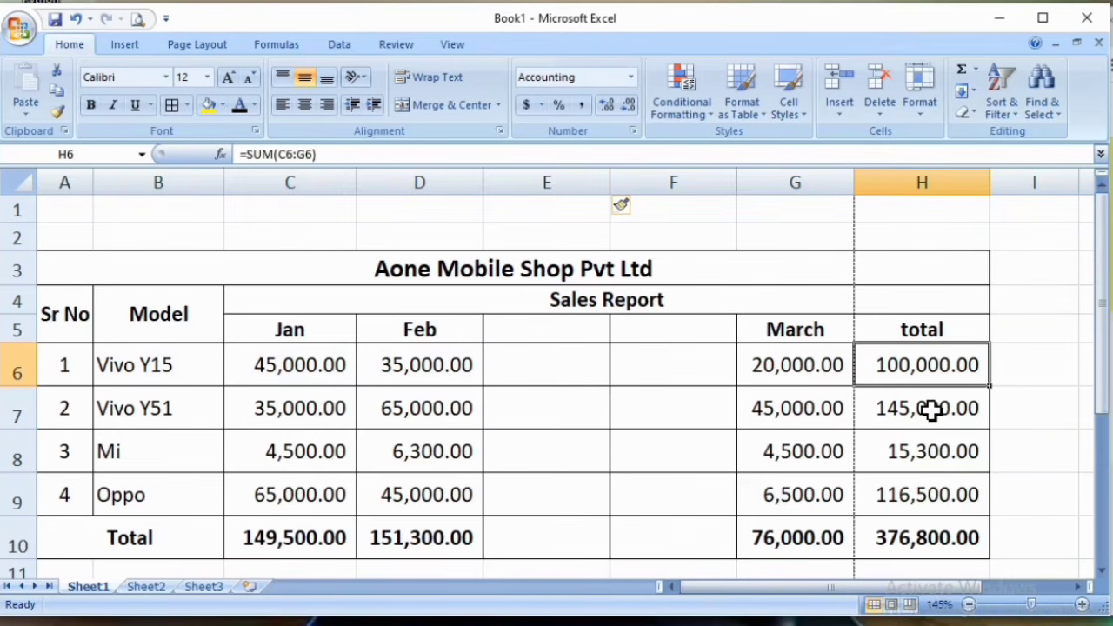
- Examine both pages of the sales report in print preview to see where the table splits, and return to the worksheet
left_click(137, 20)
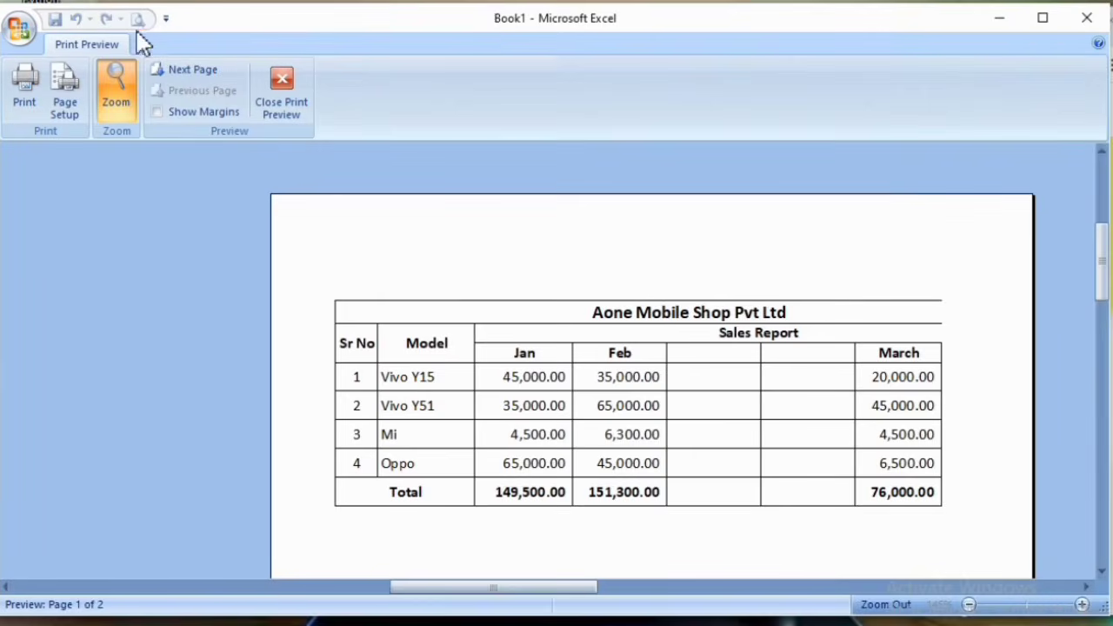
left_click(850, 356)
left_click(678, 211)
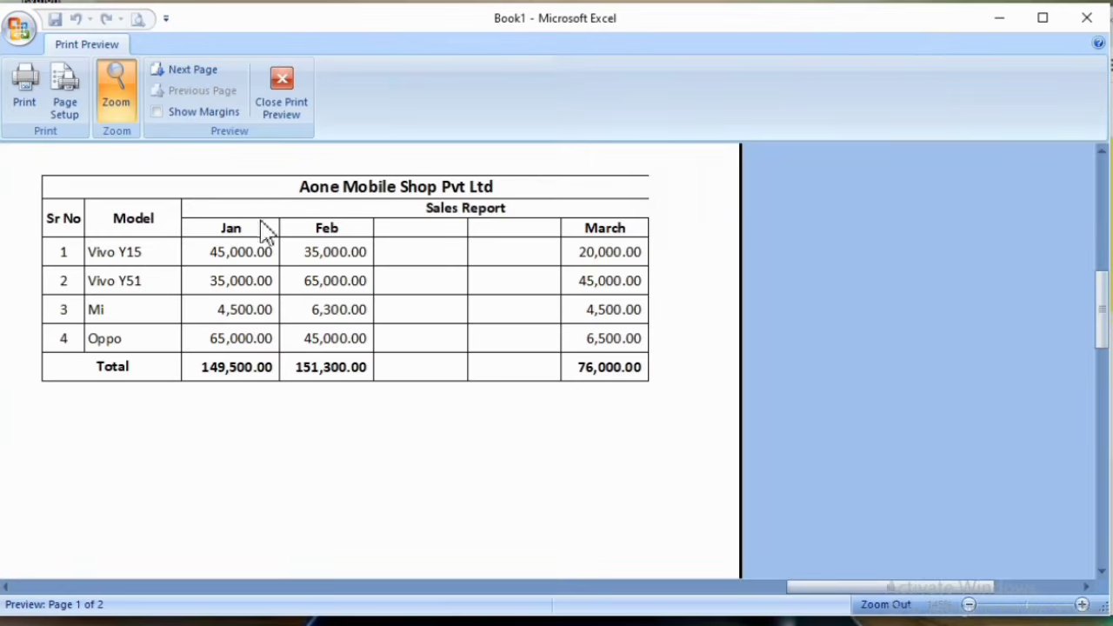
left_click_drag(895, 587, 833, 588)
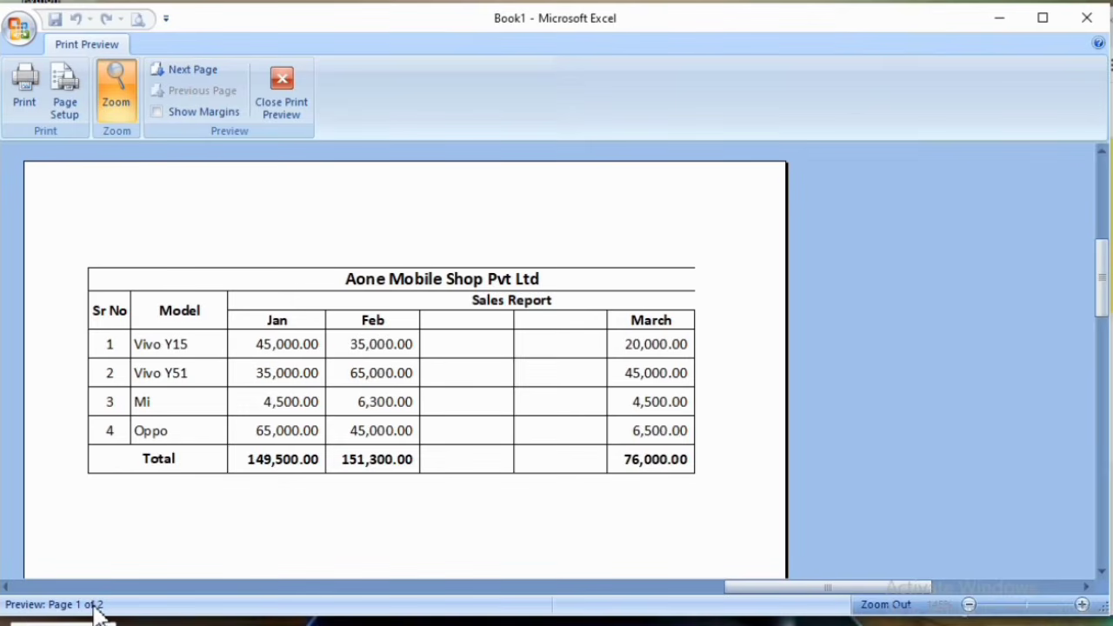
left_click(187, 70)
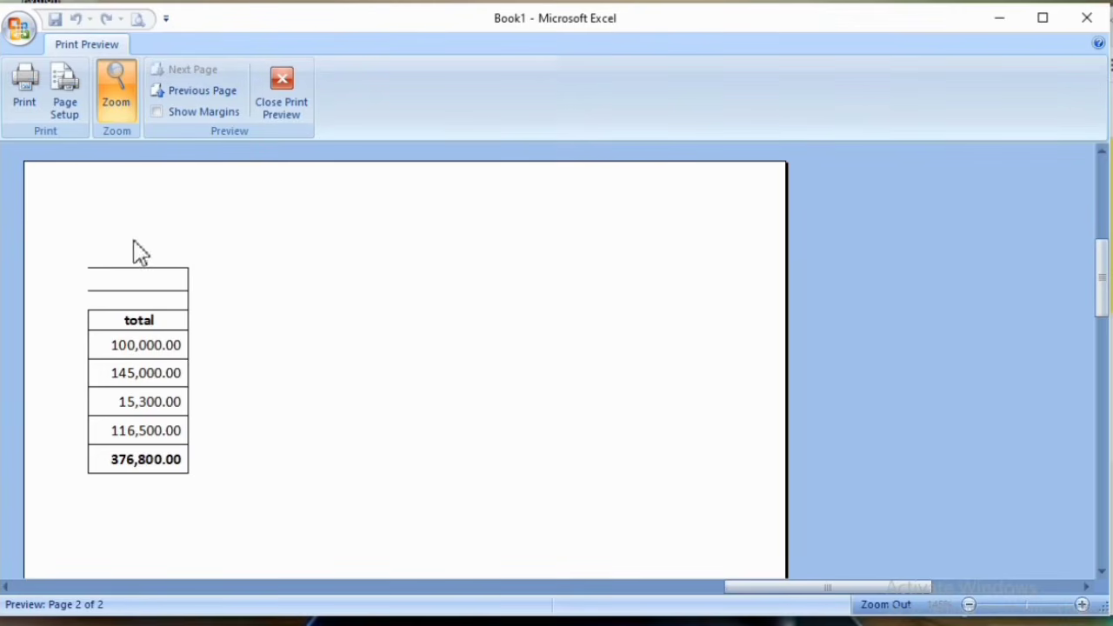
left_click(187, 90)
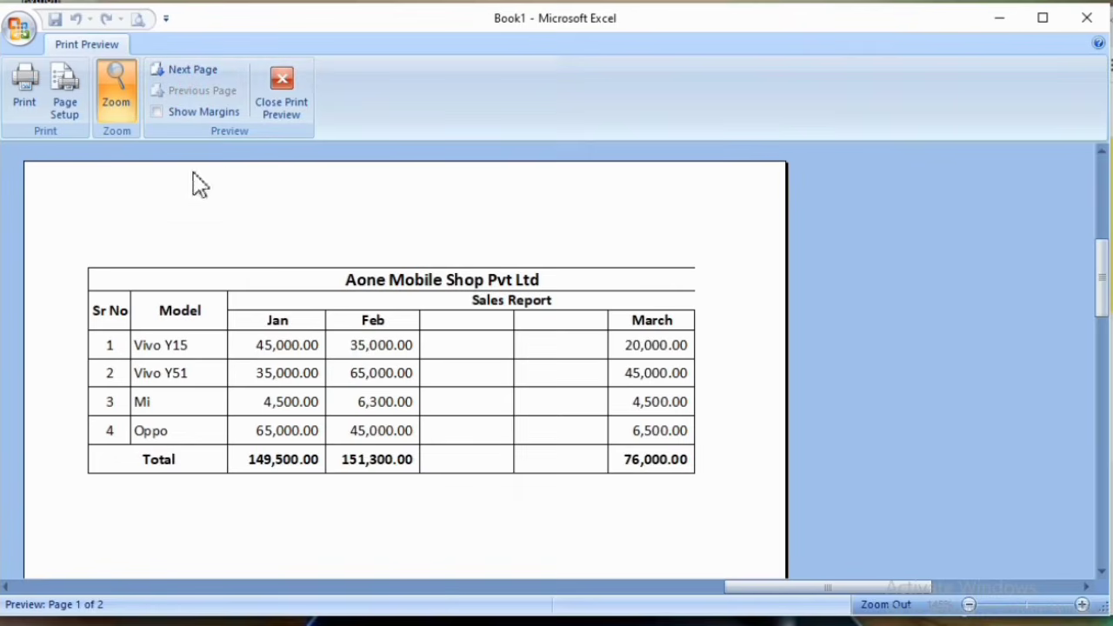
left_click(290, 91)
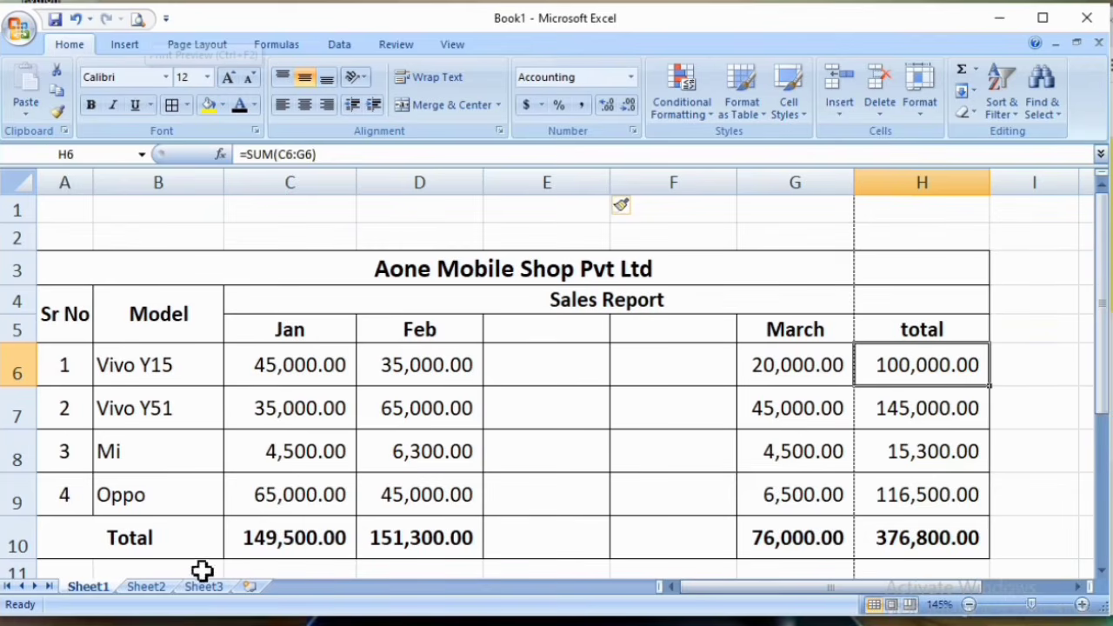
- Set the page margins of the sales report sheet to Narrow
left_click(196, 48)
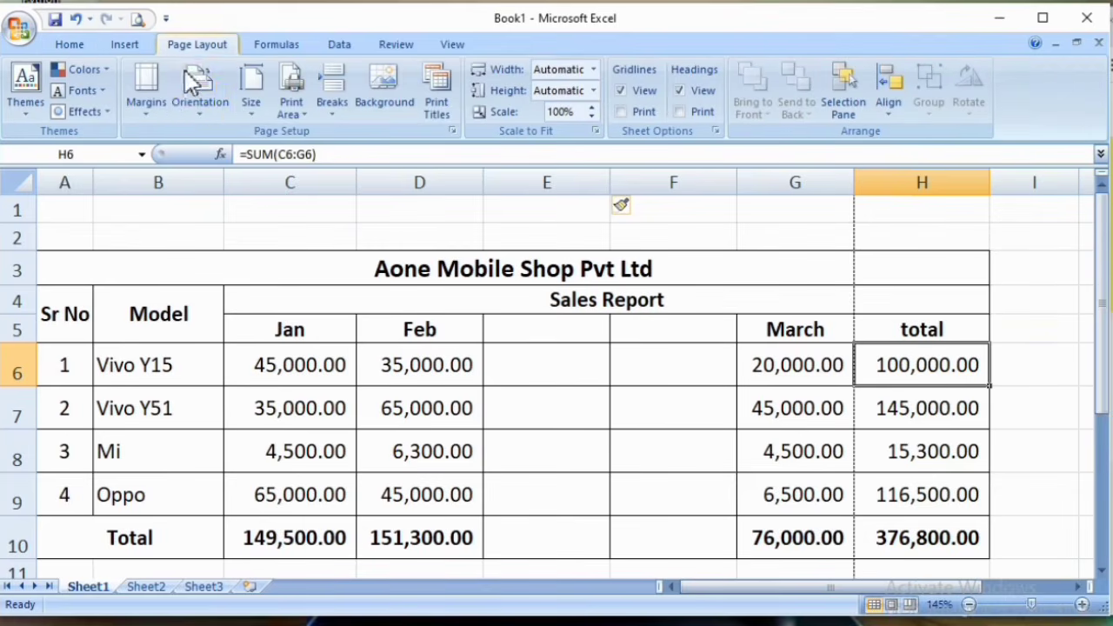
left_click(149, 106)
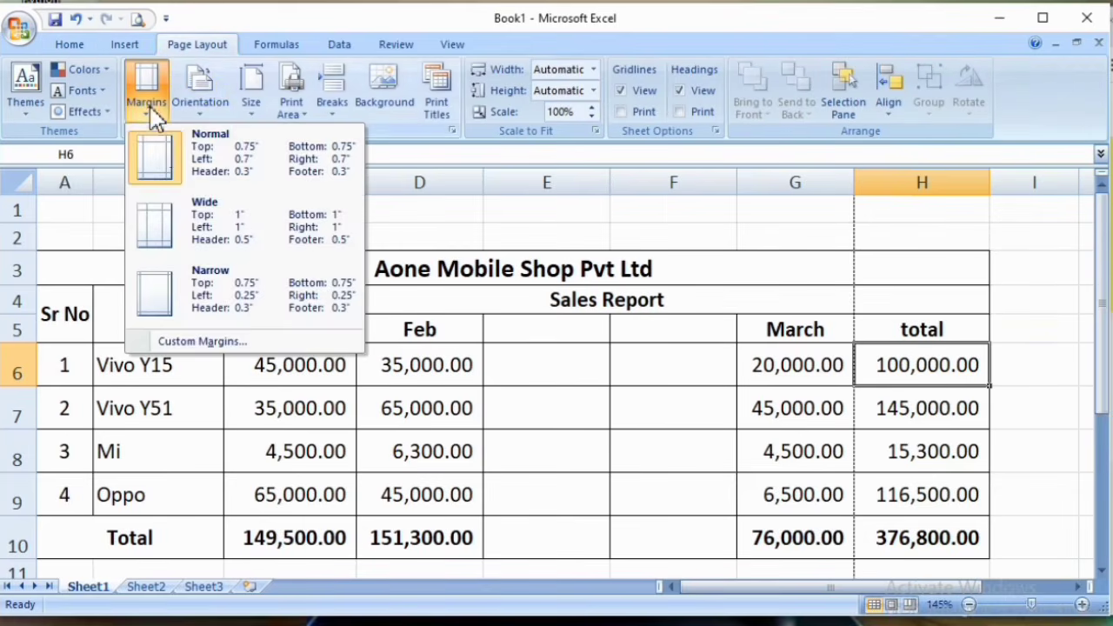
left_click(211, 293)
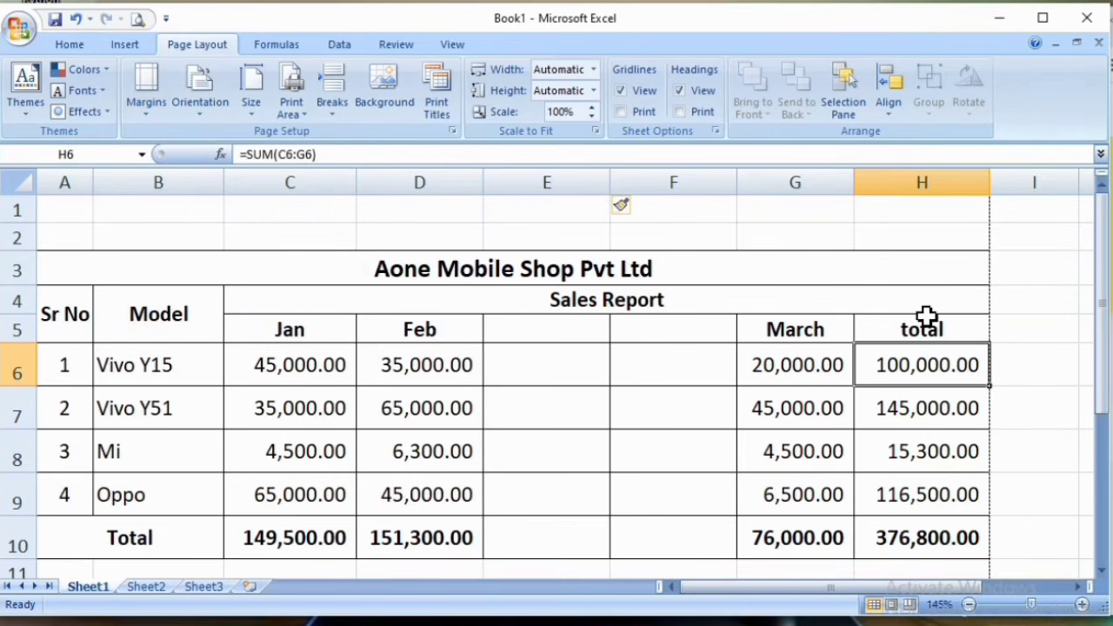
left_click(874, 318)
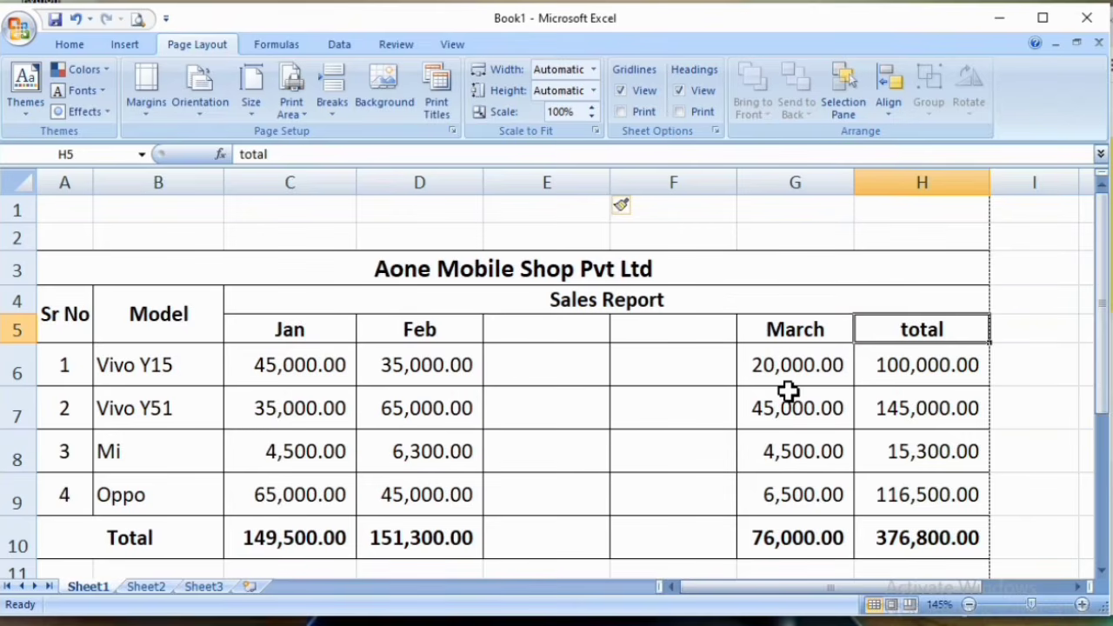
- Preview the printed page with the narrow margins, zoom in on the table, and close the preview
left_click(137, 19)
left_click(694, 305)
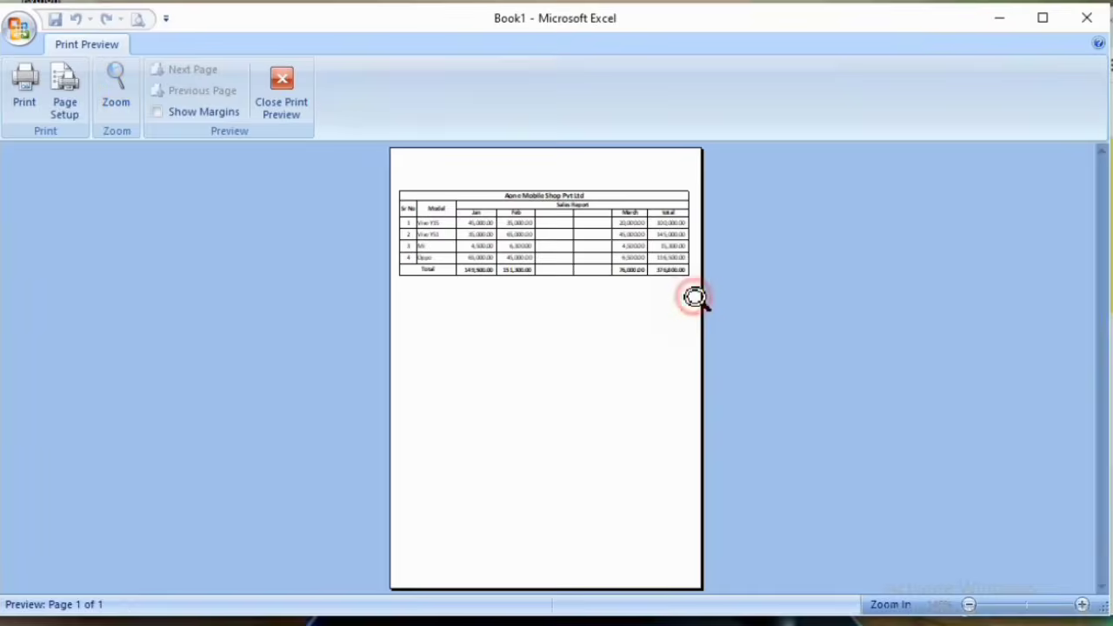
left_click(693, 296)
scroll(658, 252, "up", 2)
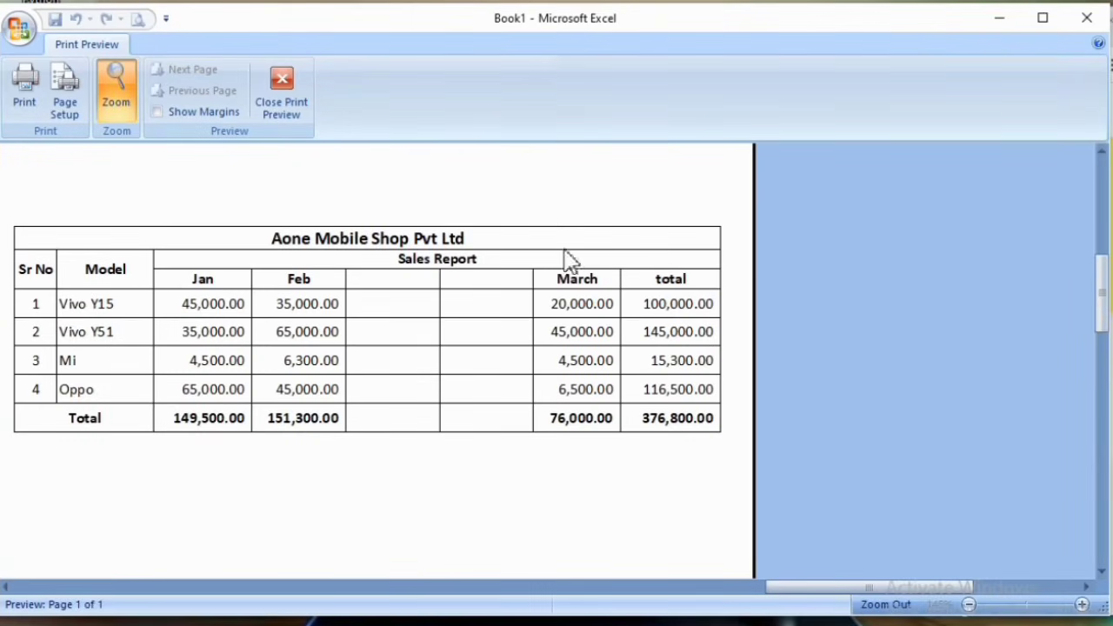
left_click(295, 106)
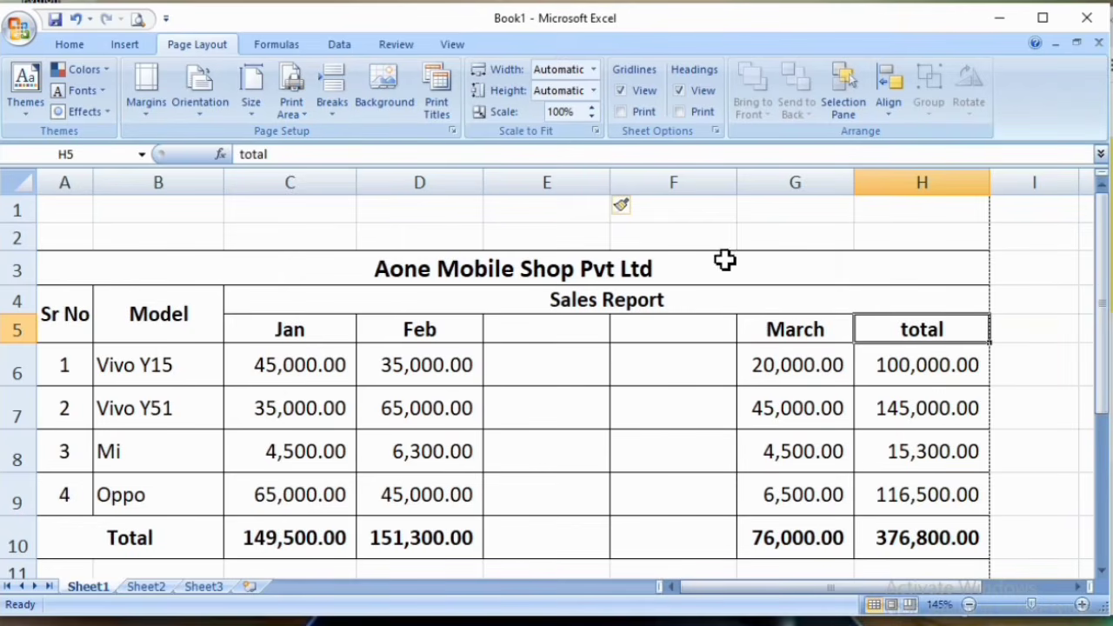
- Insert one more blank column at column F, between Feb and March, and zoom the sheet out to 130%
left_click(697, 183)
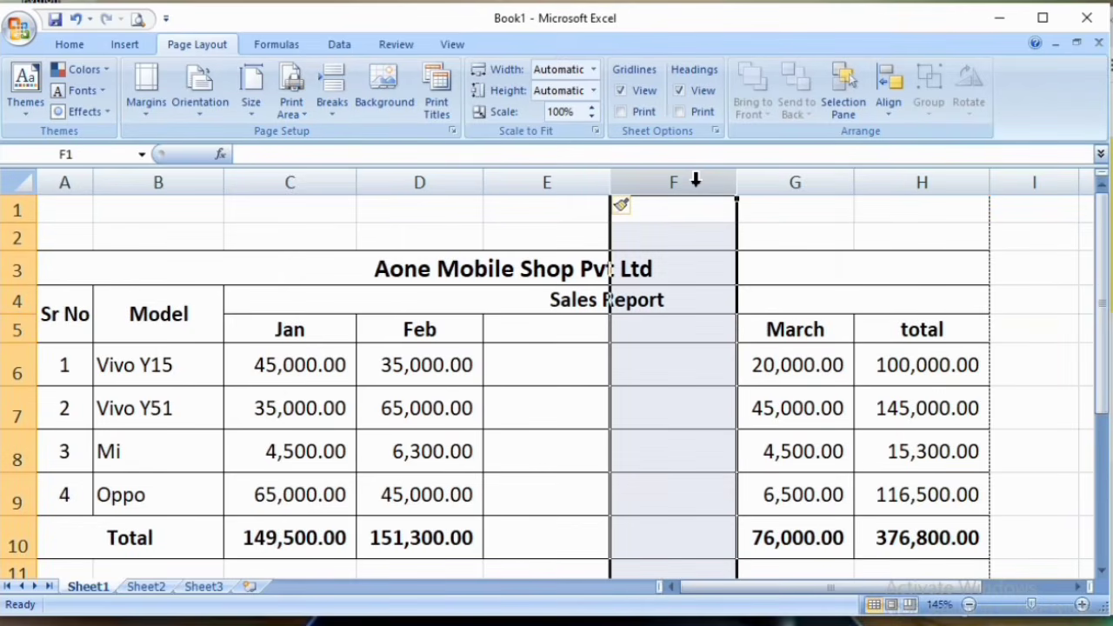
key("ctrl+shift+equal")
left_click(951, 413)
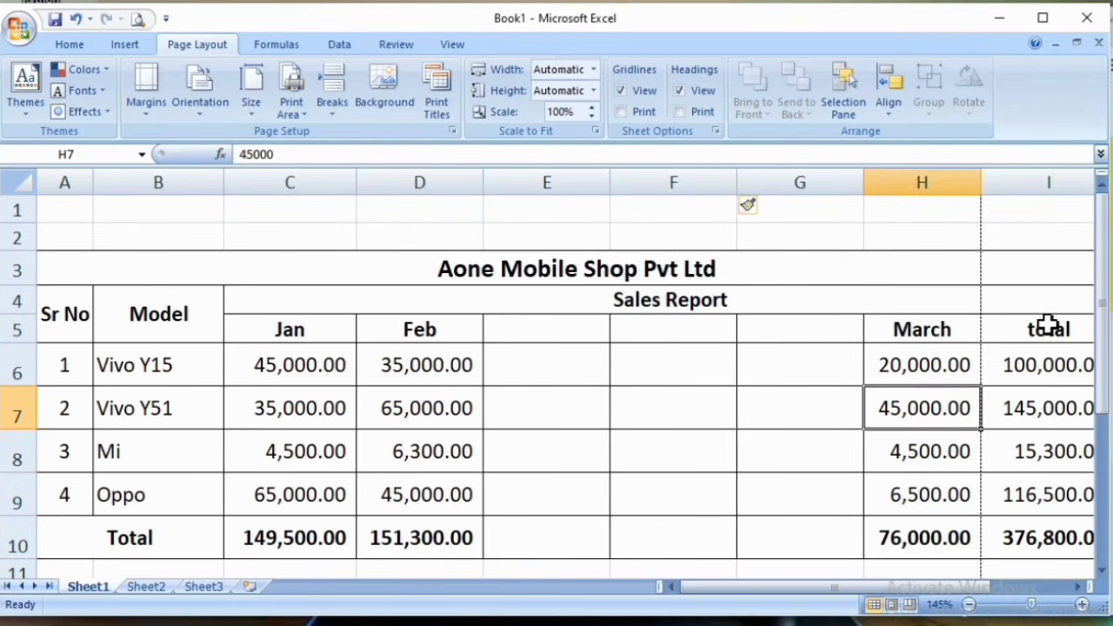
left_click_drag(1048, 324, 1065, 522)
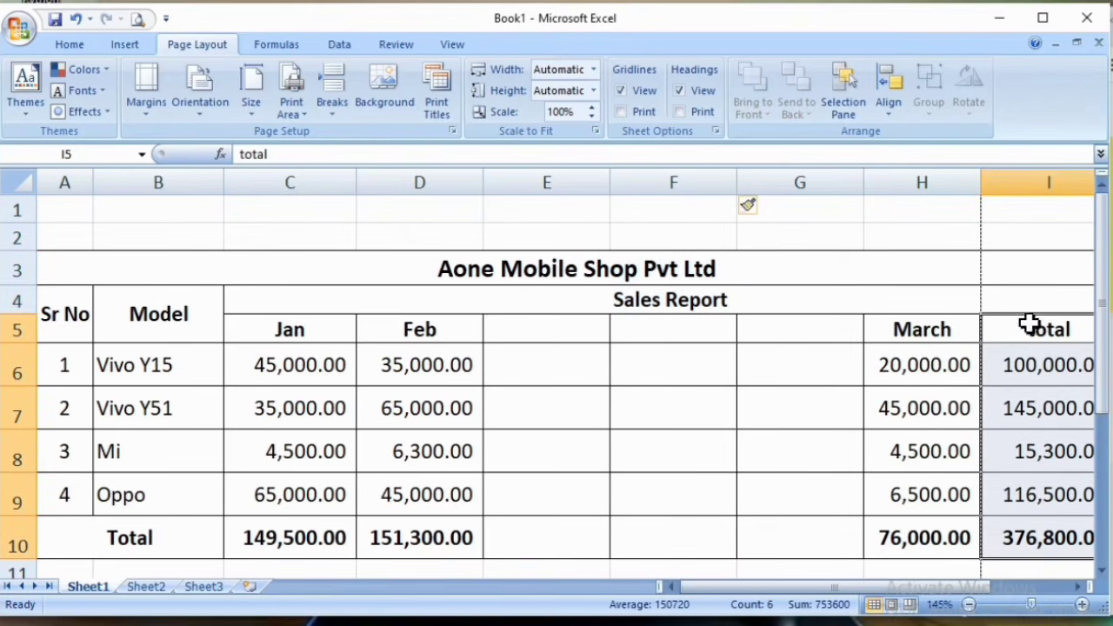
left_click(1022, 375)
scroll(687, 439, "down", 1)
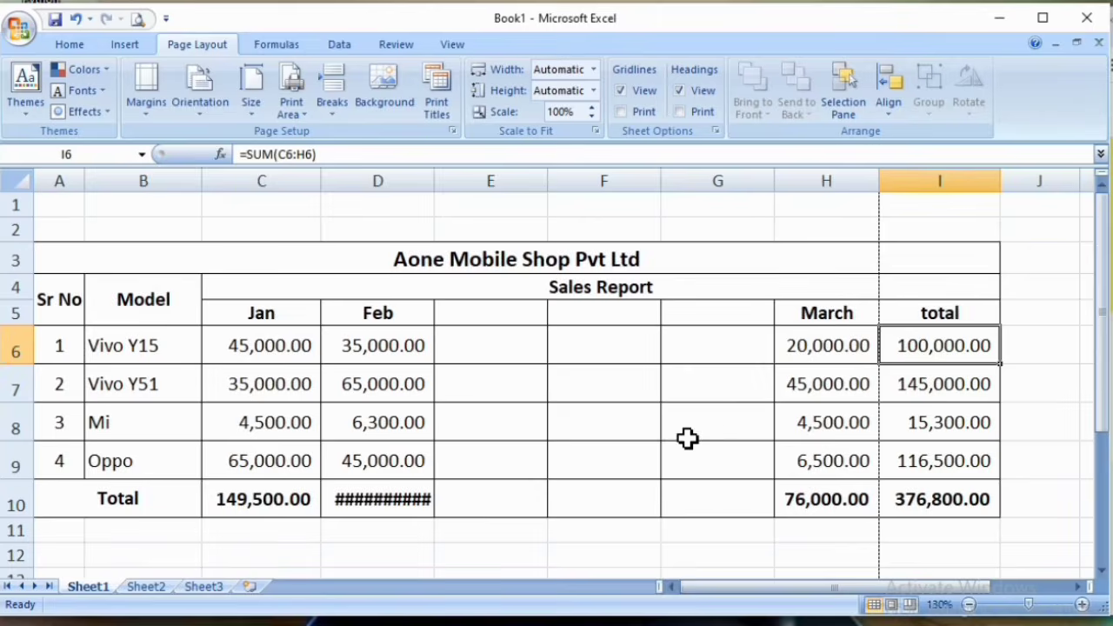
left_click(747, 397)
- Check the print preview, and widen the Feb column D slightly so its total fits
left_click(137, 18)
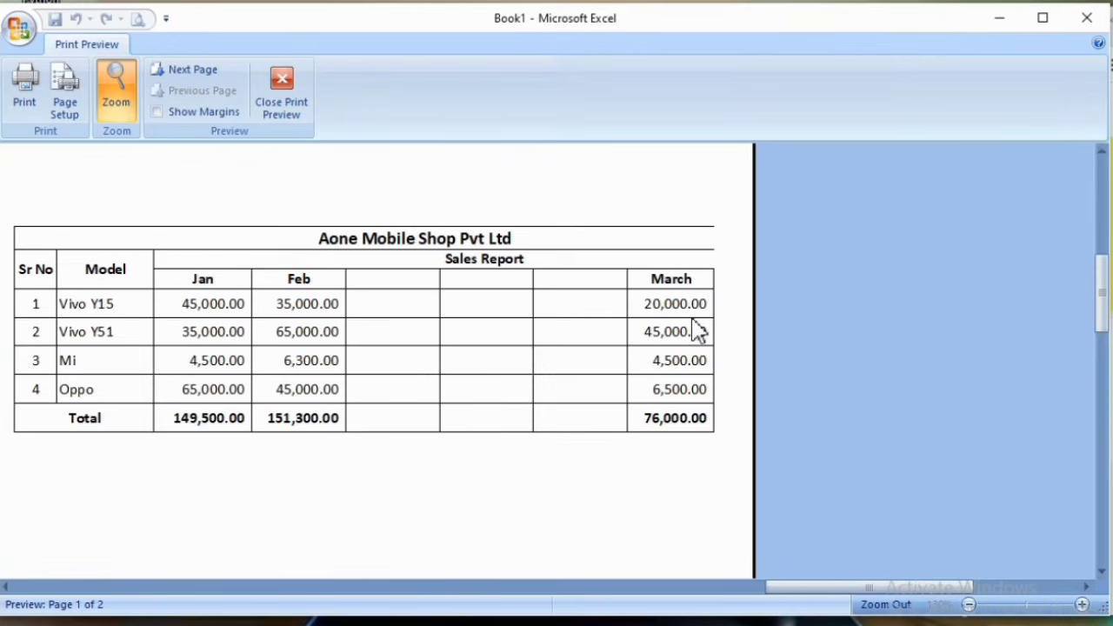
left_click(281, 87)
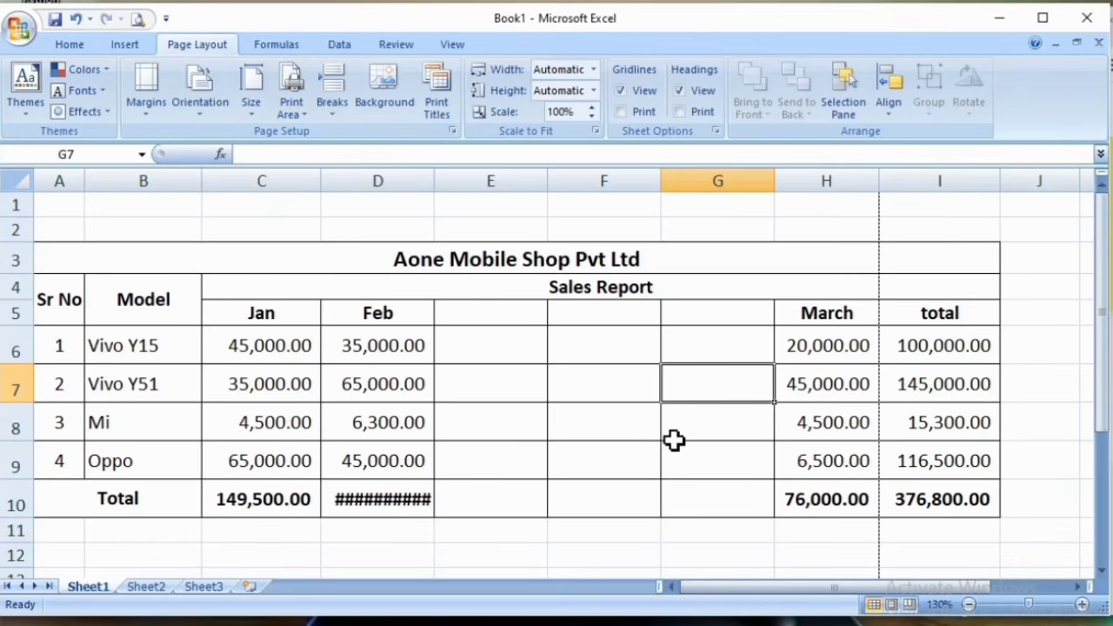
left_click_drag(429, 180, 441, 180)
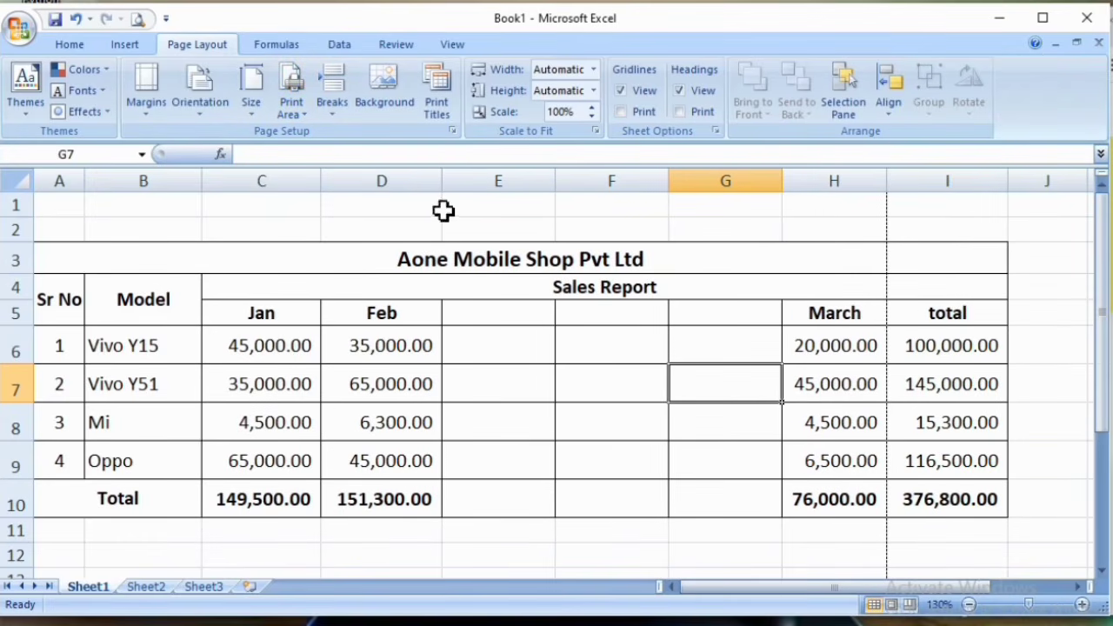
- Set the print scaling of the sales report to 90% of normal size and inspect the March column in the print preview
left_click(141, 23)
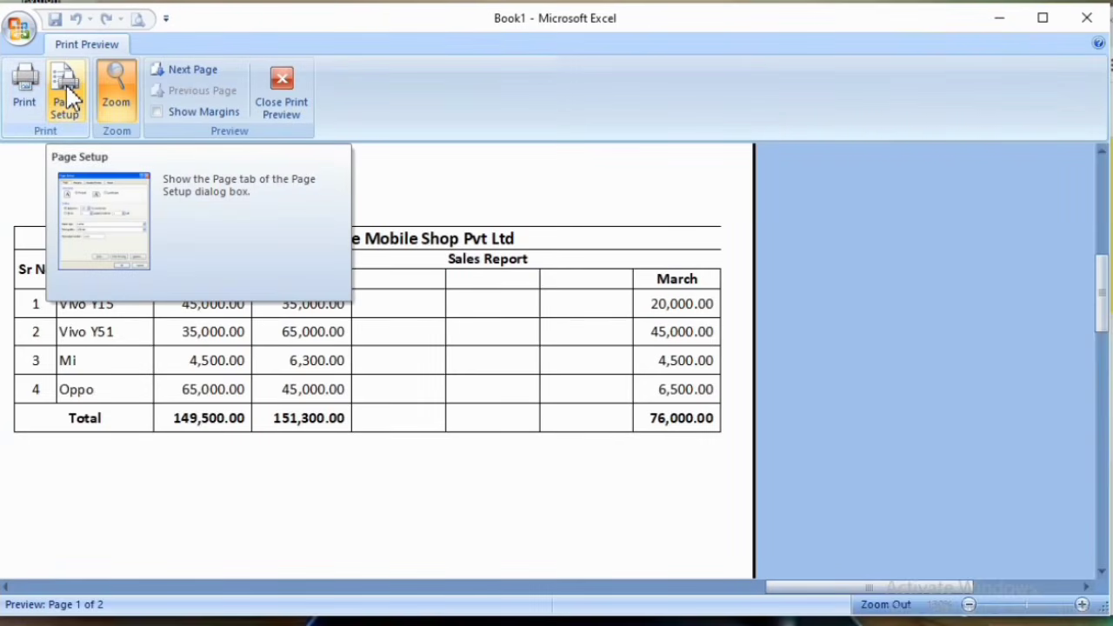
left_click(66, 91)
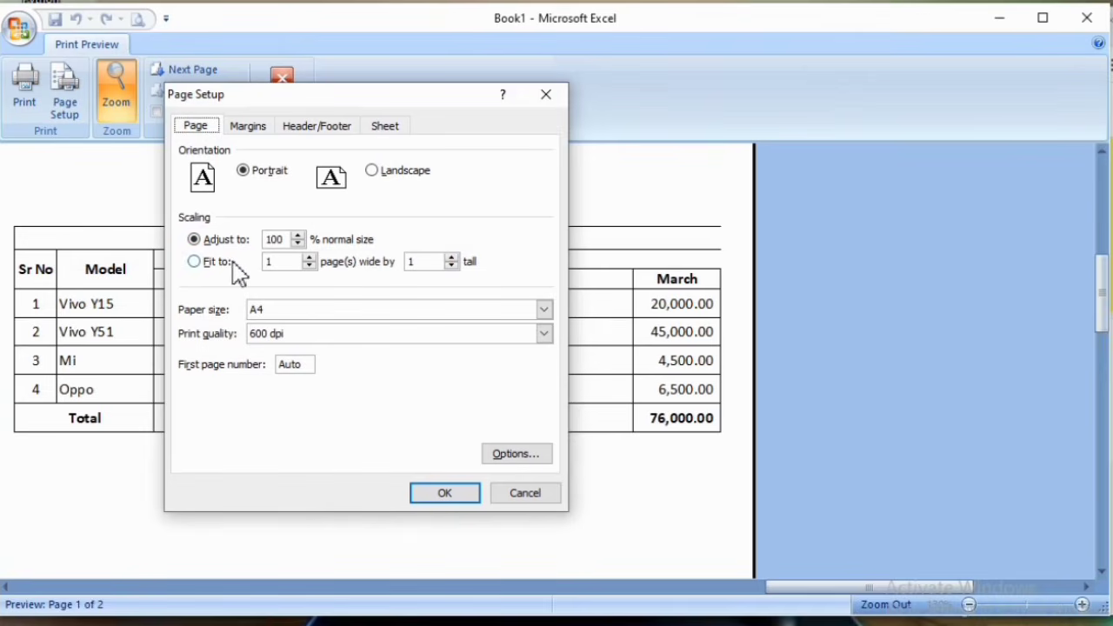
left_click_drag(281, 104, 370, 129)
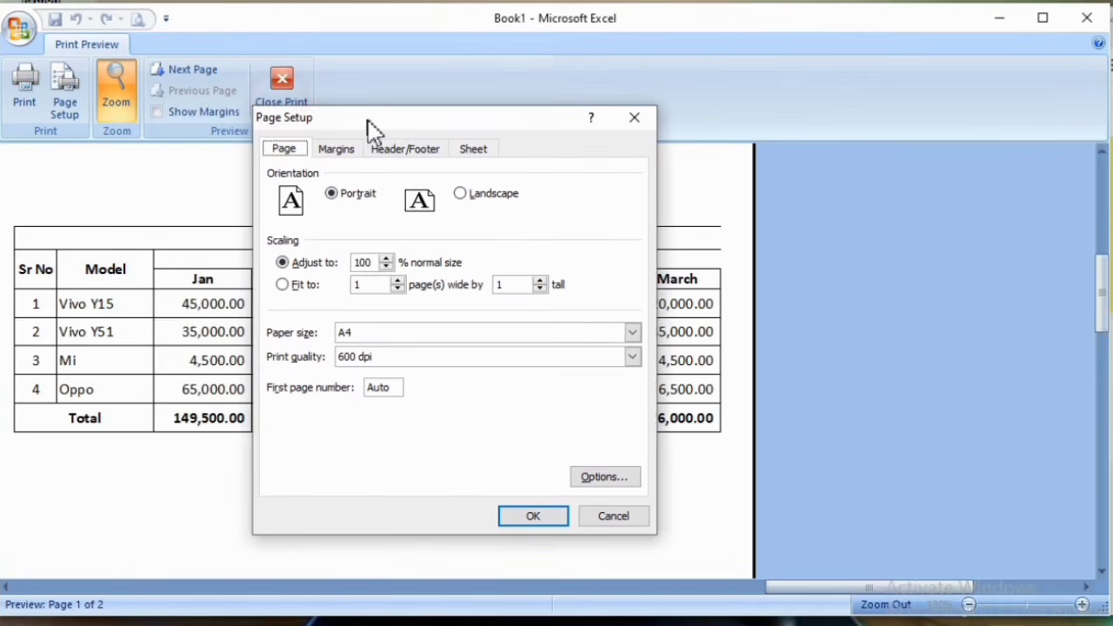
left_click(374, 263)
left_click_drag(374, 263, 359, 273)
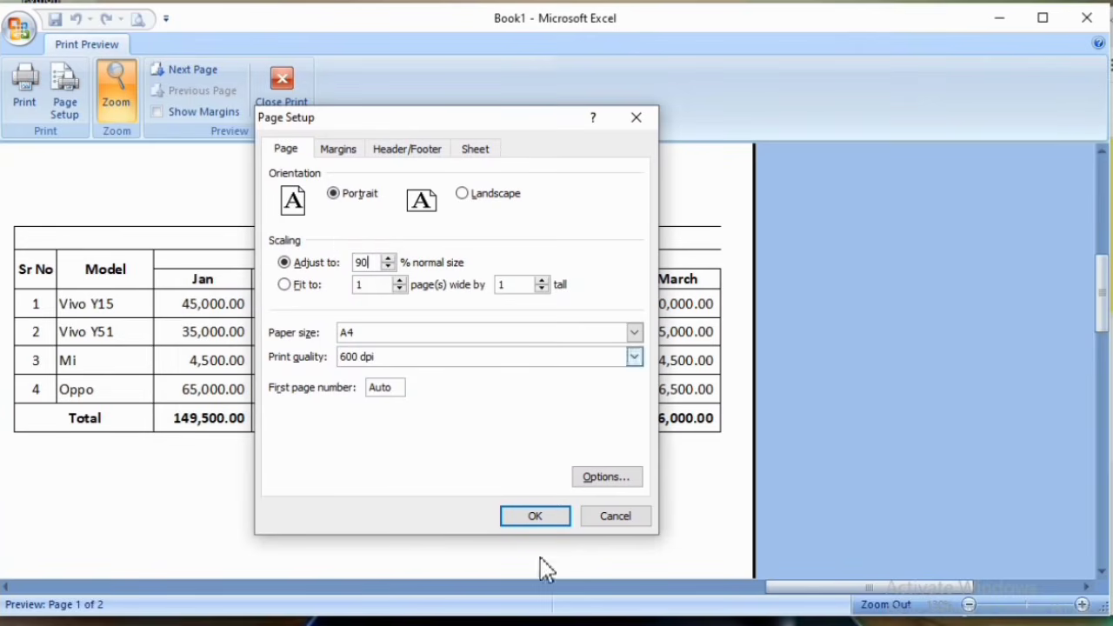
left_click(535, 516)
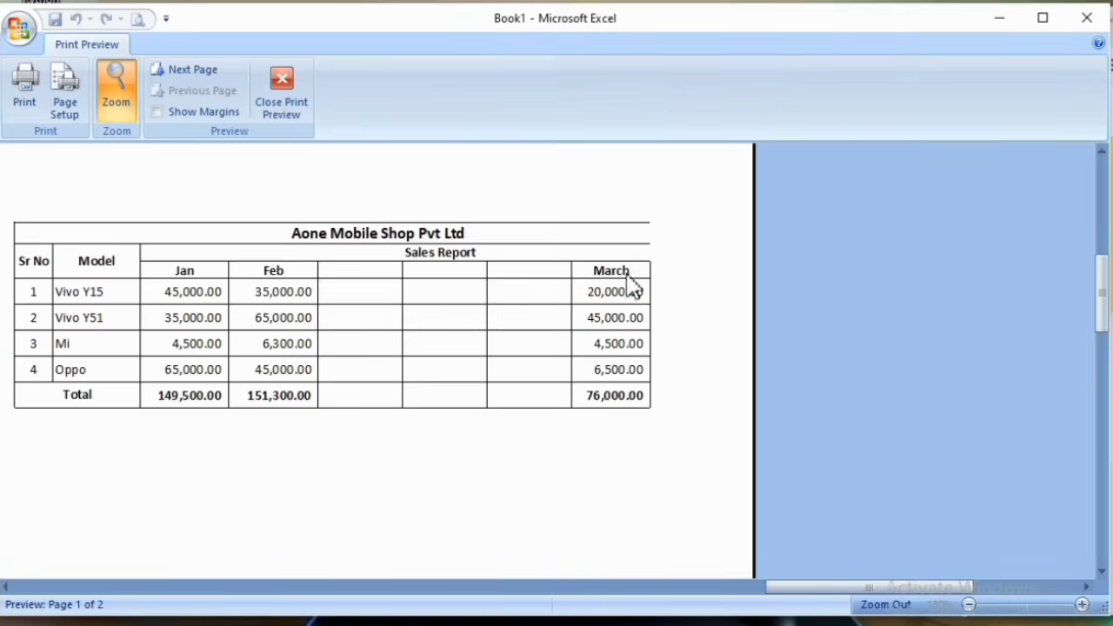
left_click(633, 292)
left_click(626, 269)
scroll(700, 304, "up", 2)
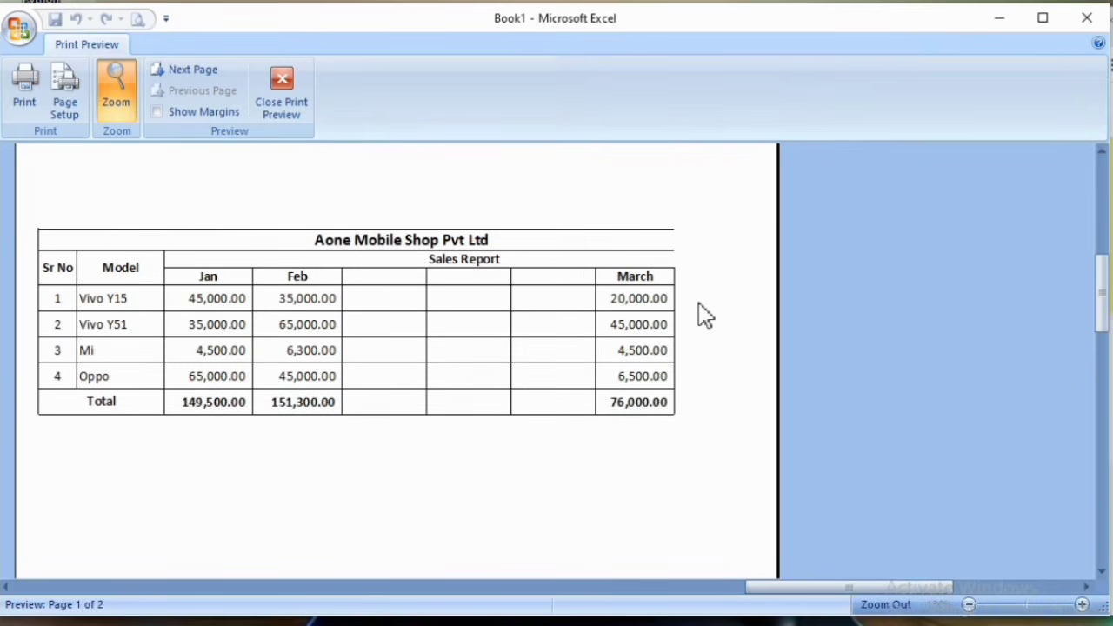
- Reduce the print scaling to 80% of normal size and check the total column in the preview
left_click(83, 94)
left_click(366, 261)
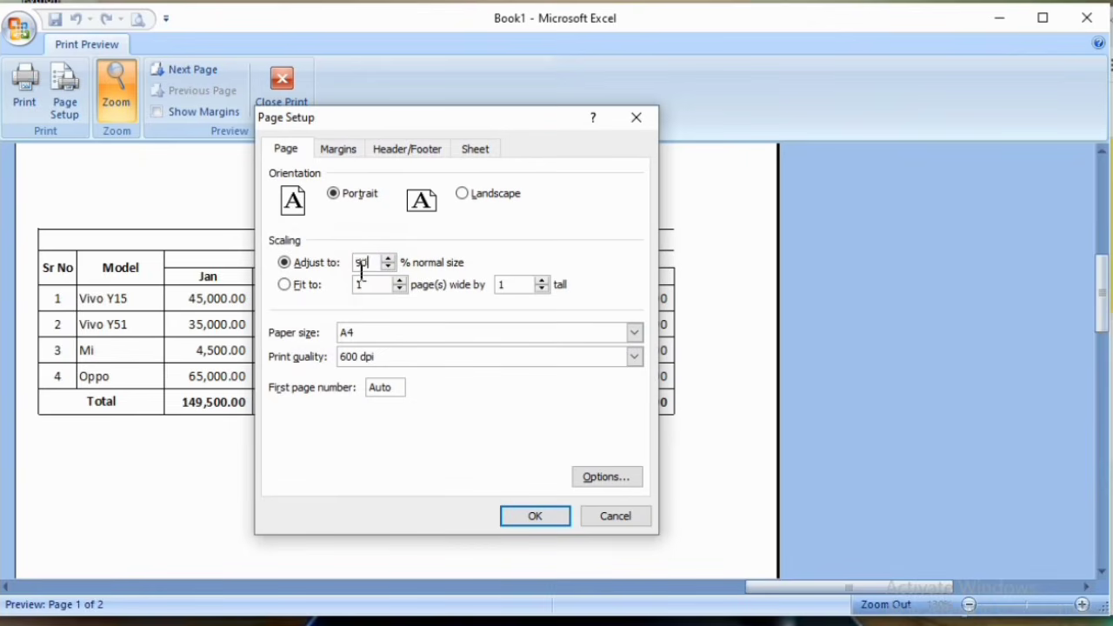
left_click_drag(367, 268, 353, 261)
left_click(535, 516)
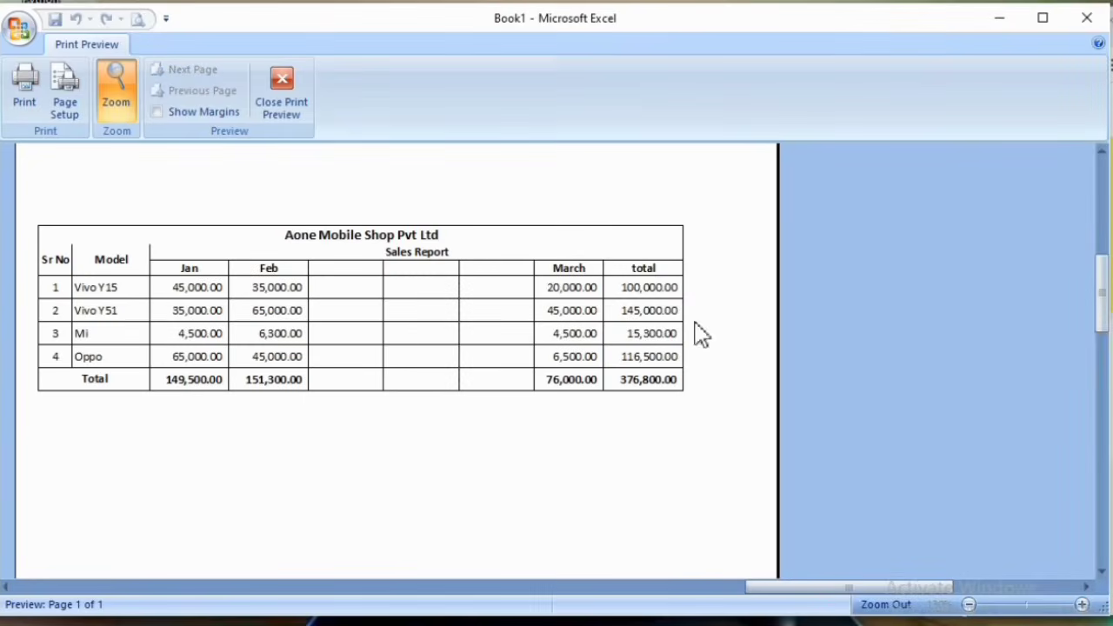
left_click(654, 289)
left_click(654, 269)
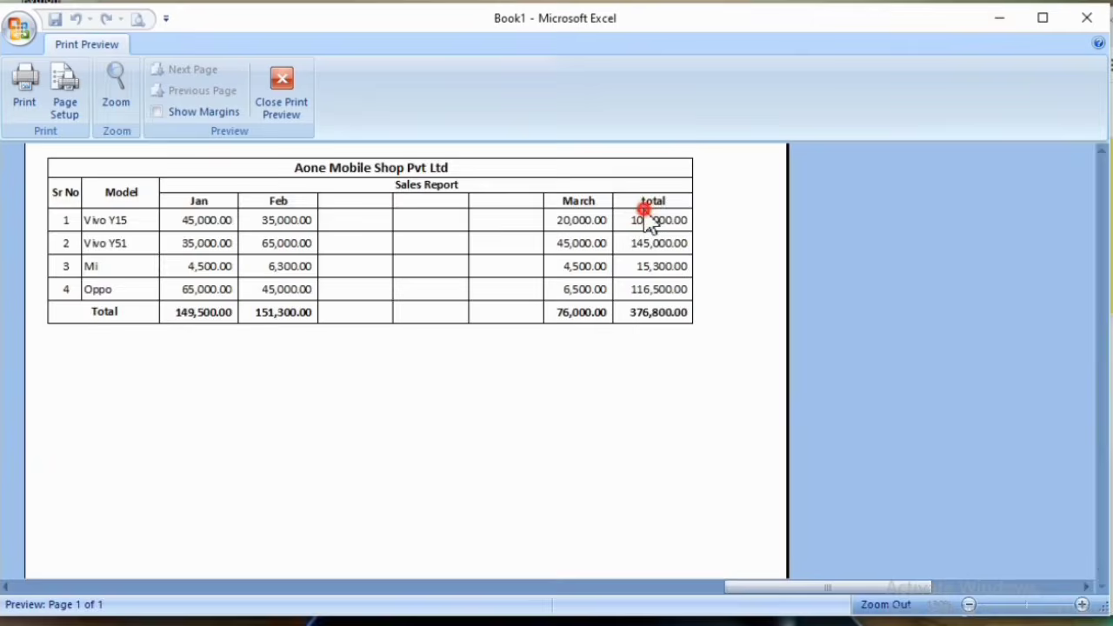
- Change the print scaling to 85% of normal size and inspect the whole table in the preview
left_click(63, 90)
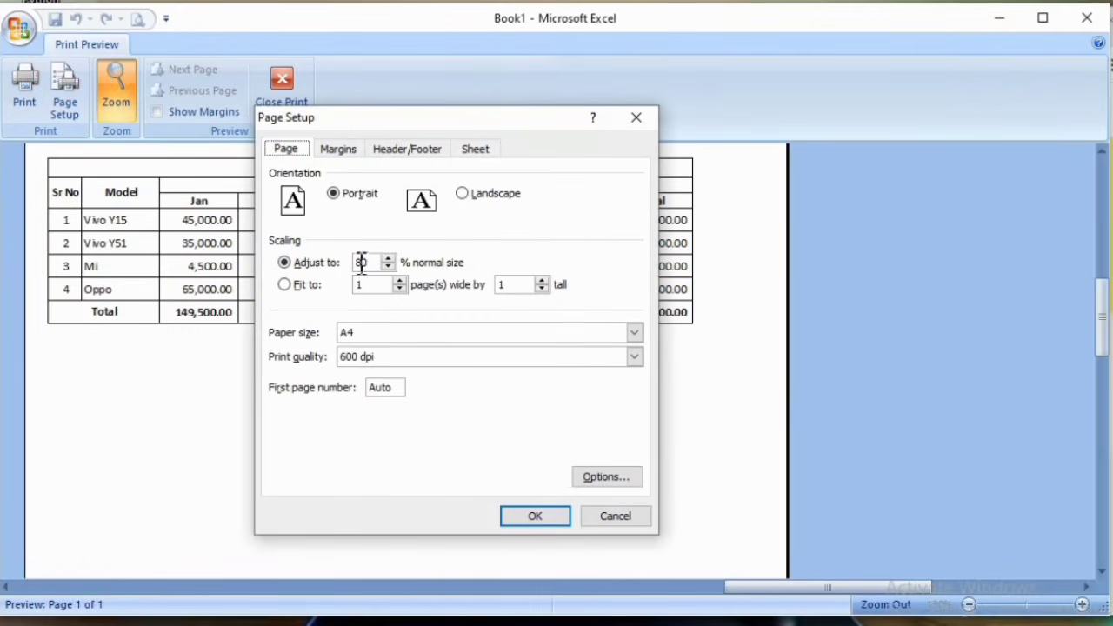
left_click(366, 268)
left_click(522, 516)
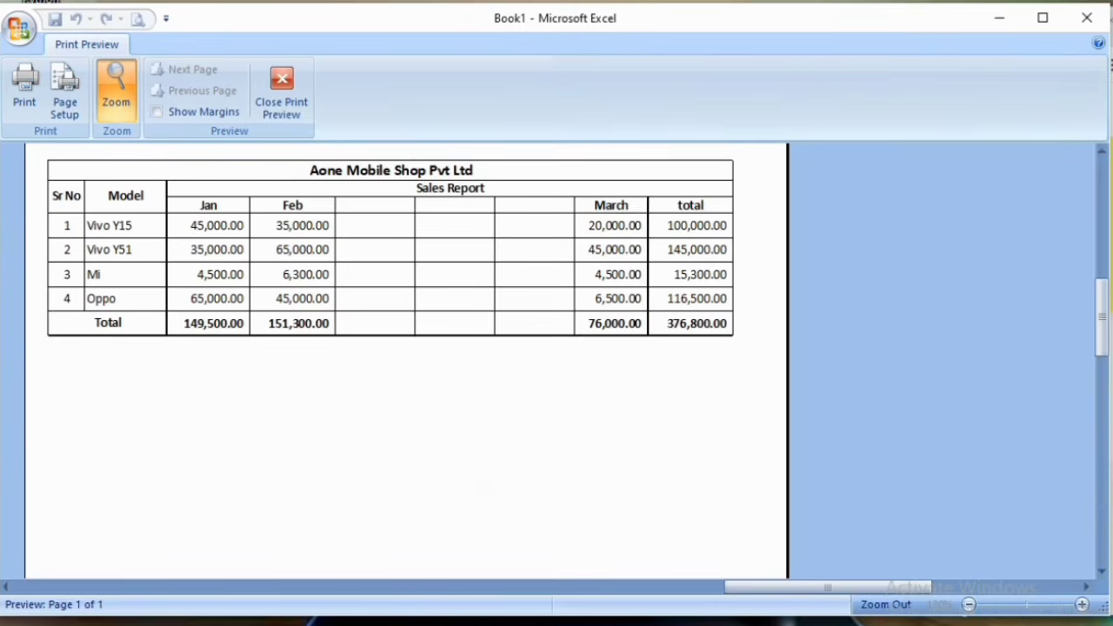
left_click(707, 210)
left_click(630, 207)
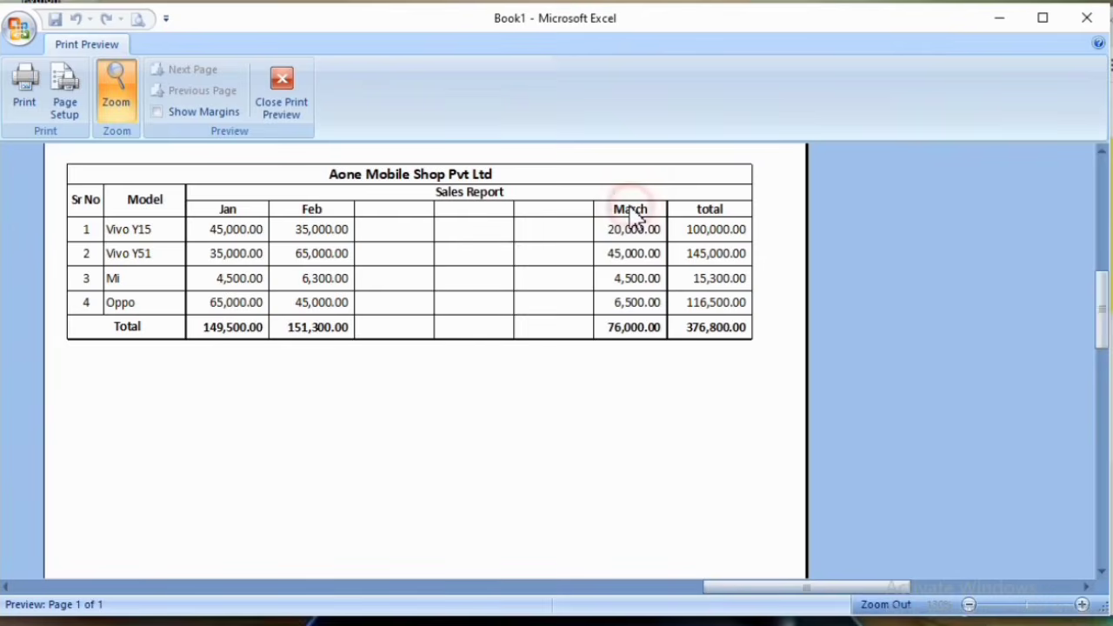
scroll(608, 245, "up", 2)
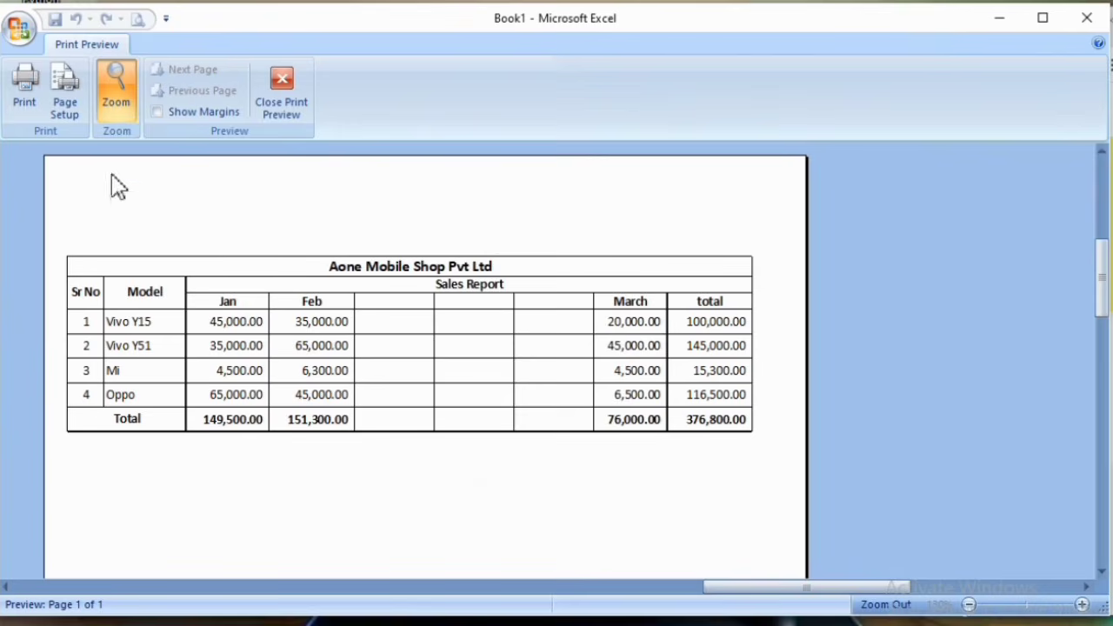
- Return the print scaling to 100% of normal size, check it in the page setup, and close the print preview
left_click(75, 98)
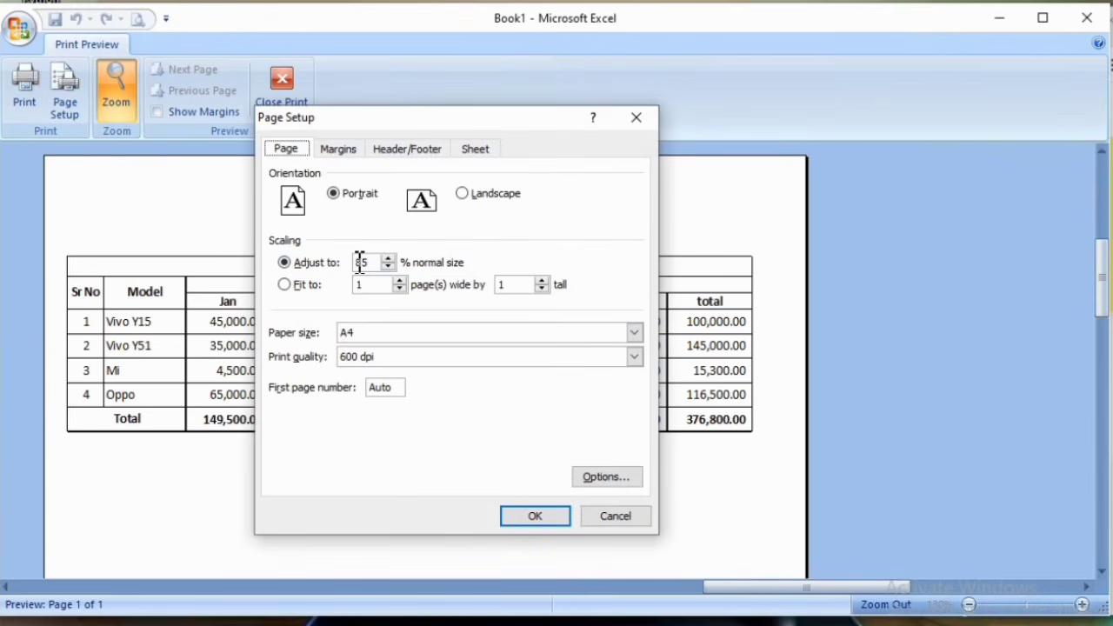
left_click(365, 262)
left_click_drag(366, 262, 355, 267)
type("120")
key("Return")
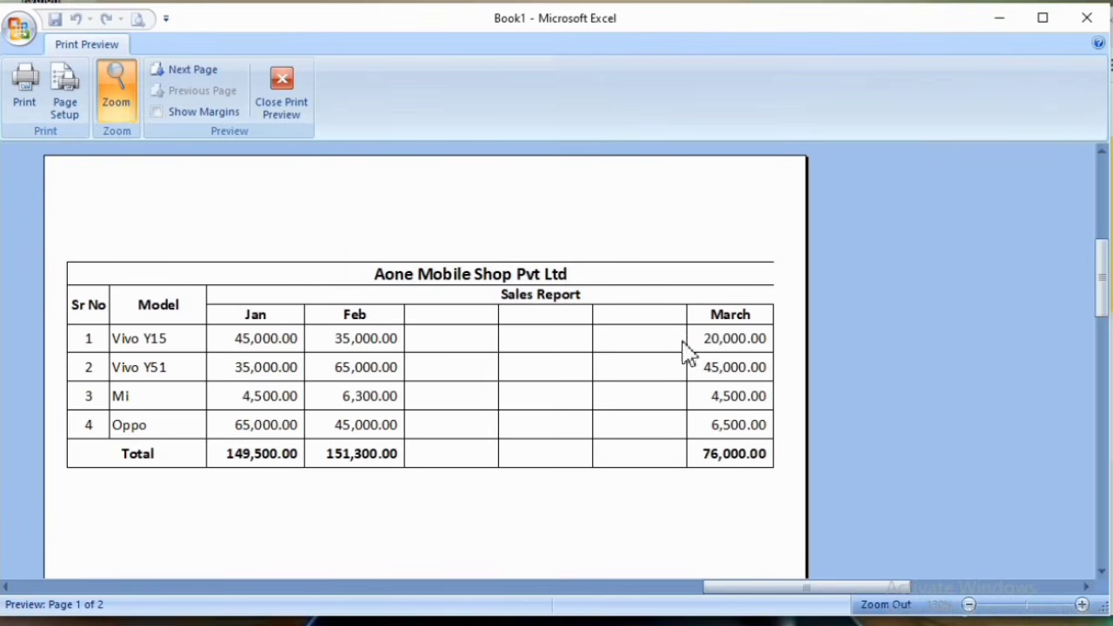
left_click(68, 100)
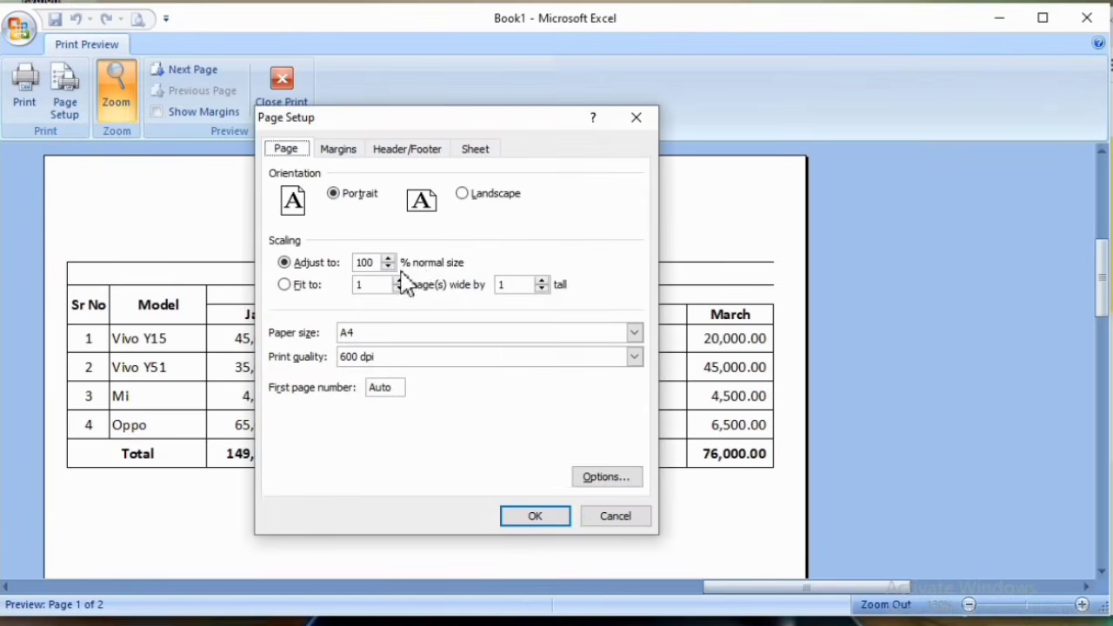
left_click(621, 519)
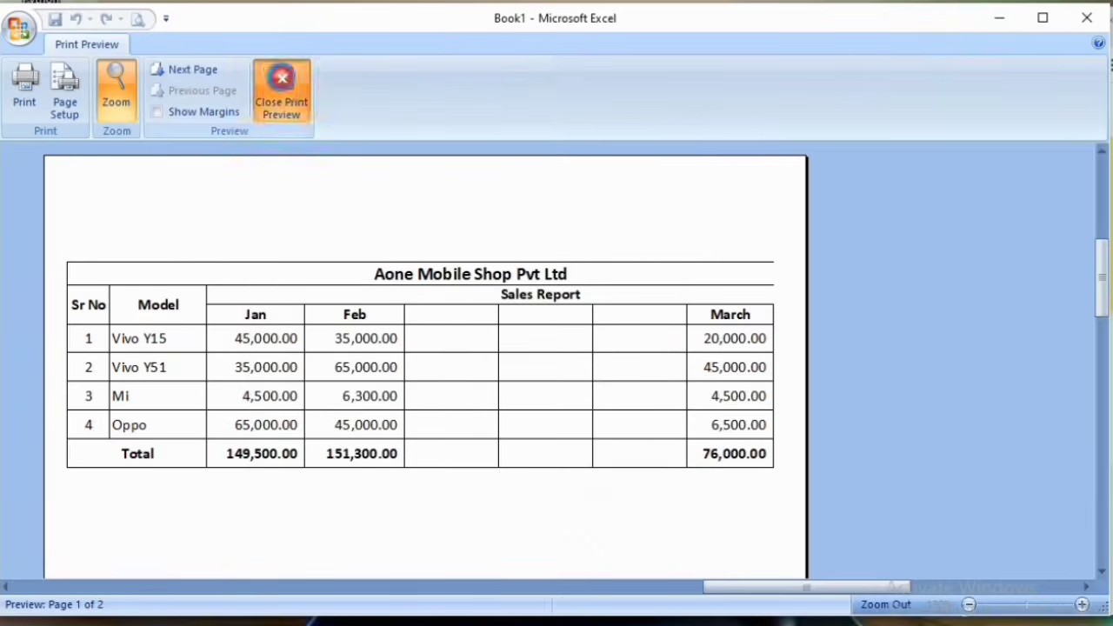
left_click(281, 87)
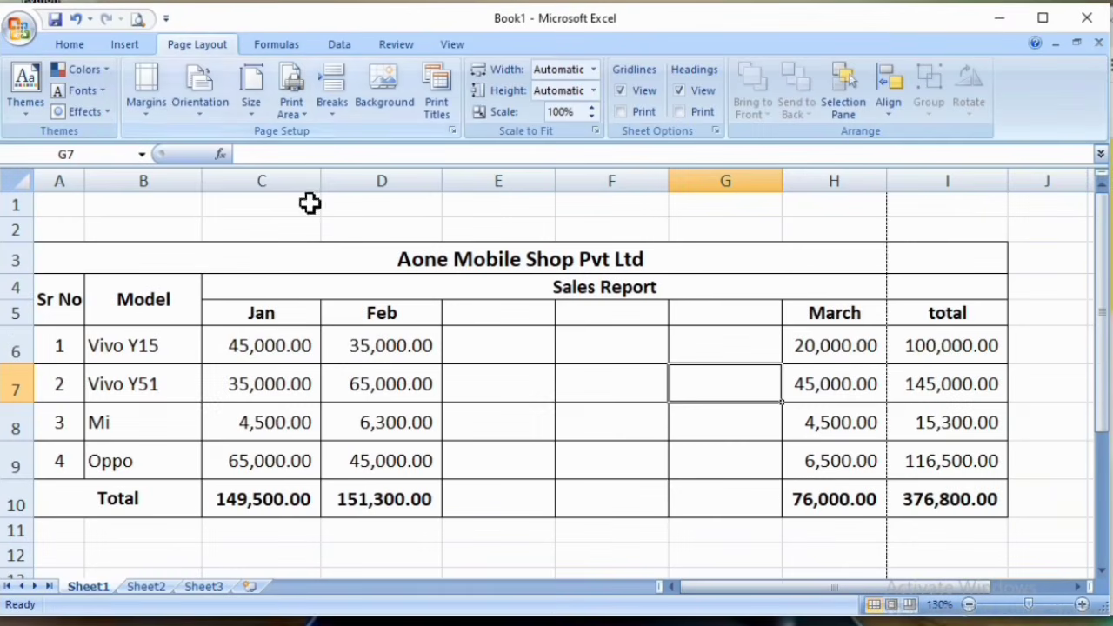
- Remove the Print Preview command from the Quick Access Toolbar and add it back
left_click(166, 21)
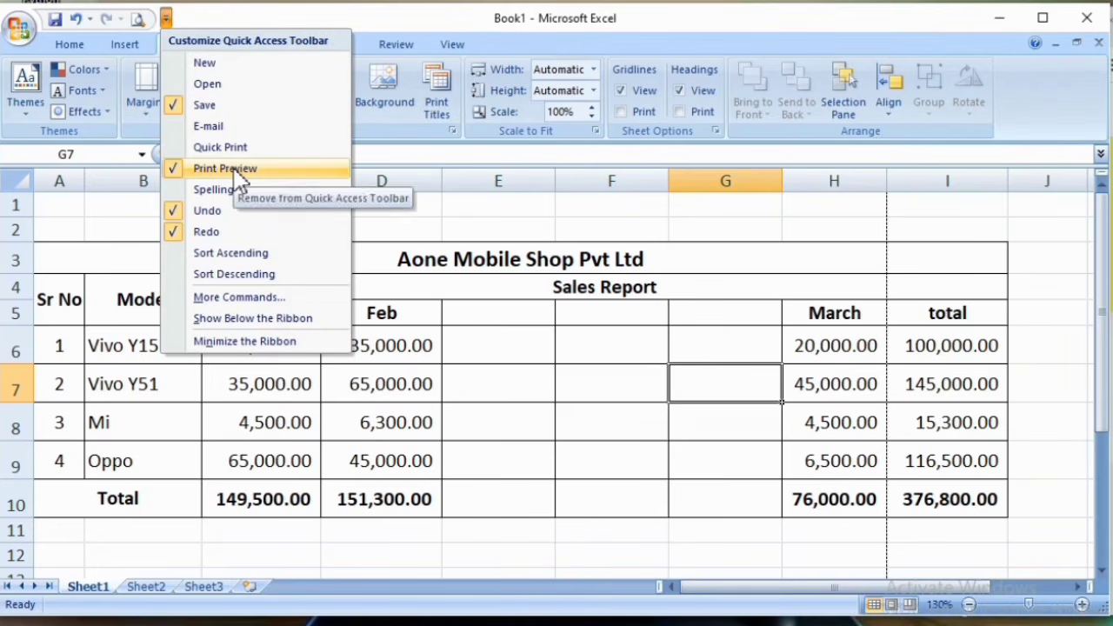
left_click(178, 171)
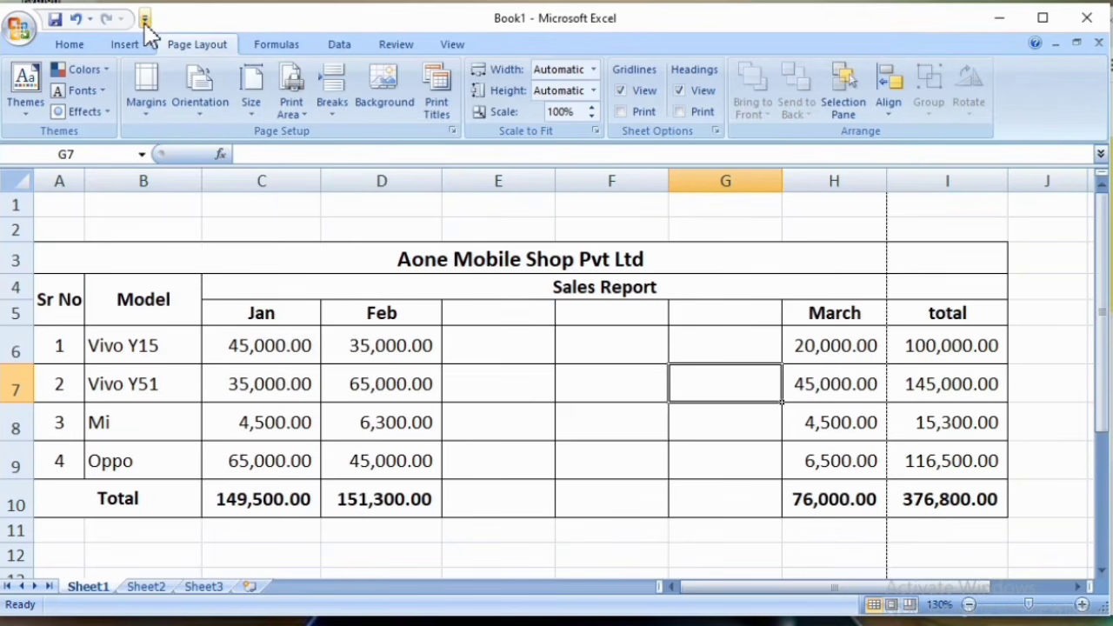
left_click(144, 19)
left_click(175, 168)
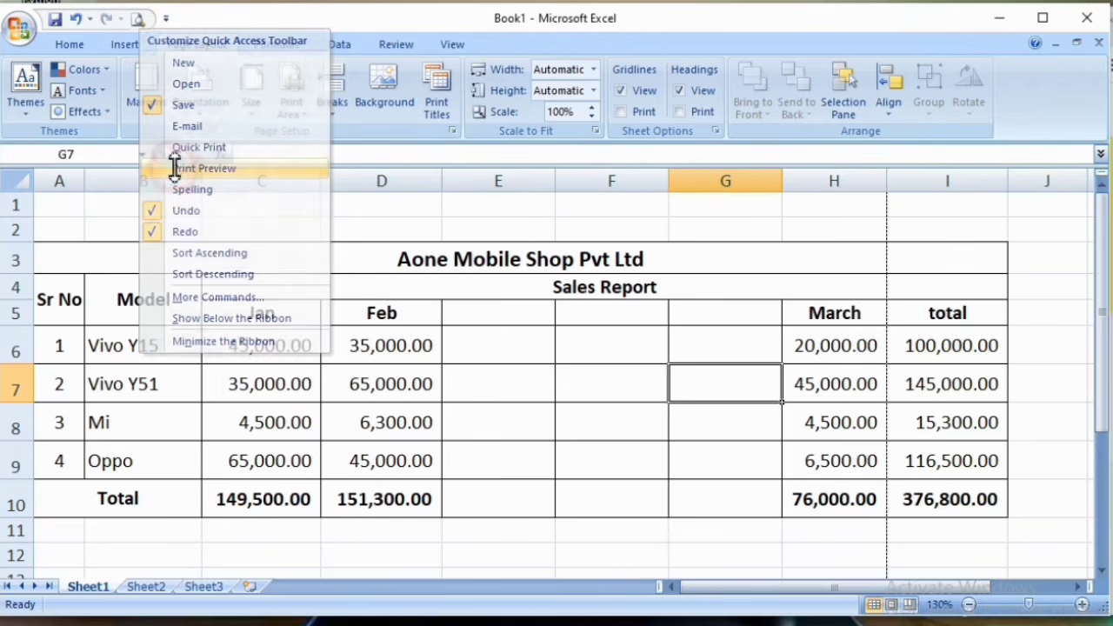
- Preview the sales report and set its scaling to fit 1 page wide by 1 tall
left_click(138, 19)
left_click(471, 275)
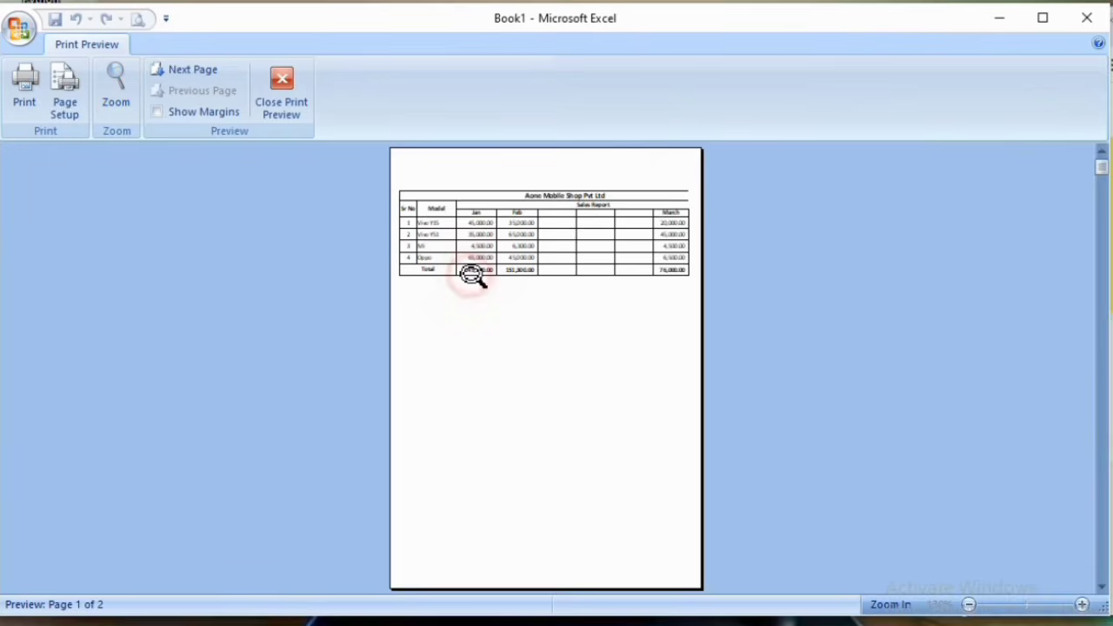
left_click(470, 276)
scroll(733, 330, "up", 3)
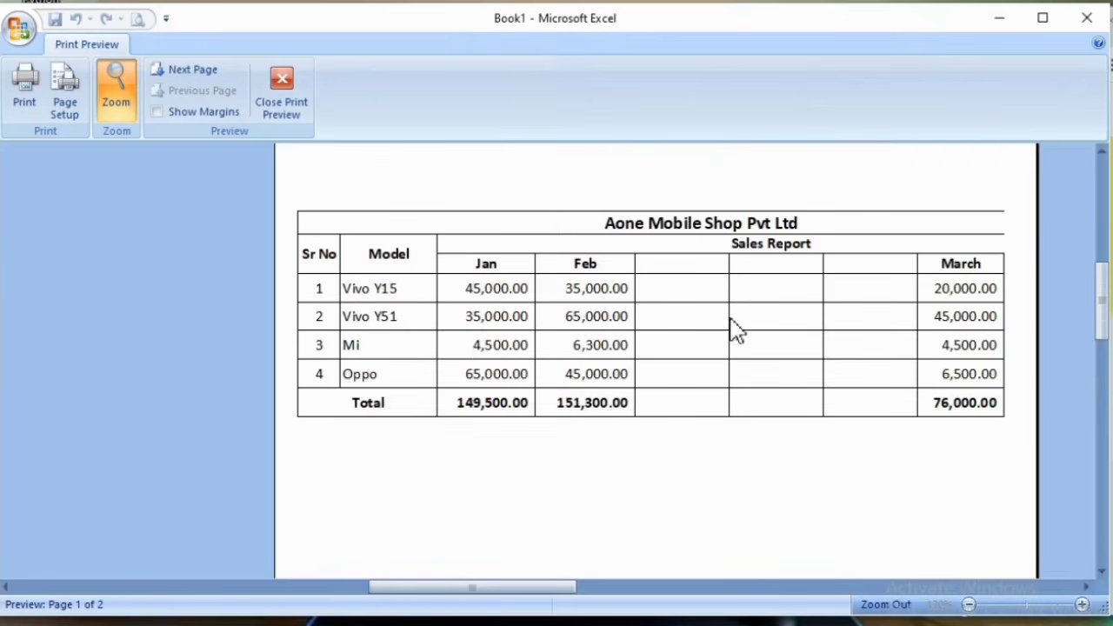
left_click(64, 71)
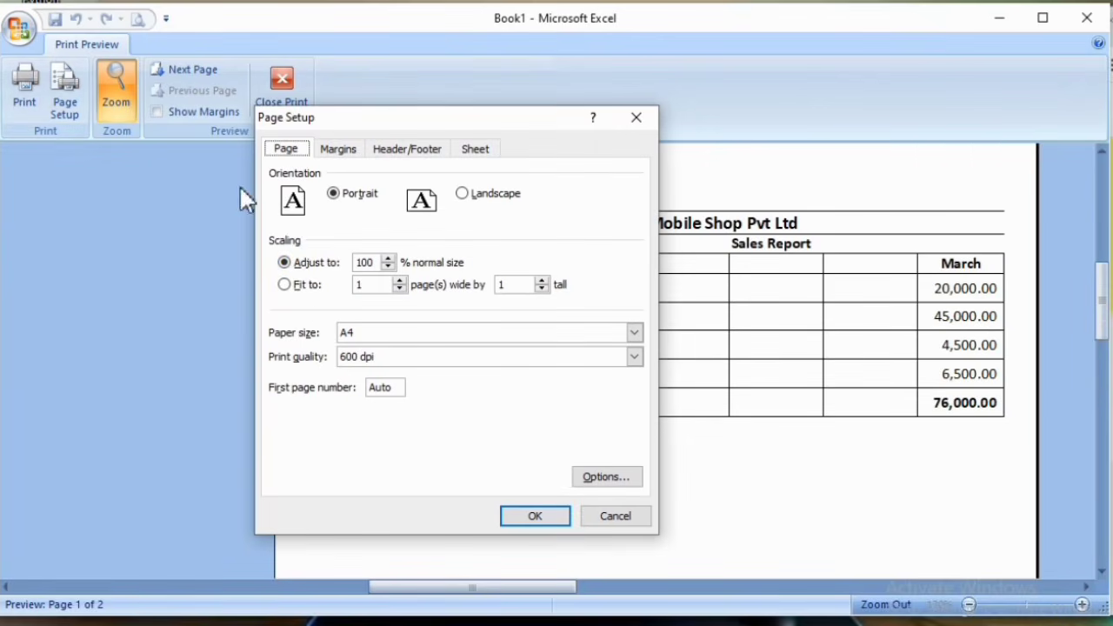
left_click(302, 285)
left_click(537, 516)
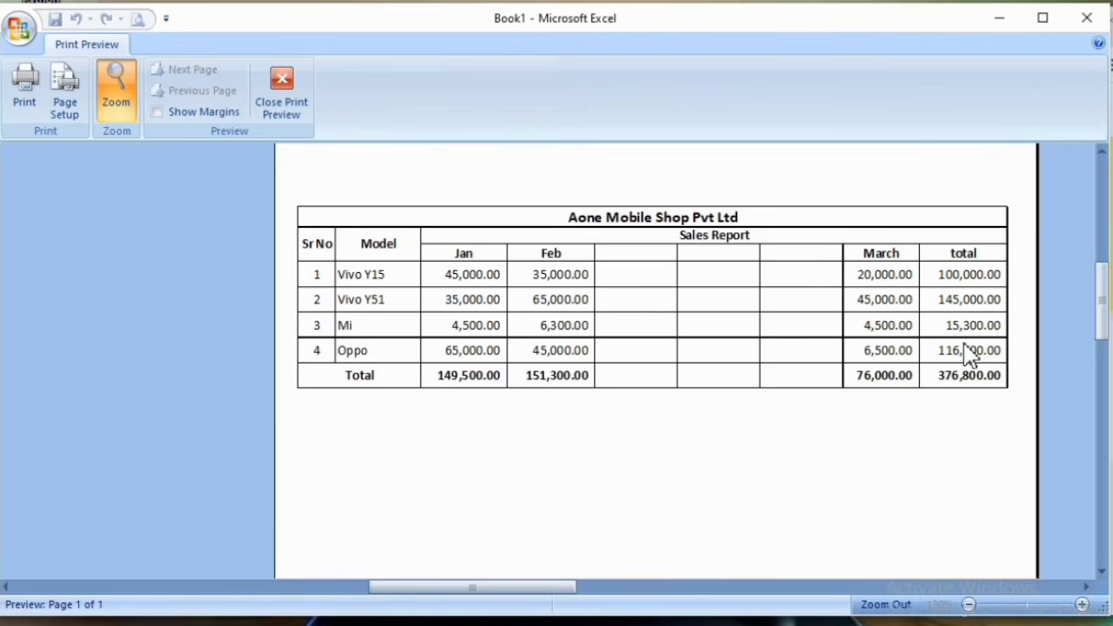
- Review the fitted scaling in the page setup, then leave the print preview and zoom the sheet out to 100%
left_click(65, 87)
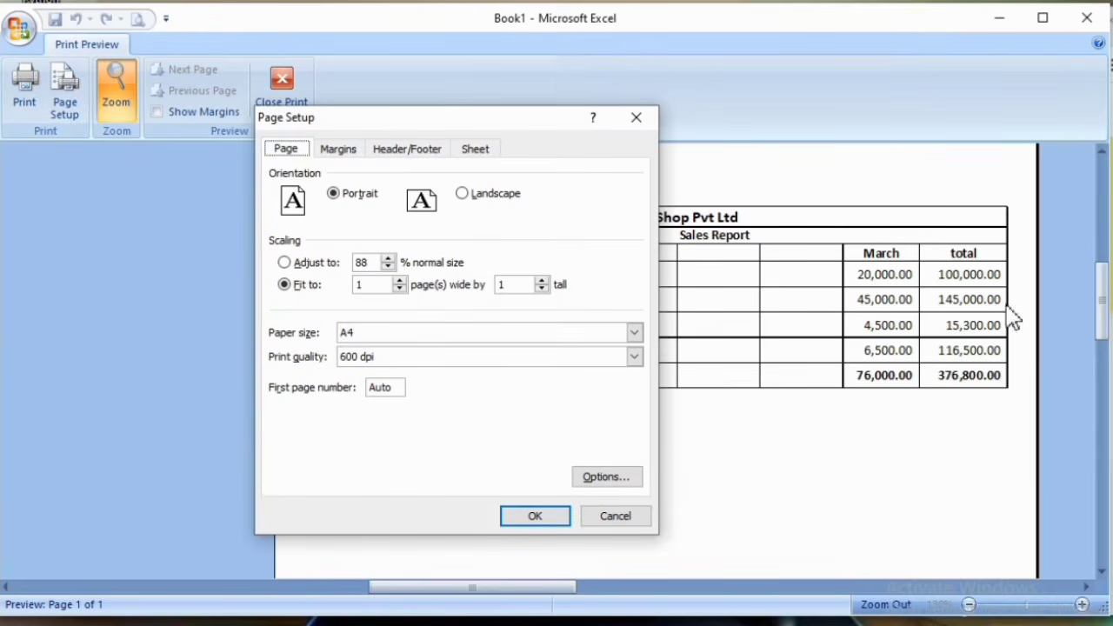
left_click(616, 518)
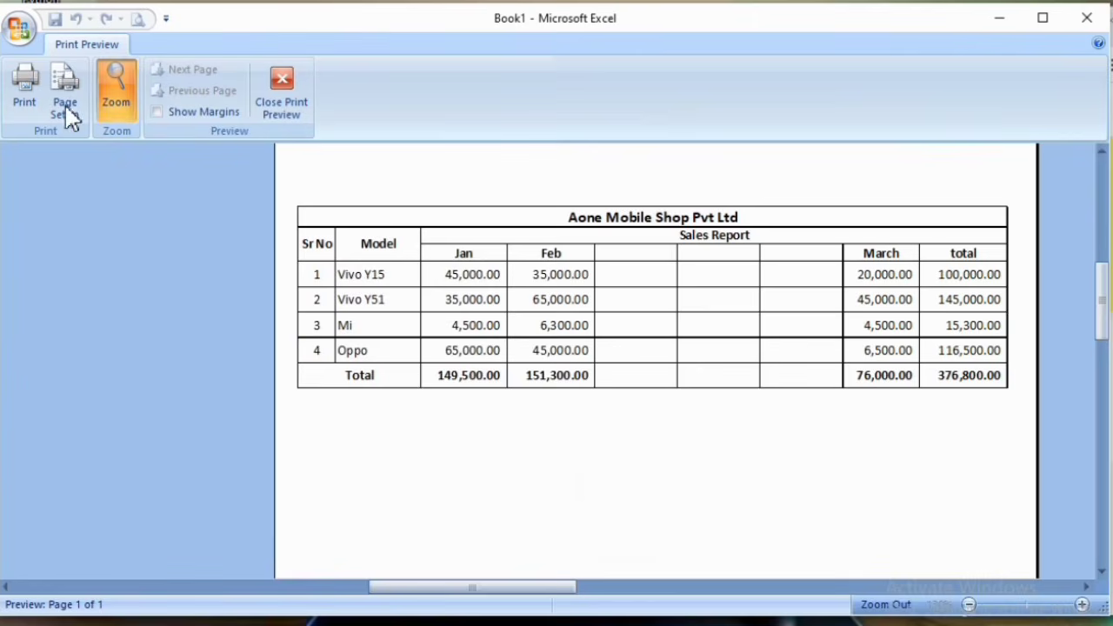
left_click(294, 87)
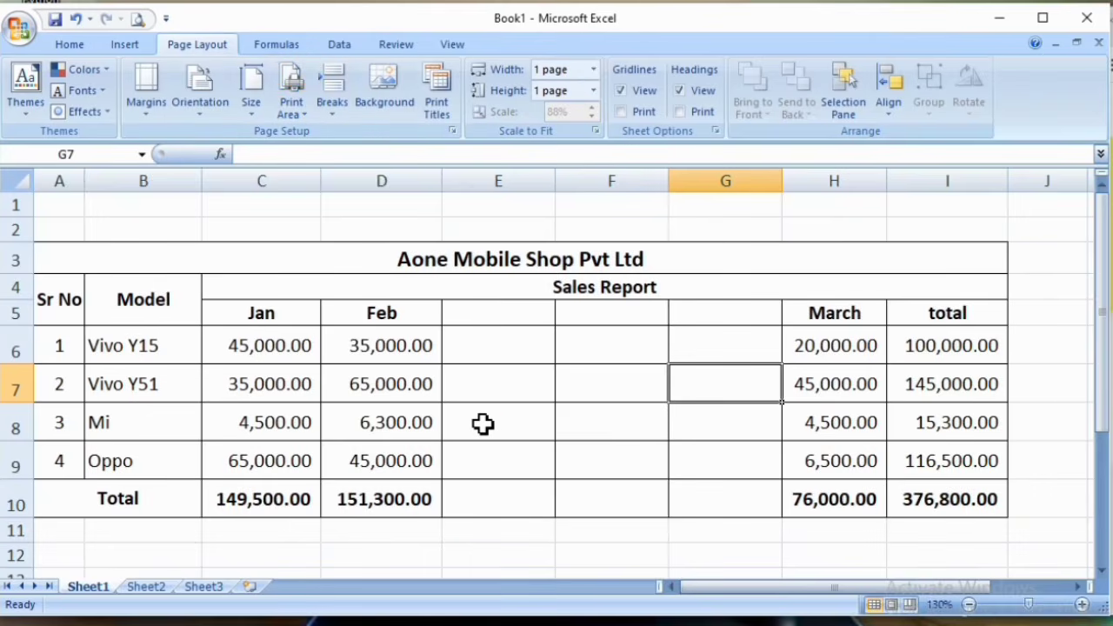
scroll(483, 424, "down", 2, "ctrl")
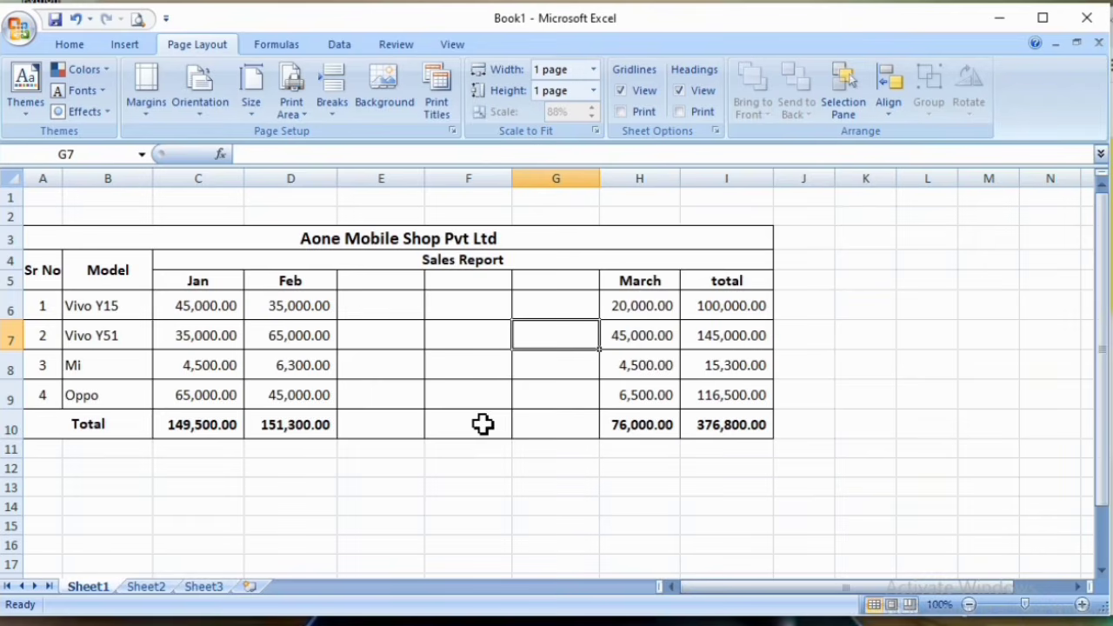